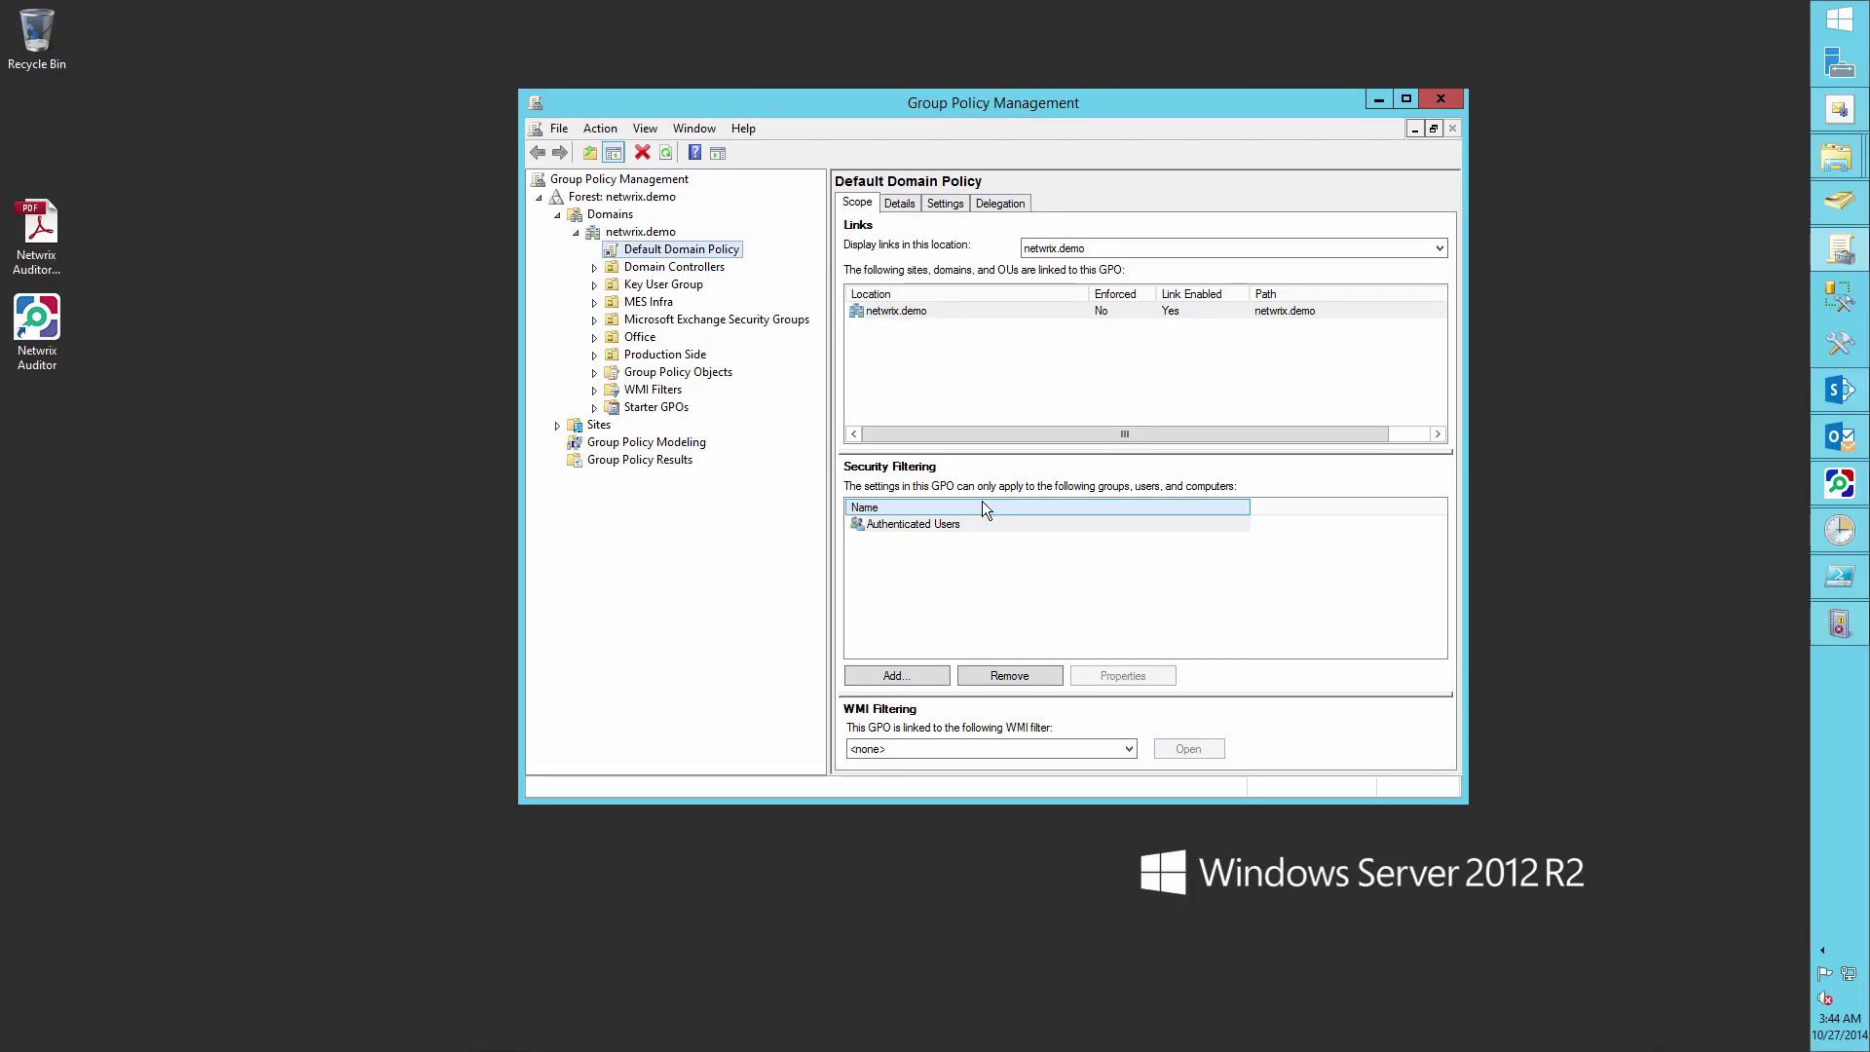
Open the Default Domain Policy for editing, maximized with a widened tree pane
right_click(733, 249)
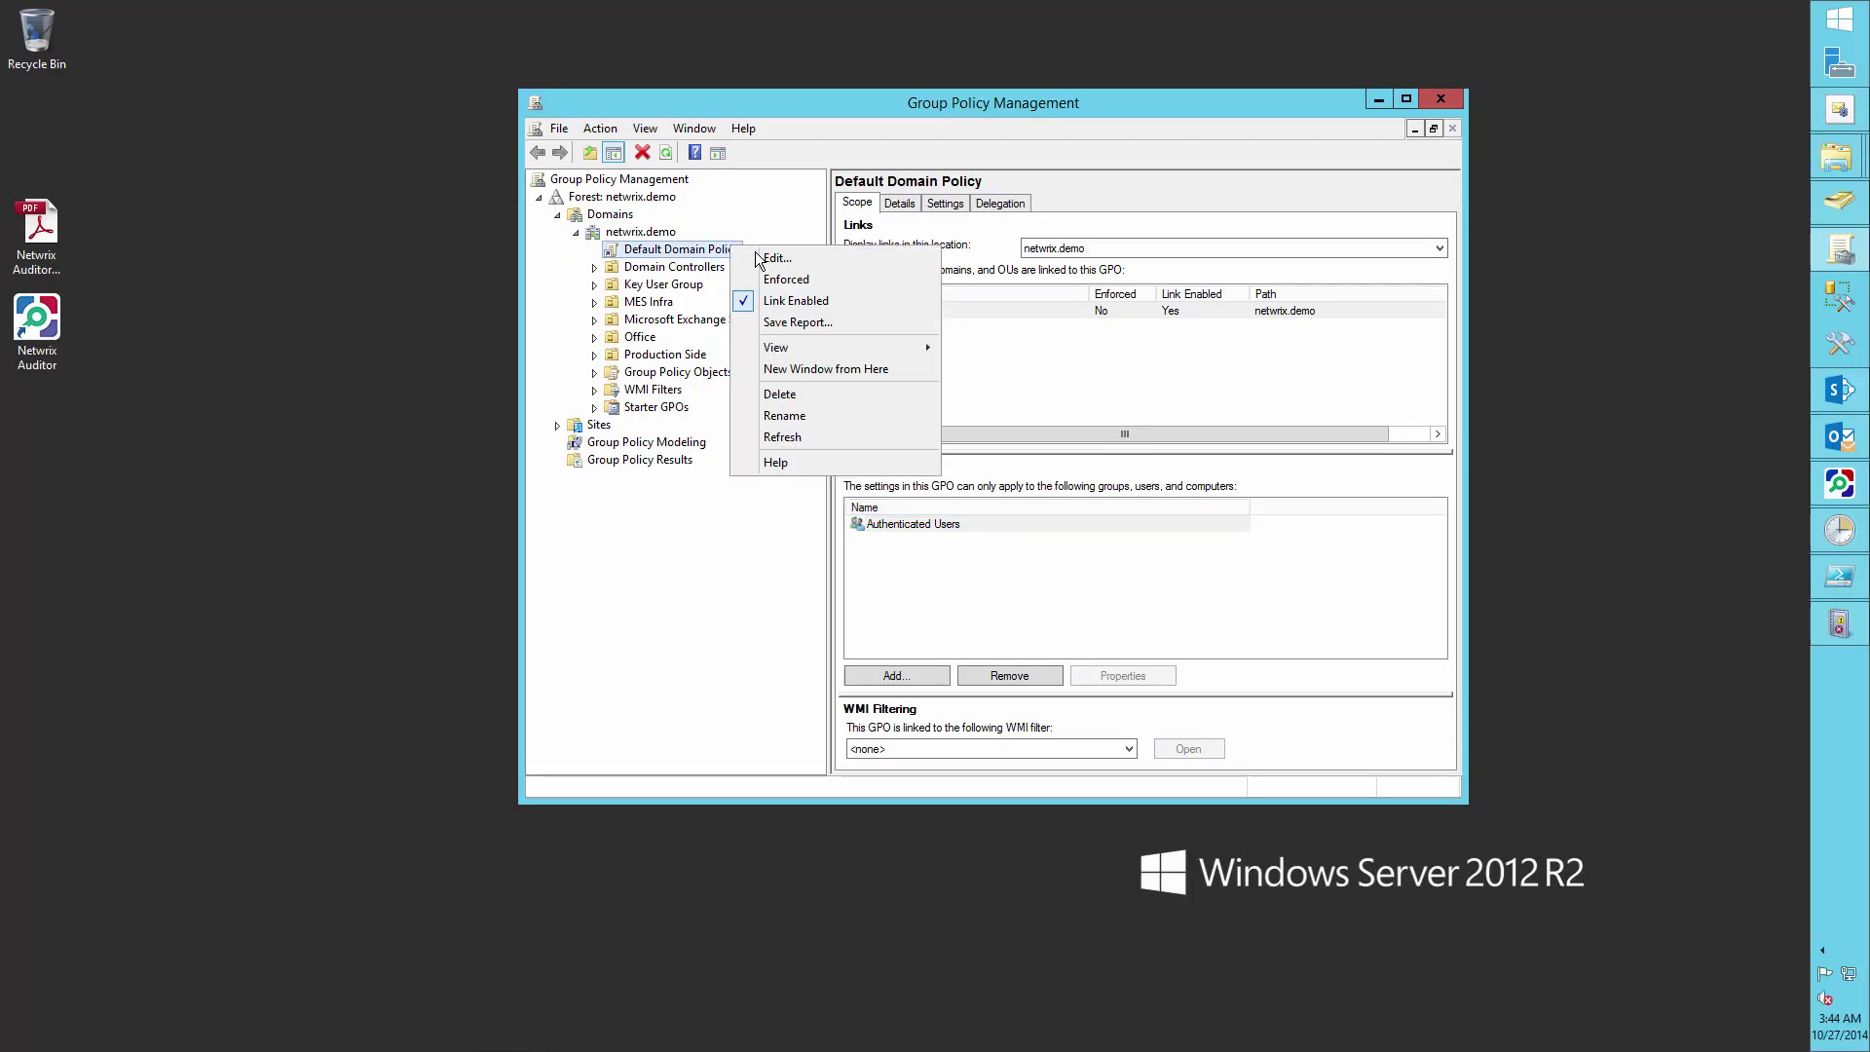
left_click(758, 256)
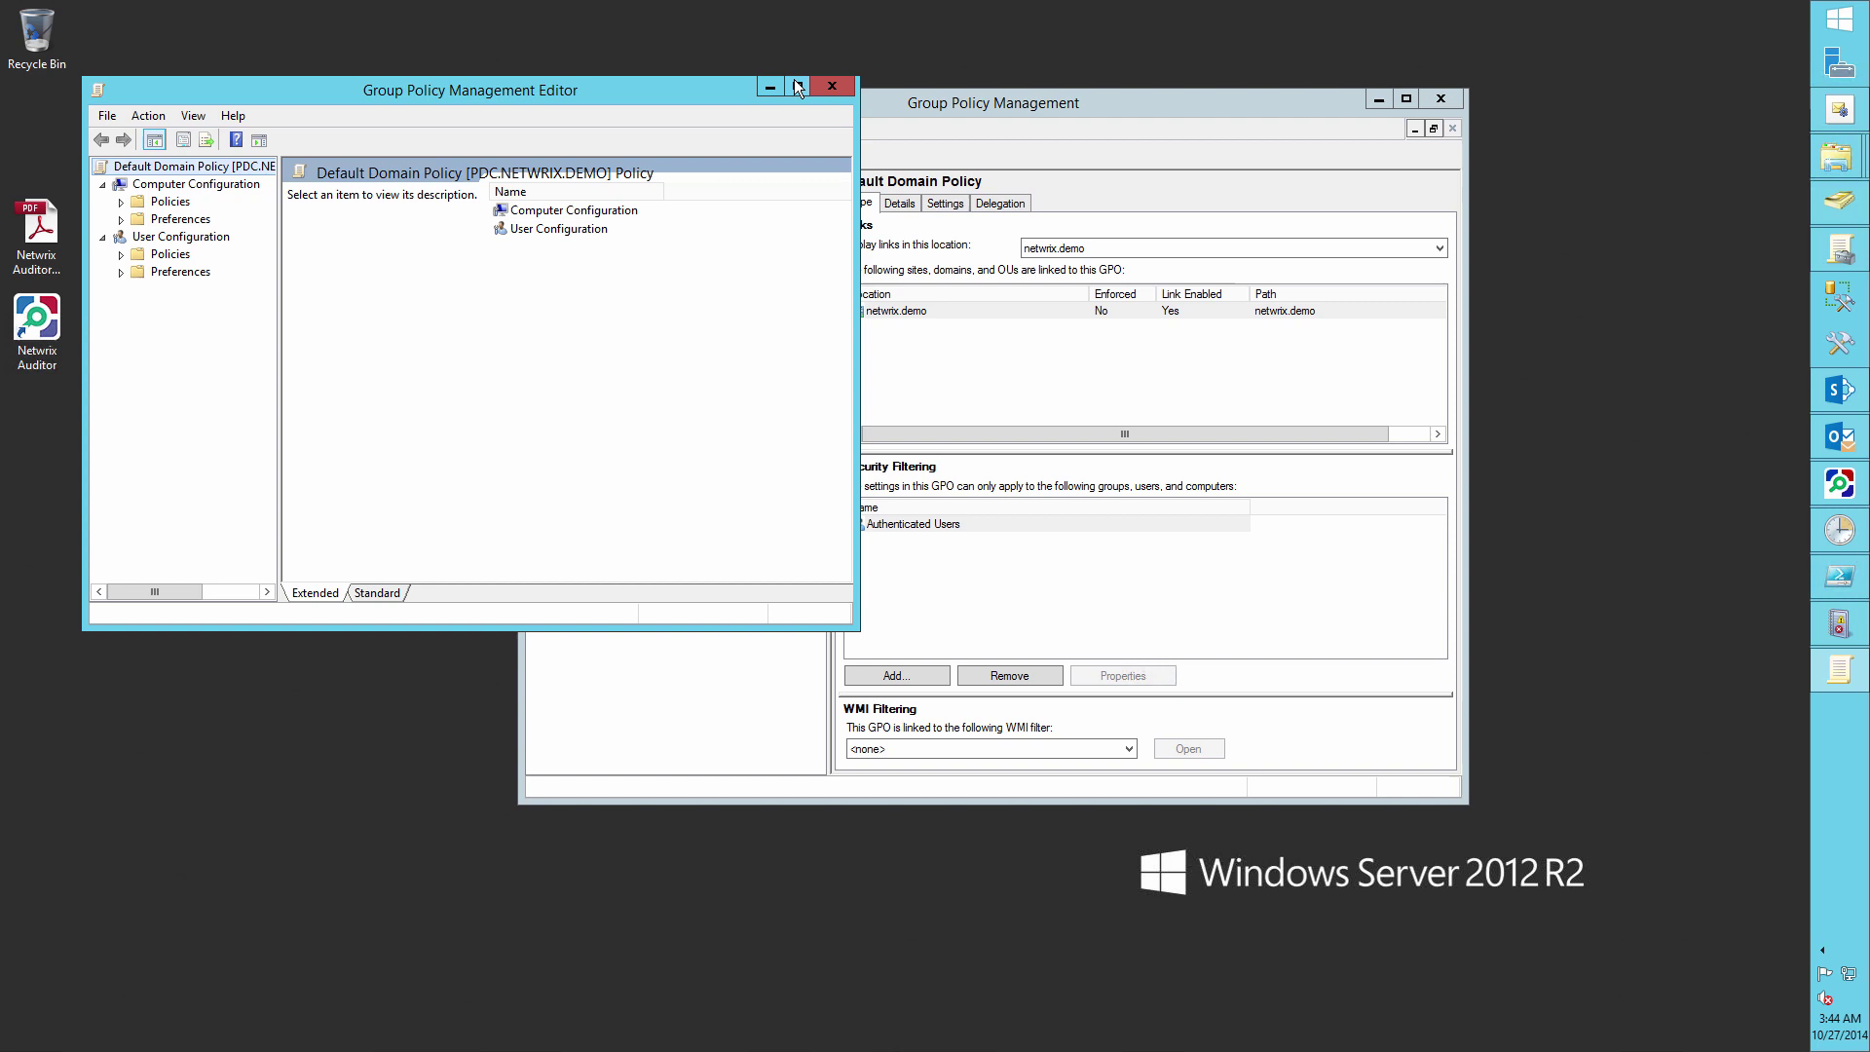
left_click(797, 86)
left_click_drag(191, 312, 636, 350)
Expand Policies > Windows Settings > Security Settings > Local Policies and show Audit Policy
left_click(32, 119)
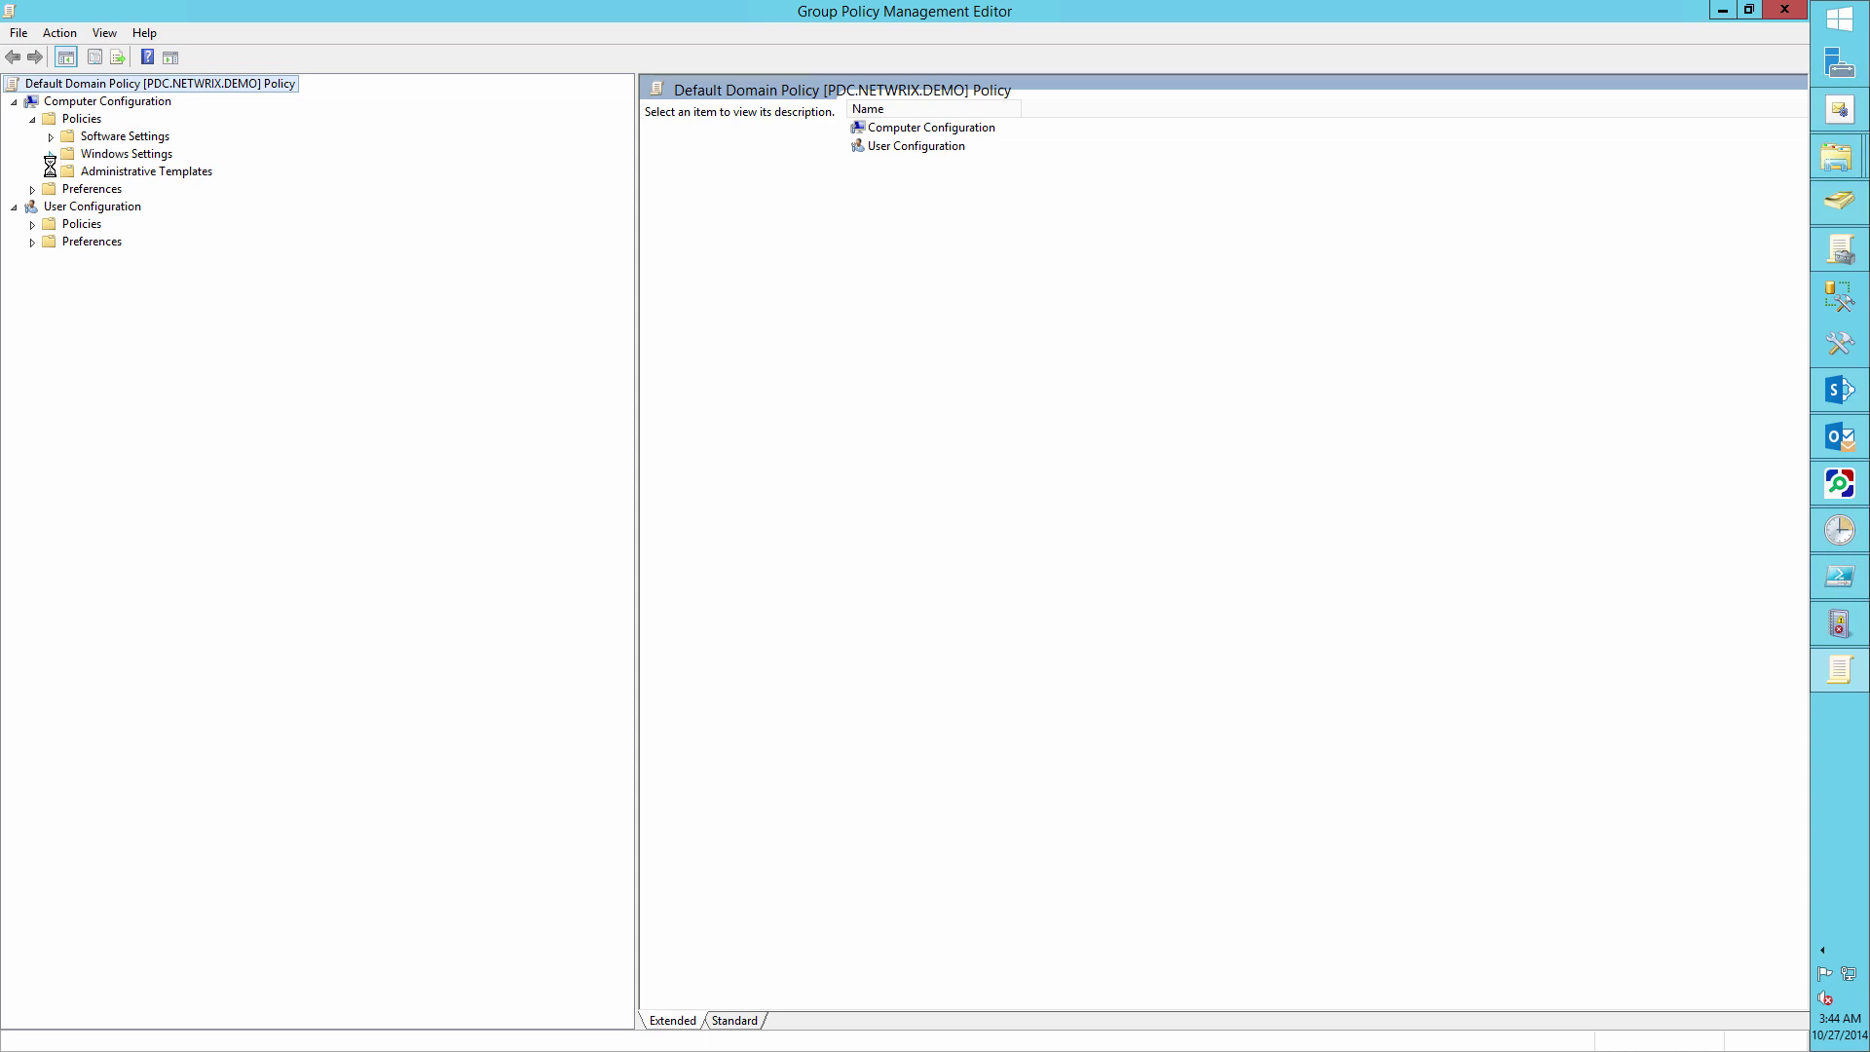
left_click(51, 171)
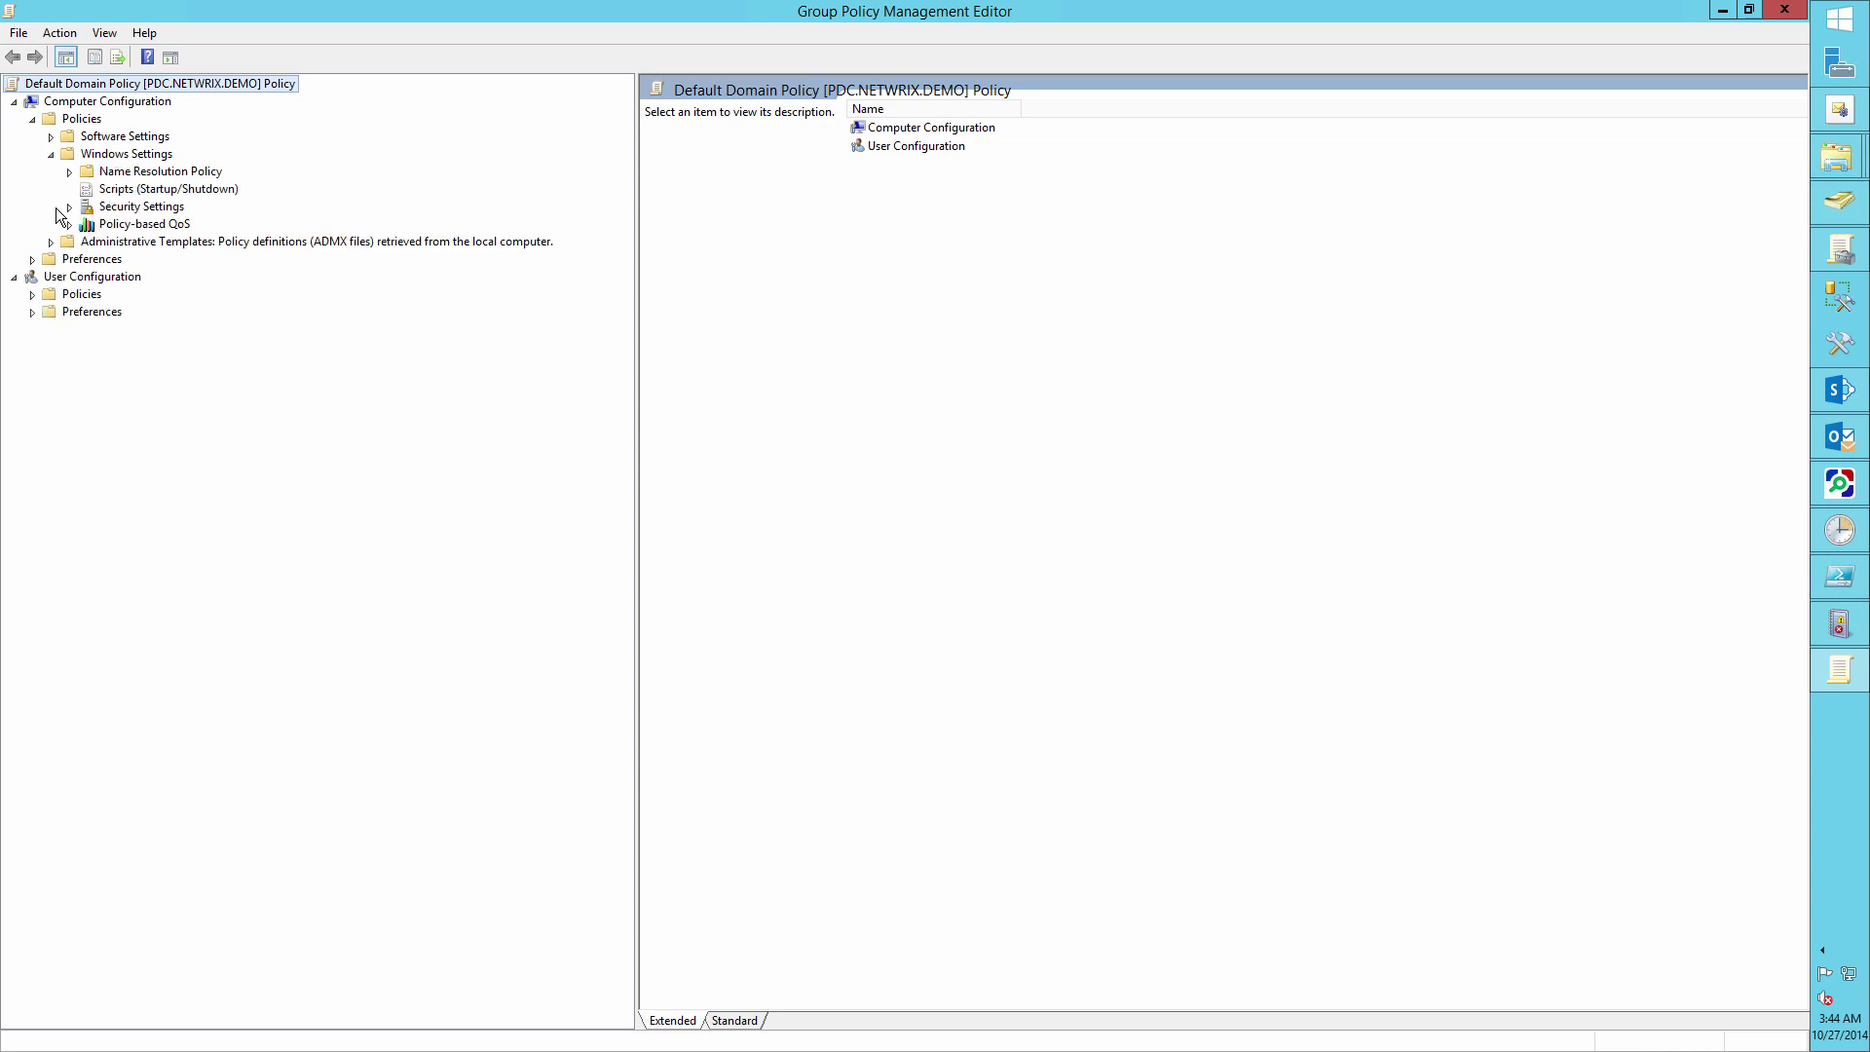
left_click(69, 207)
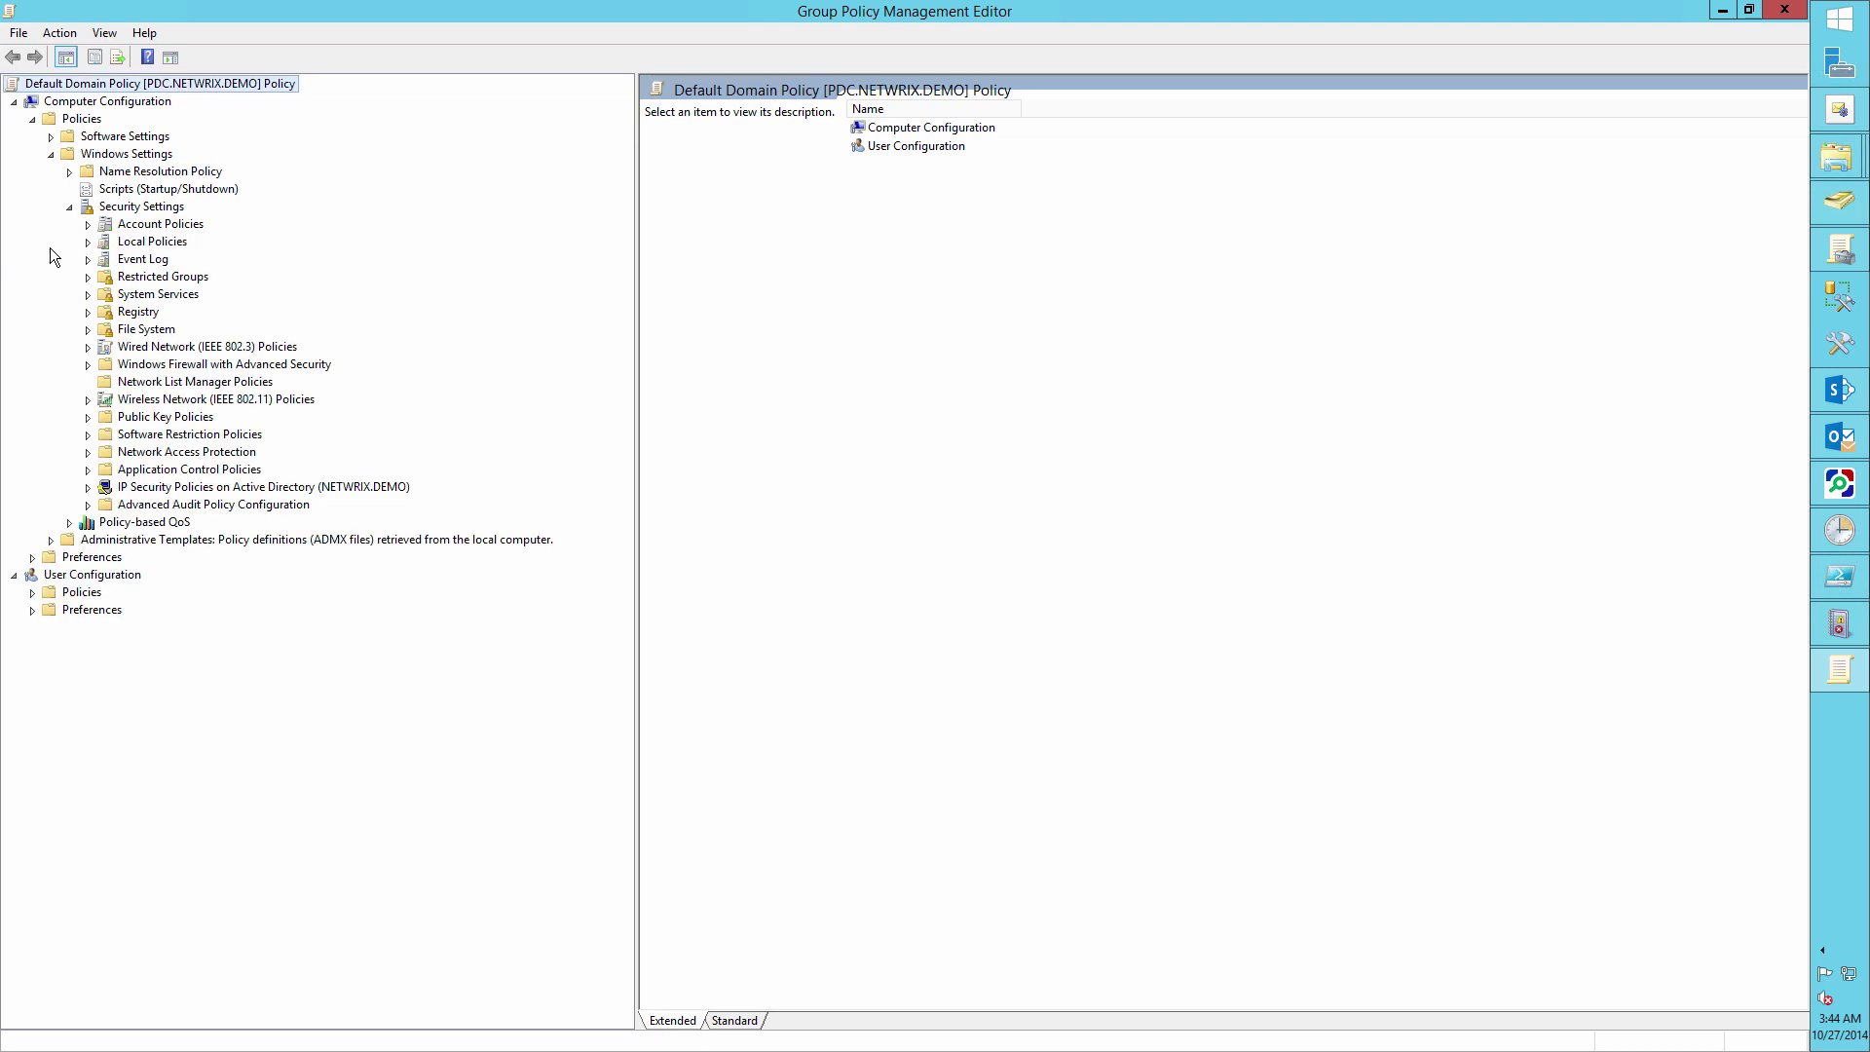
left_click(89, 242)
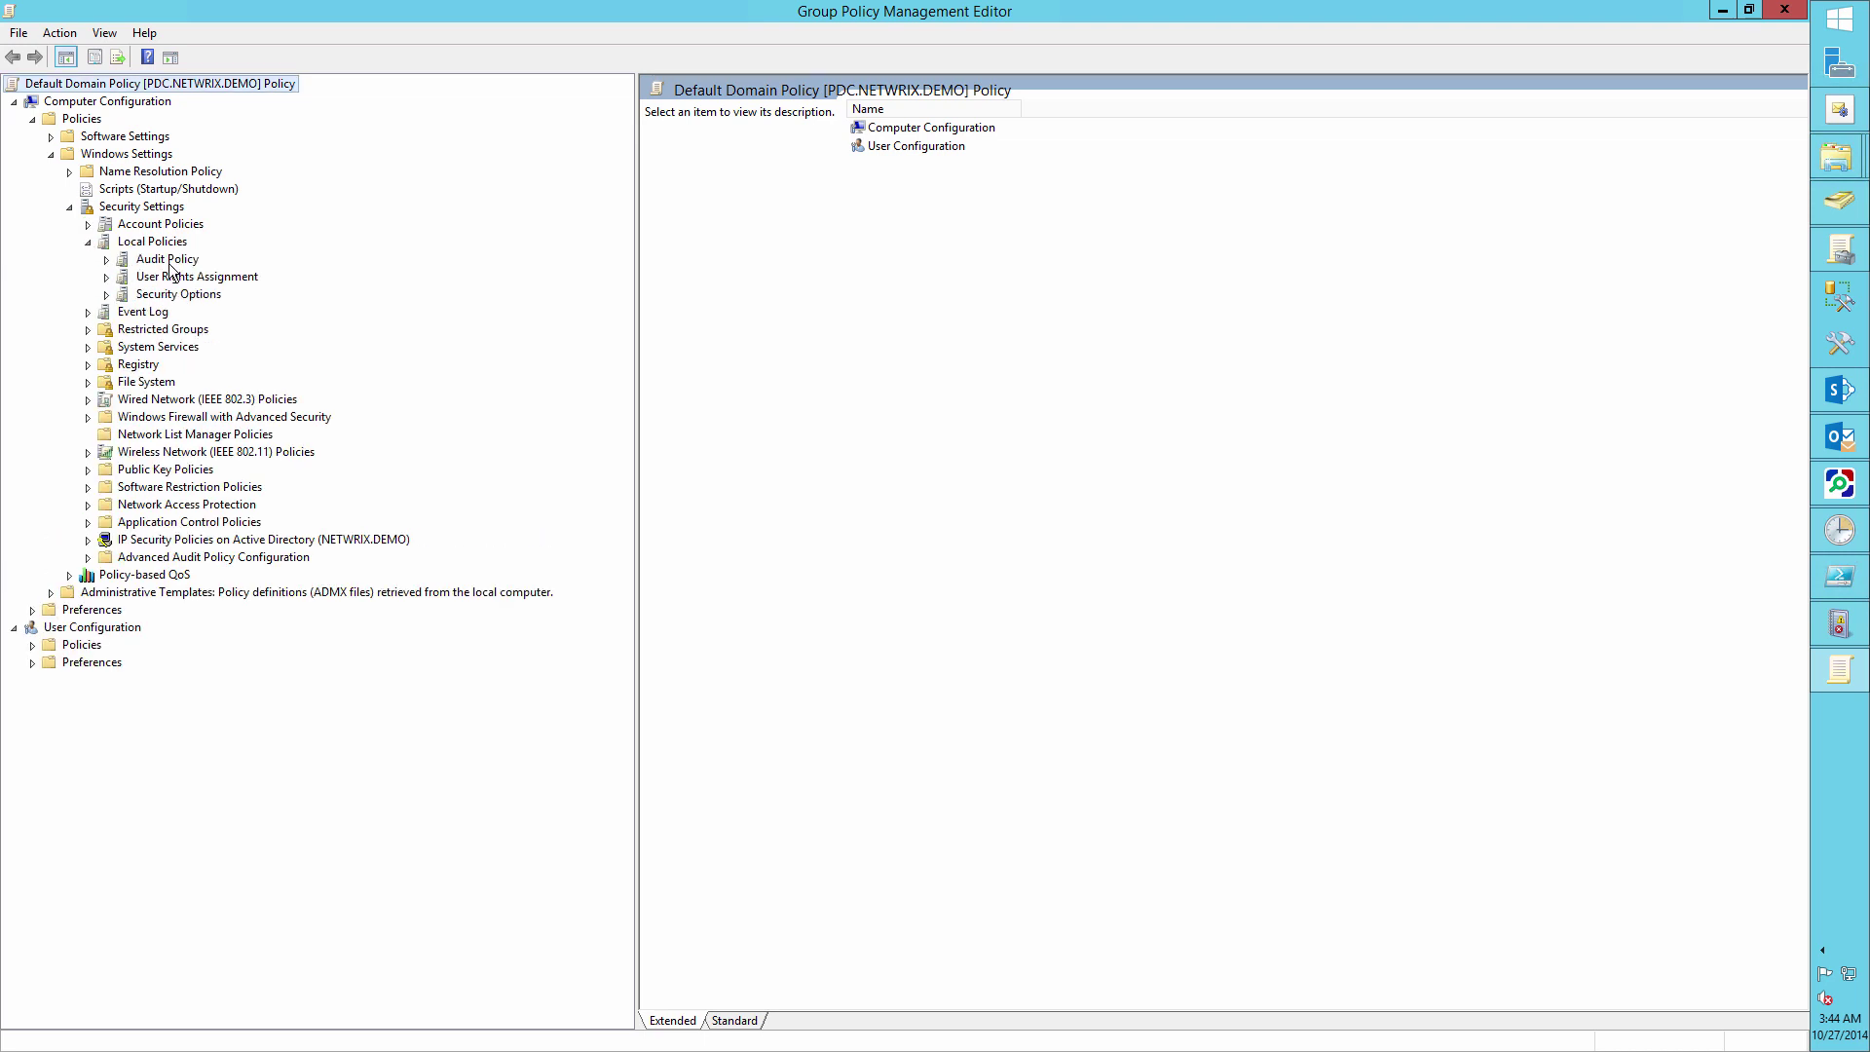
left_click(170, 262)
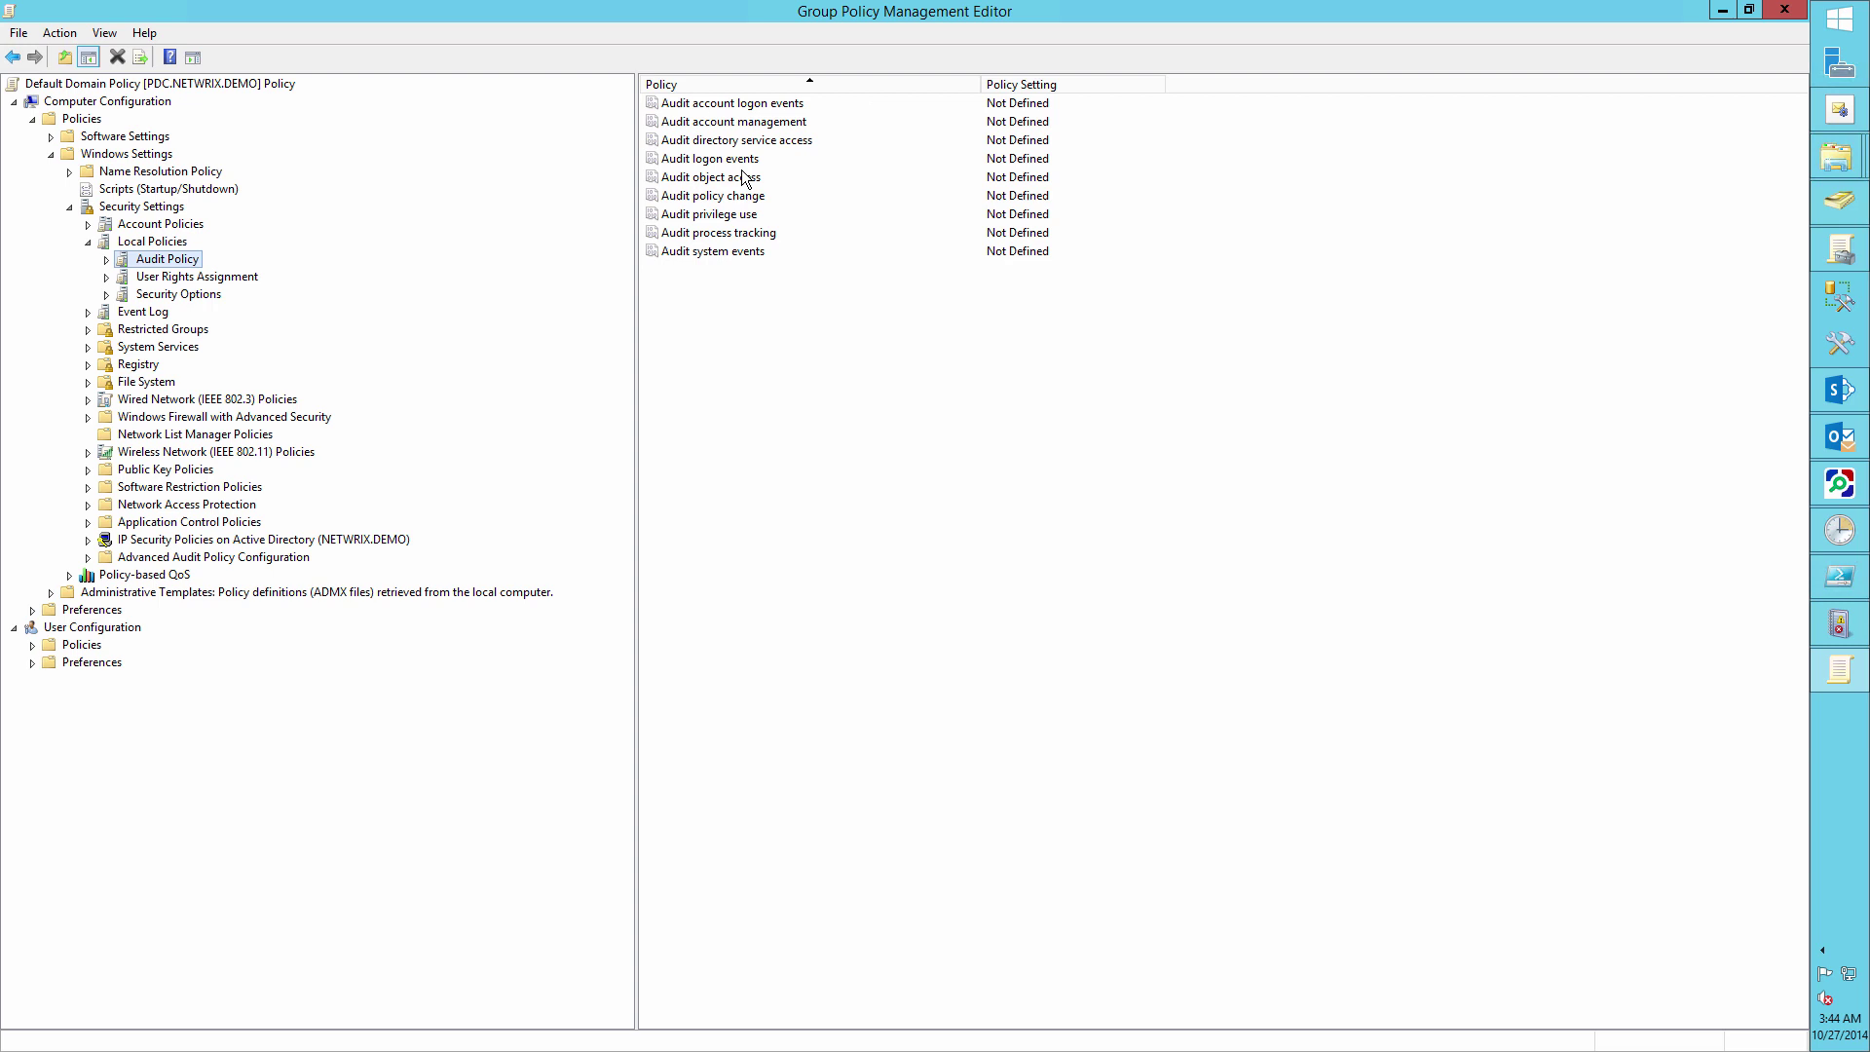
Define Audit directory service access to audit Success events
double_click(759, 141)
left_click(745, 407)
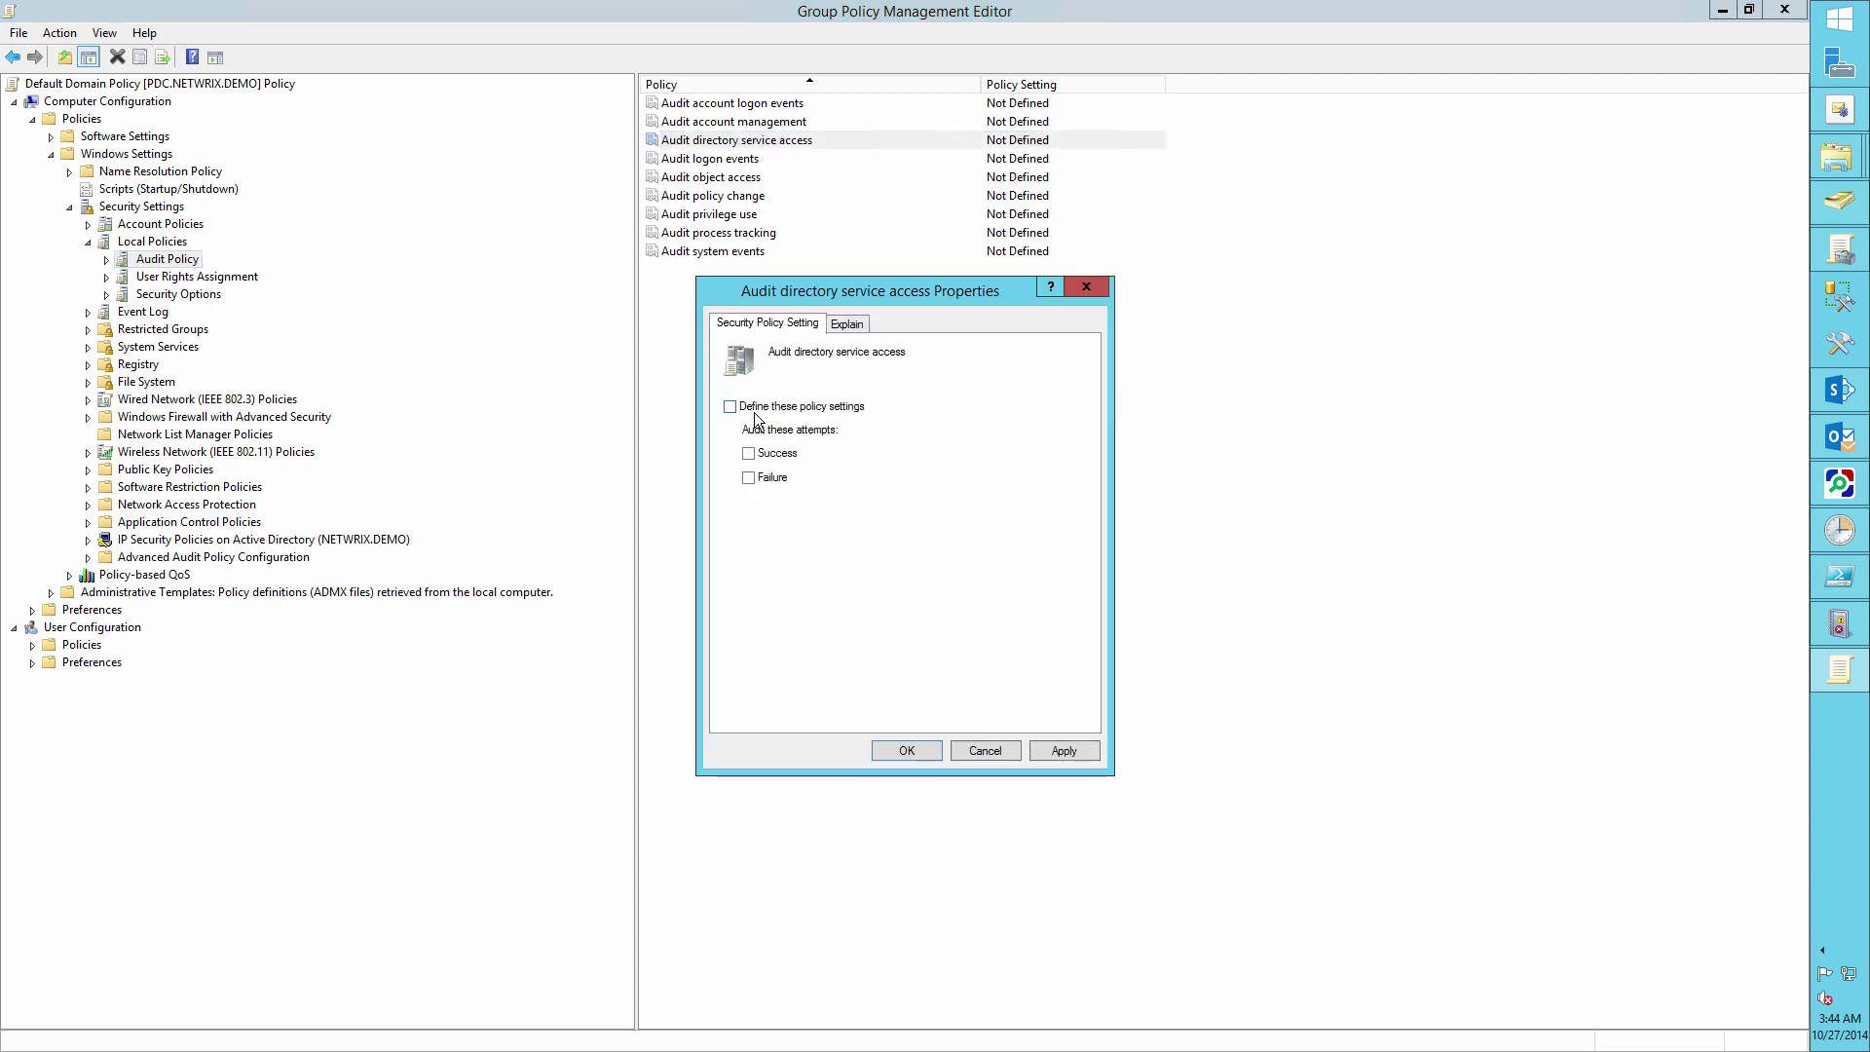
left_click(769, 454)
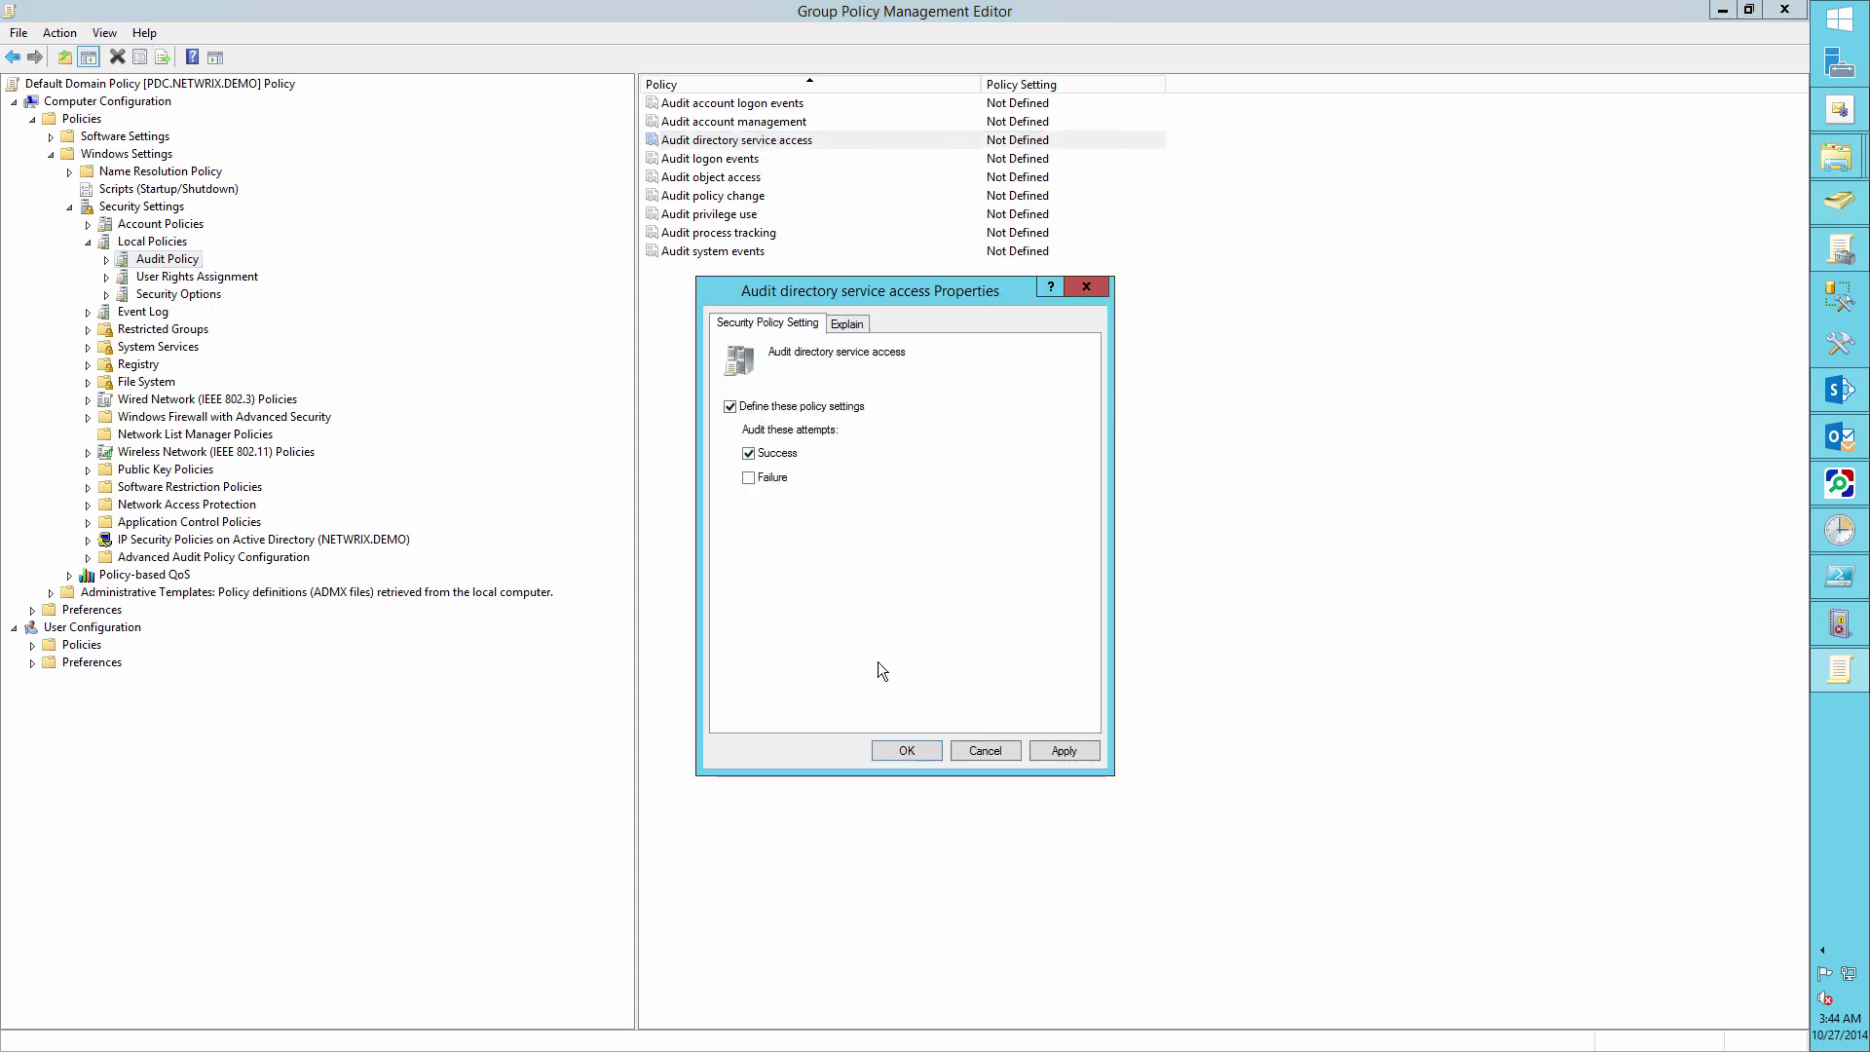
left_click(900, 751)
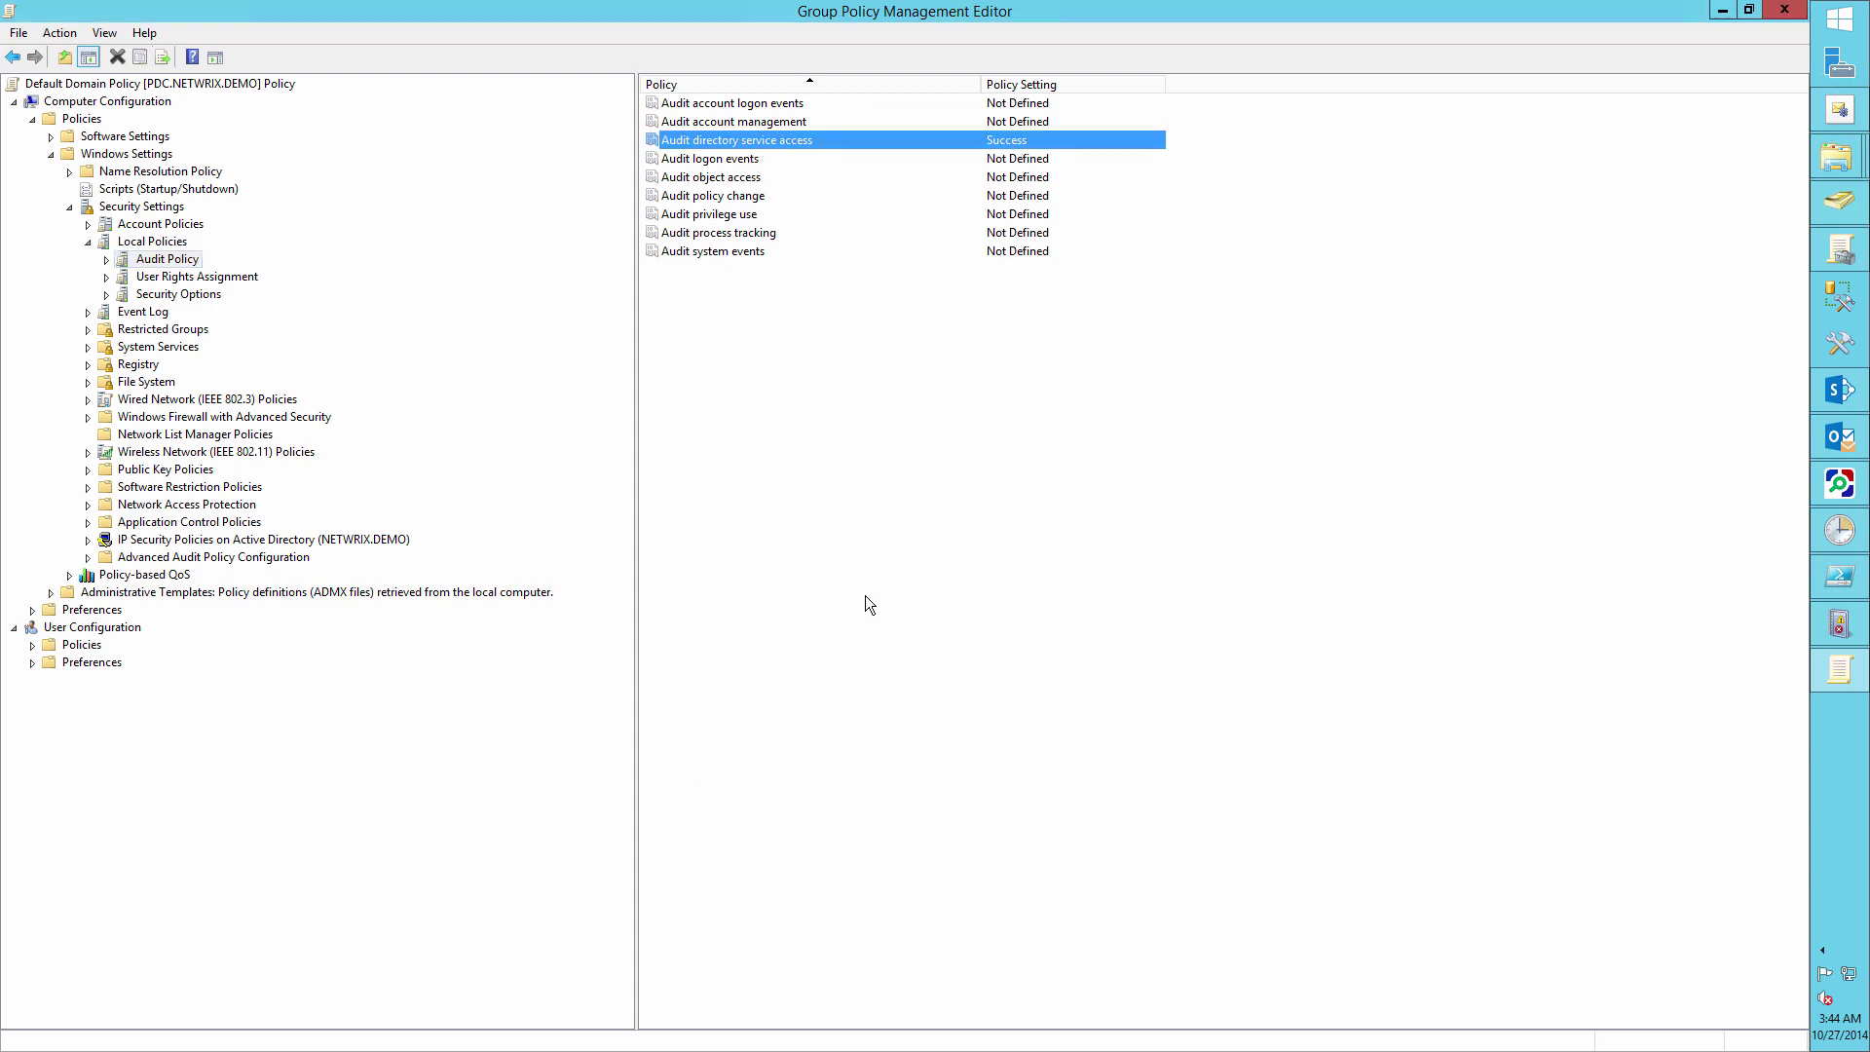
Define Audit account management with Success auditing checked
double_click(764, 124)
left_click(775, 409)
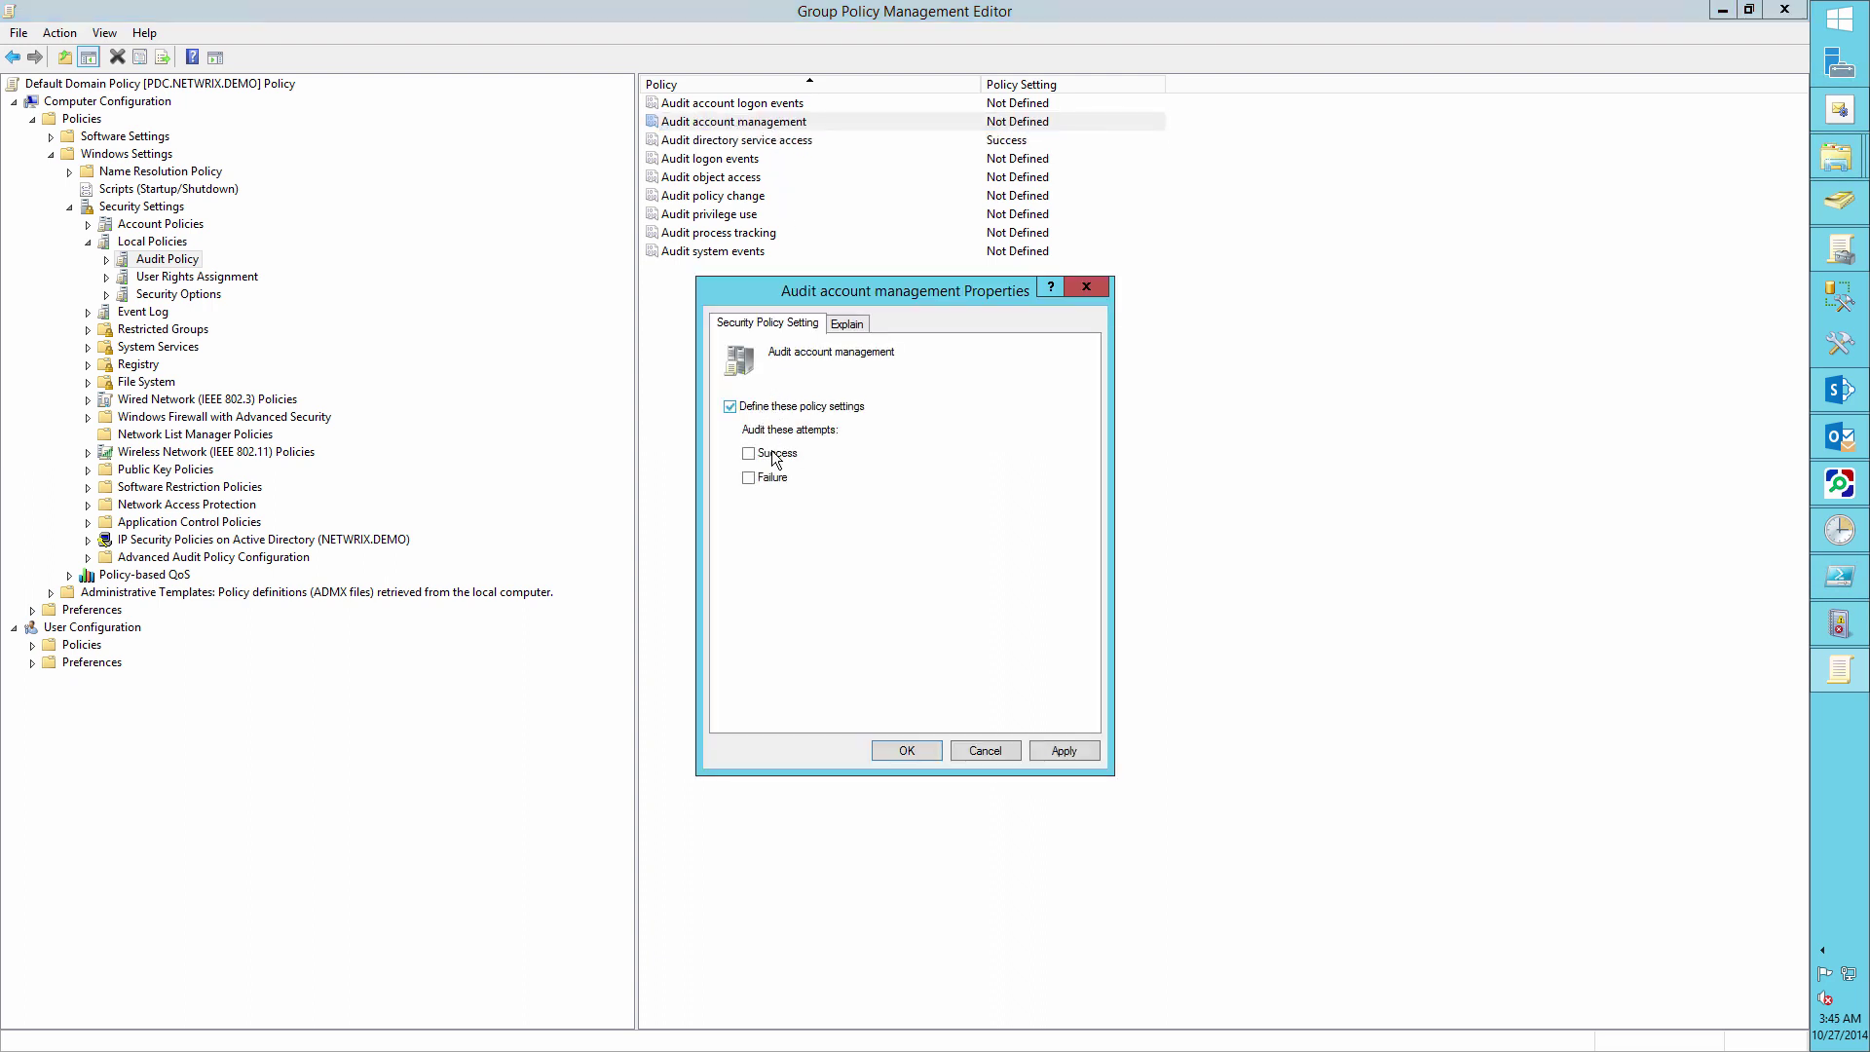
left_click(766, 458)
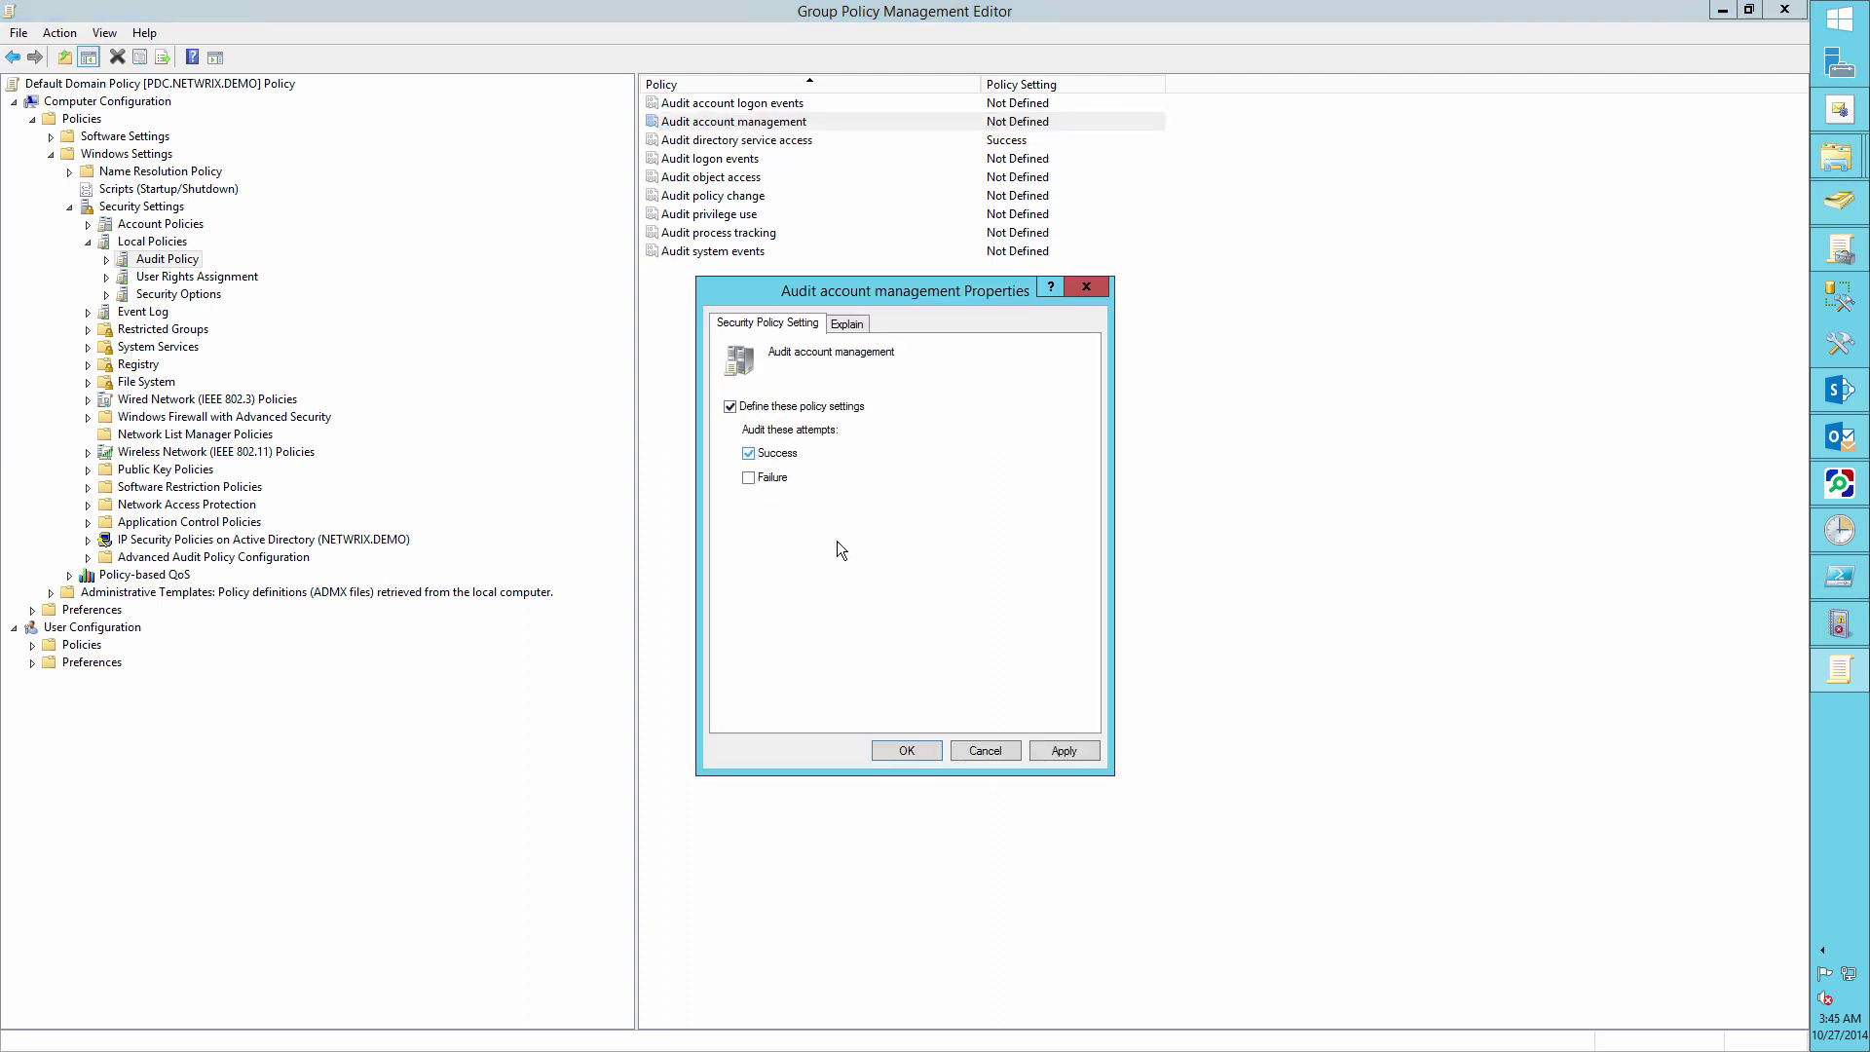
Confirm account management auditing, then set Maximum security log size to 1200000 kilobytes under Event Log
left_click(904, 750)
left_click(144, 312)
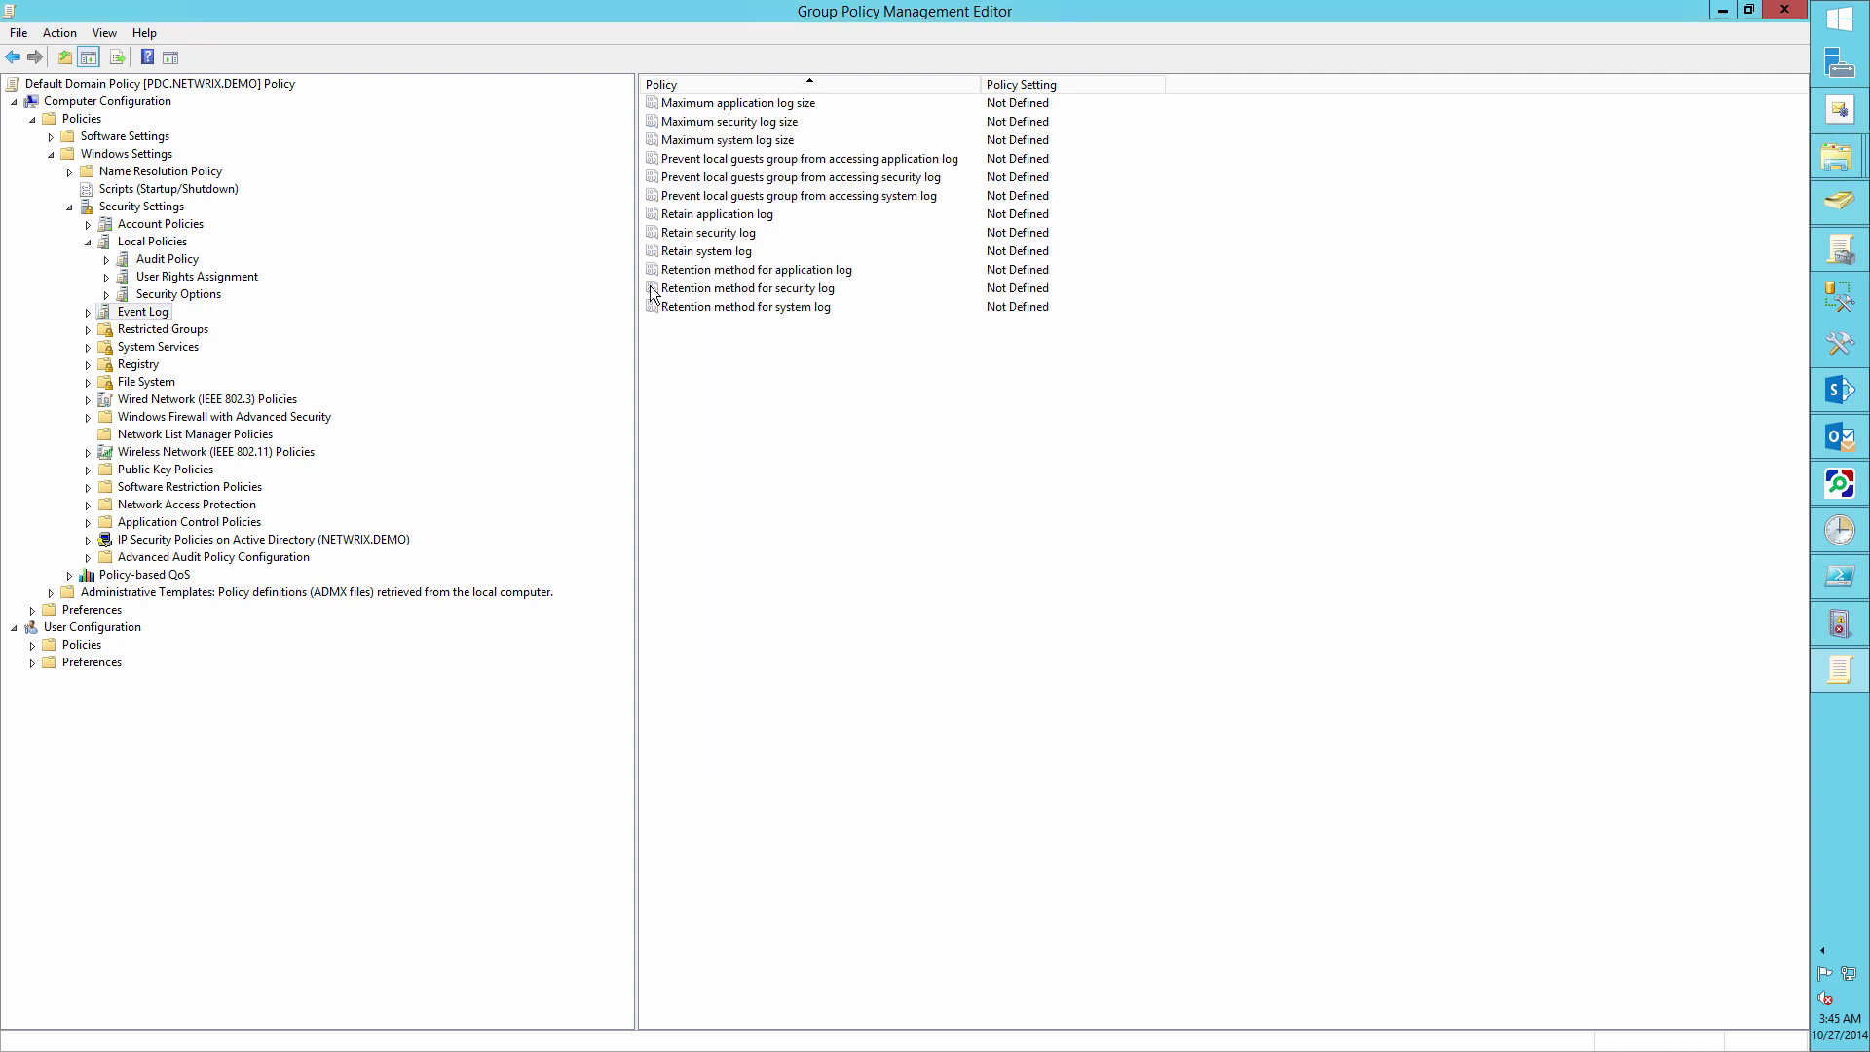
double_click(748, 124)
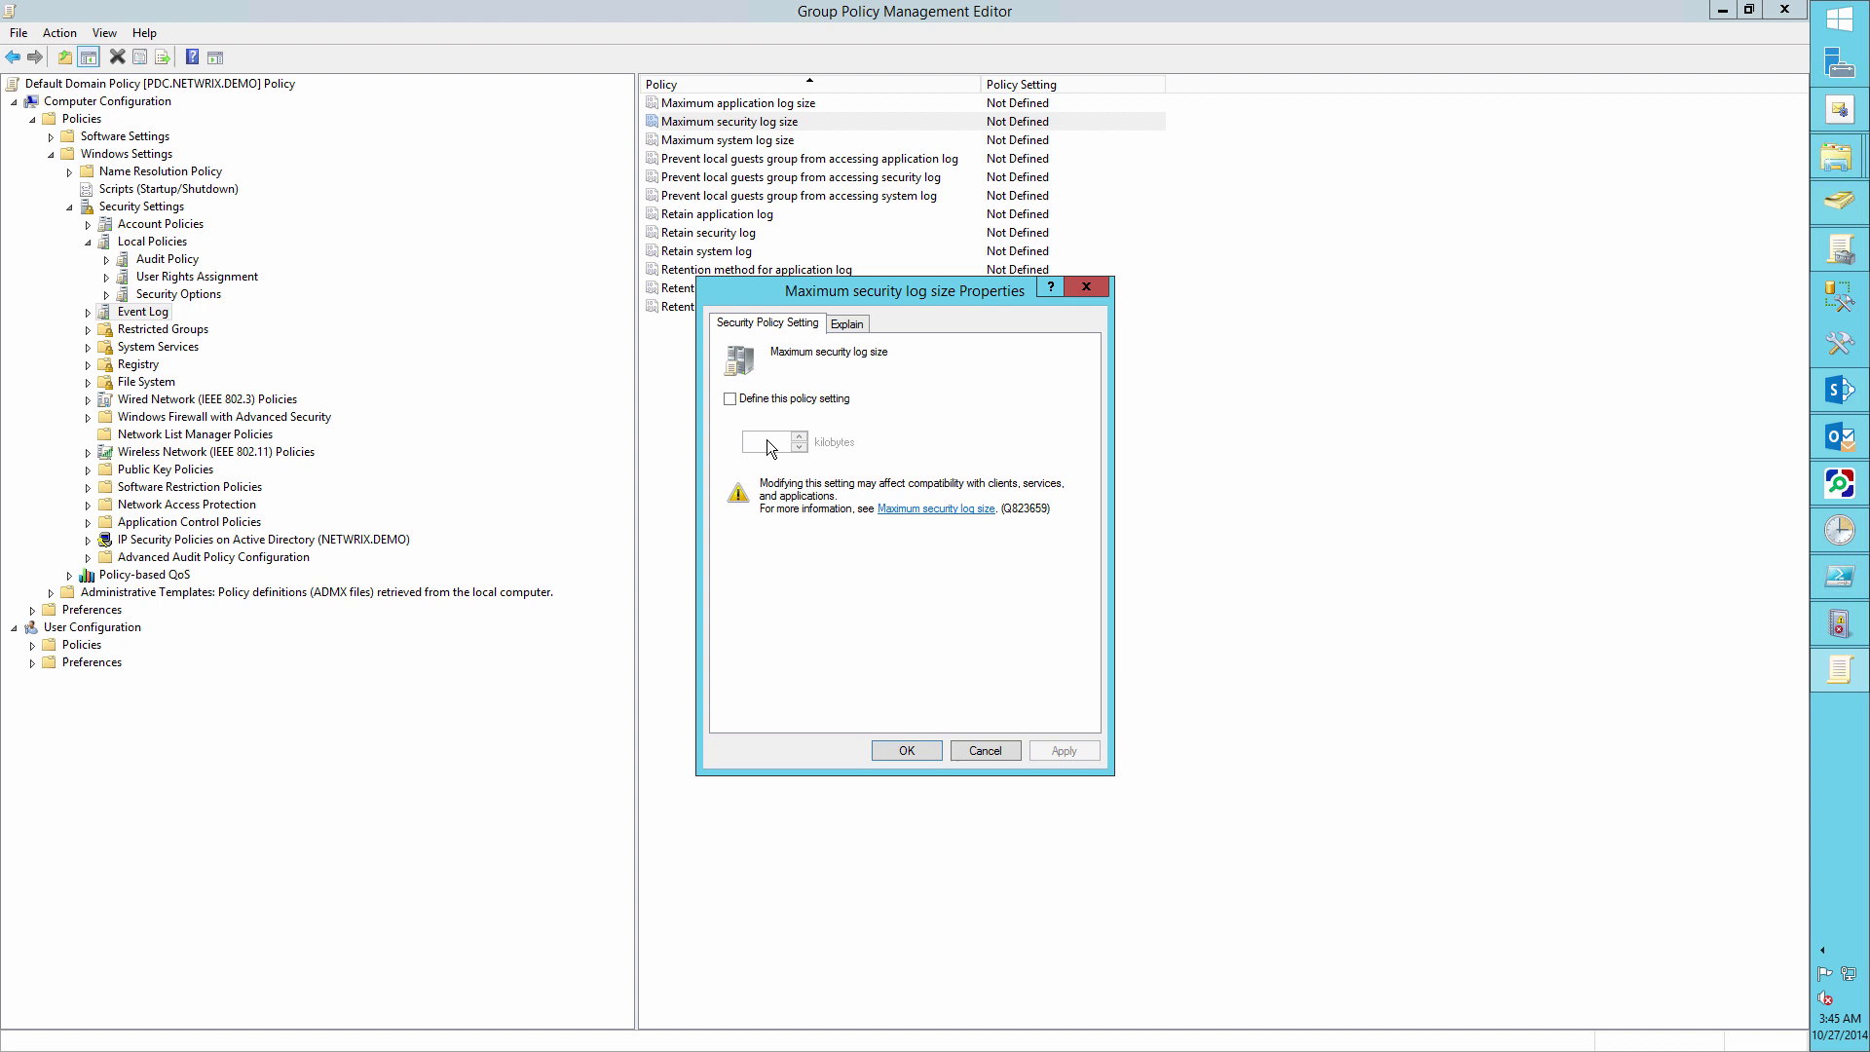
left_click(764, 400)
left_click_drag(779, 440, 726, 452)
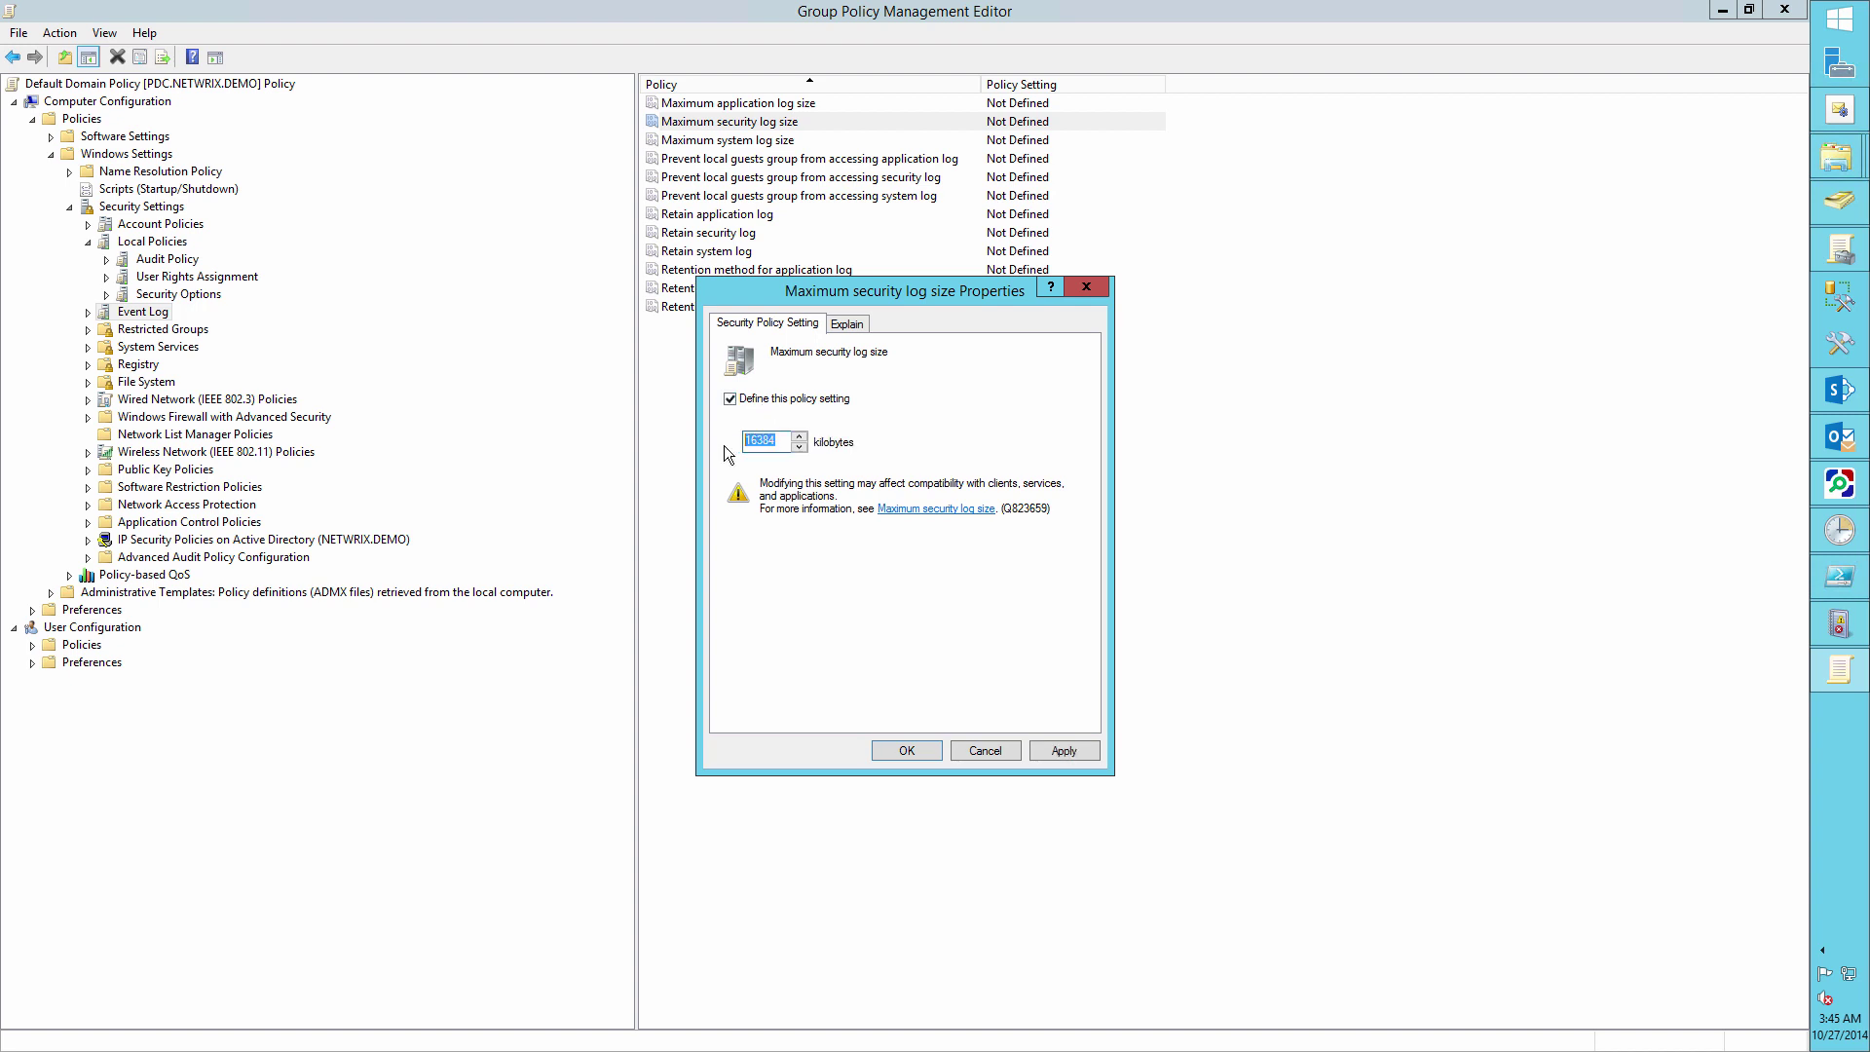
type("1200000")
left_click(890, 752)
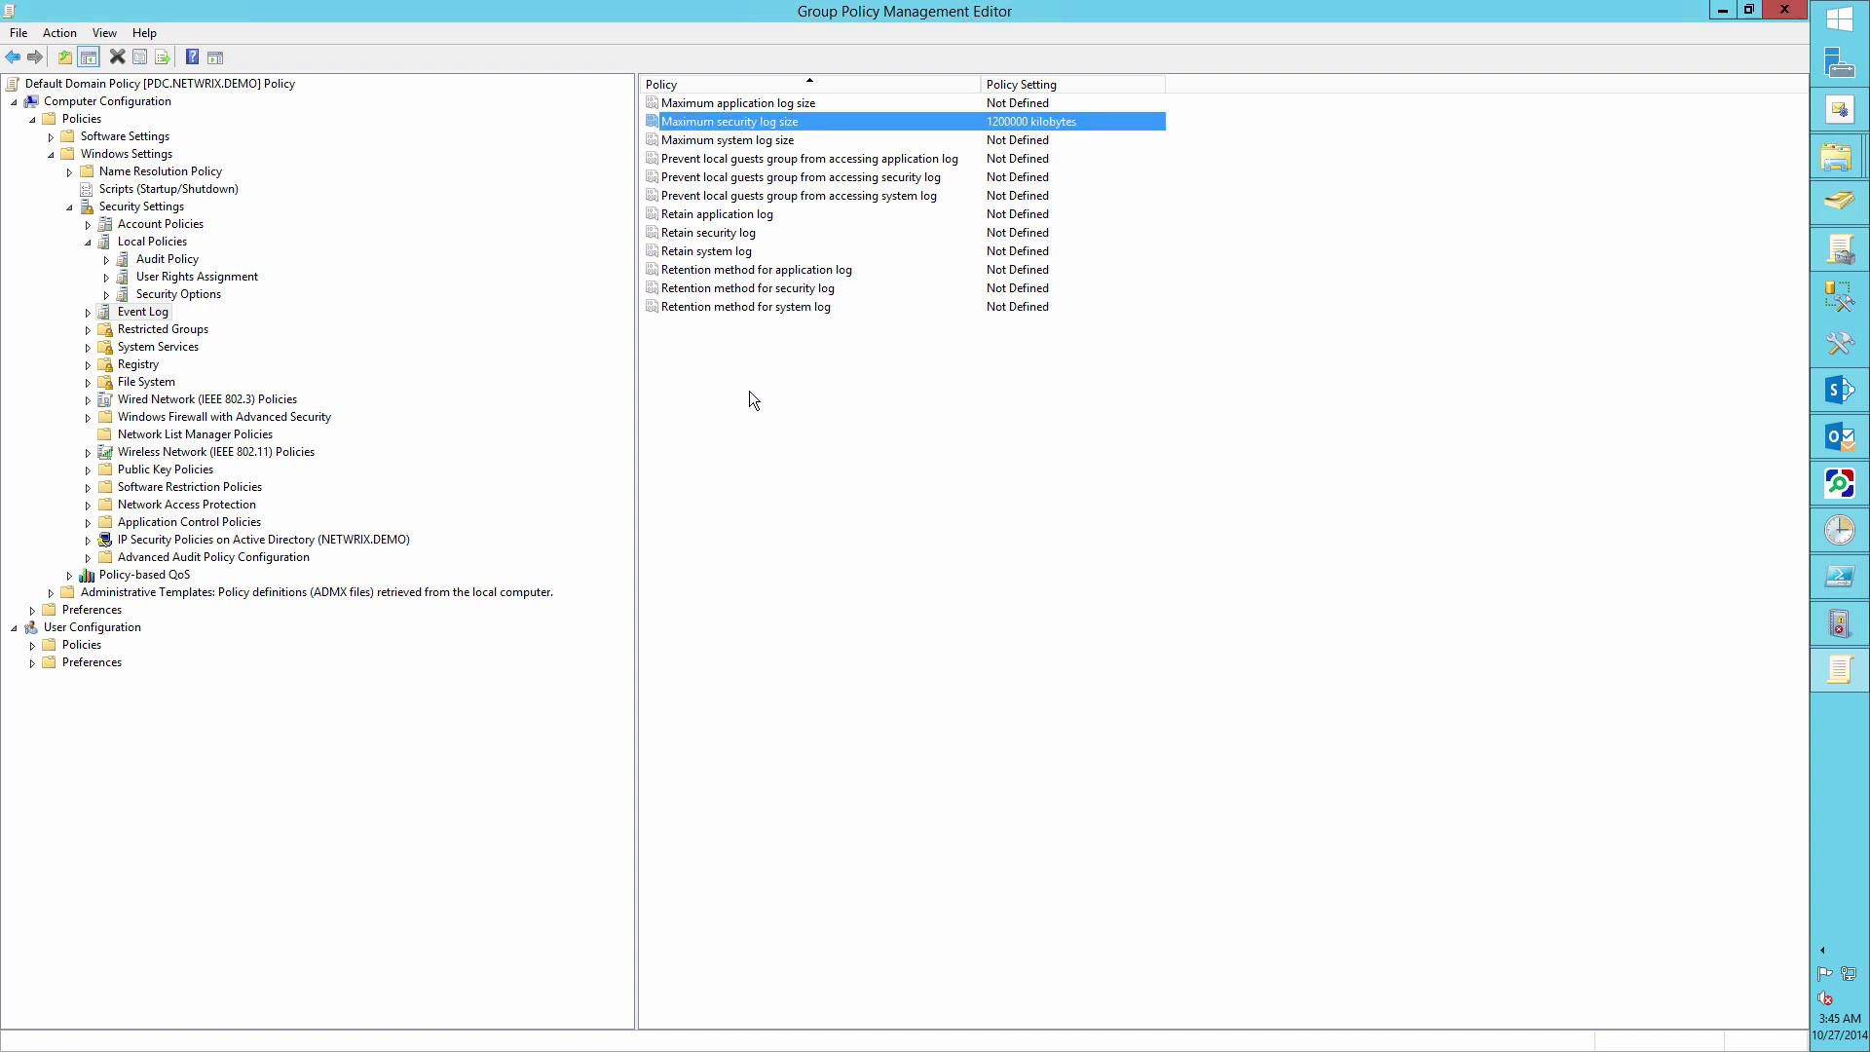
Define the security log retention method as Overwrite events as needed
double_click(748, 289)
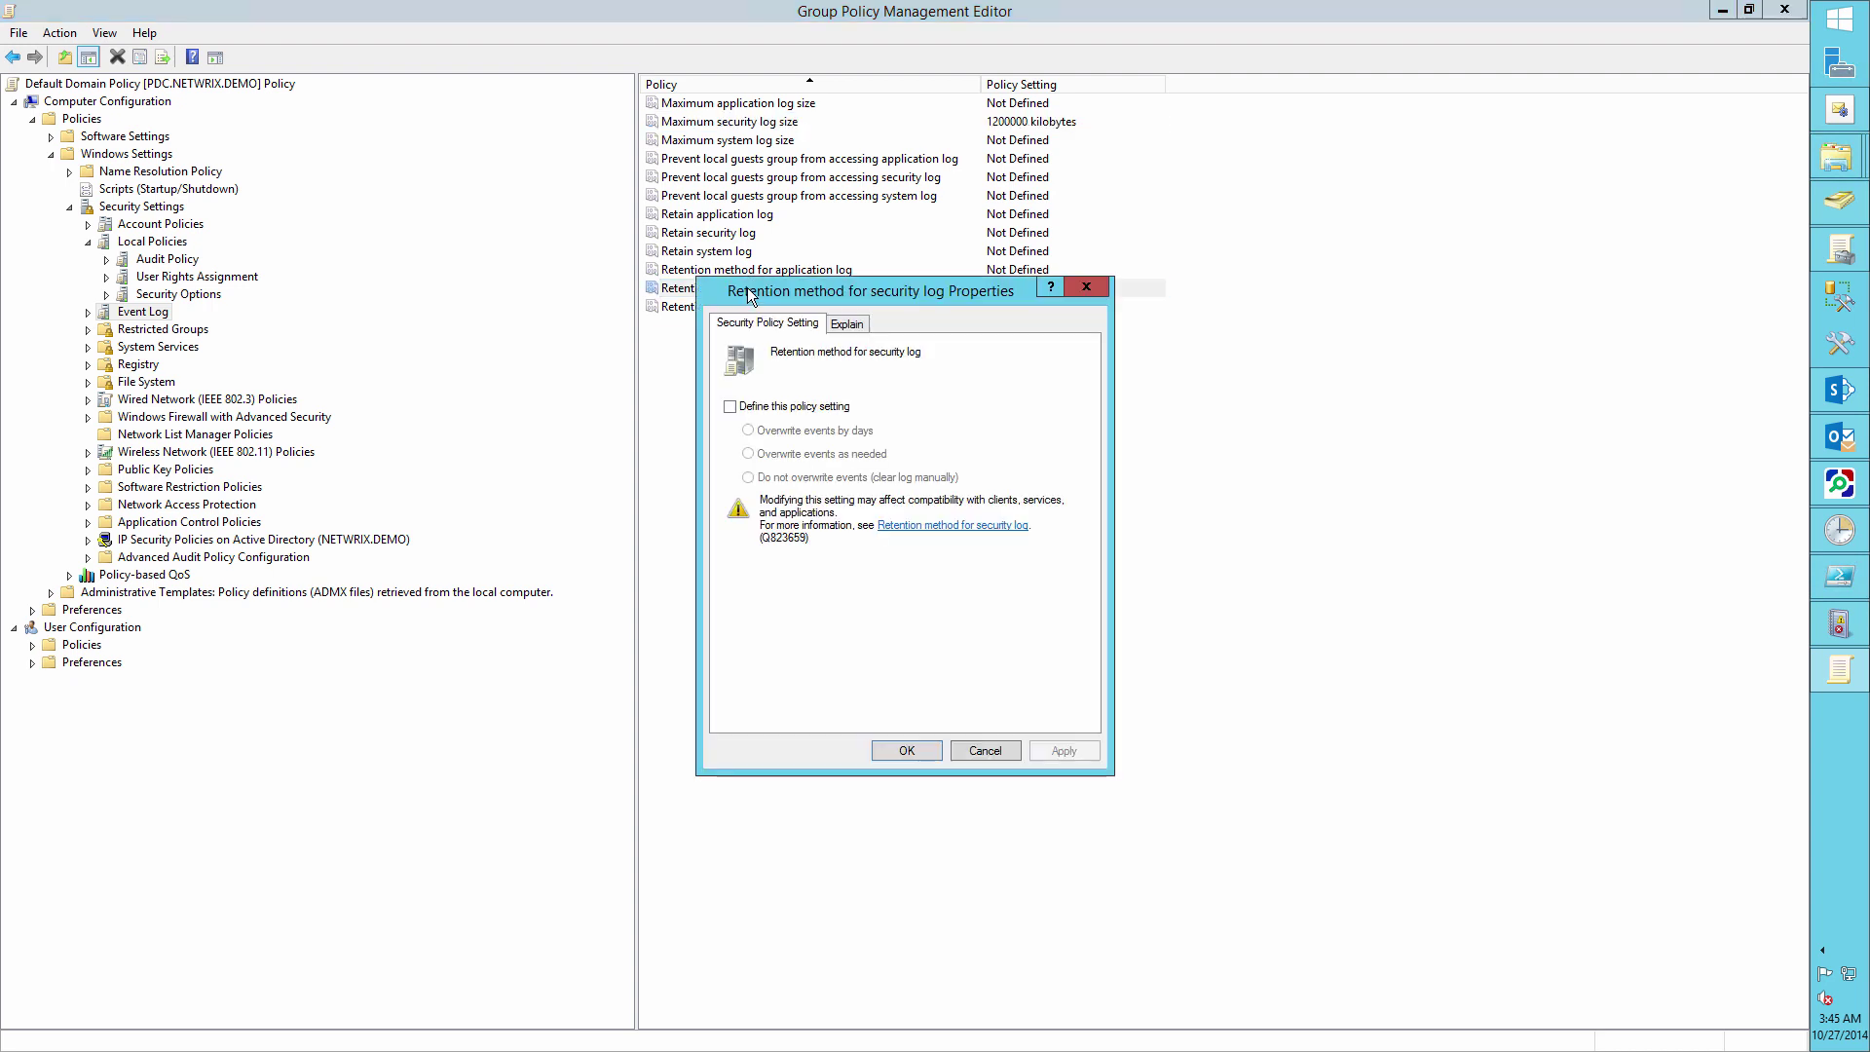
left_click(770, 407)
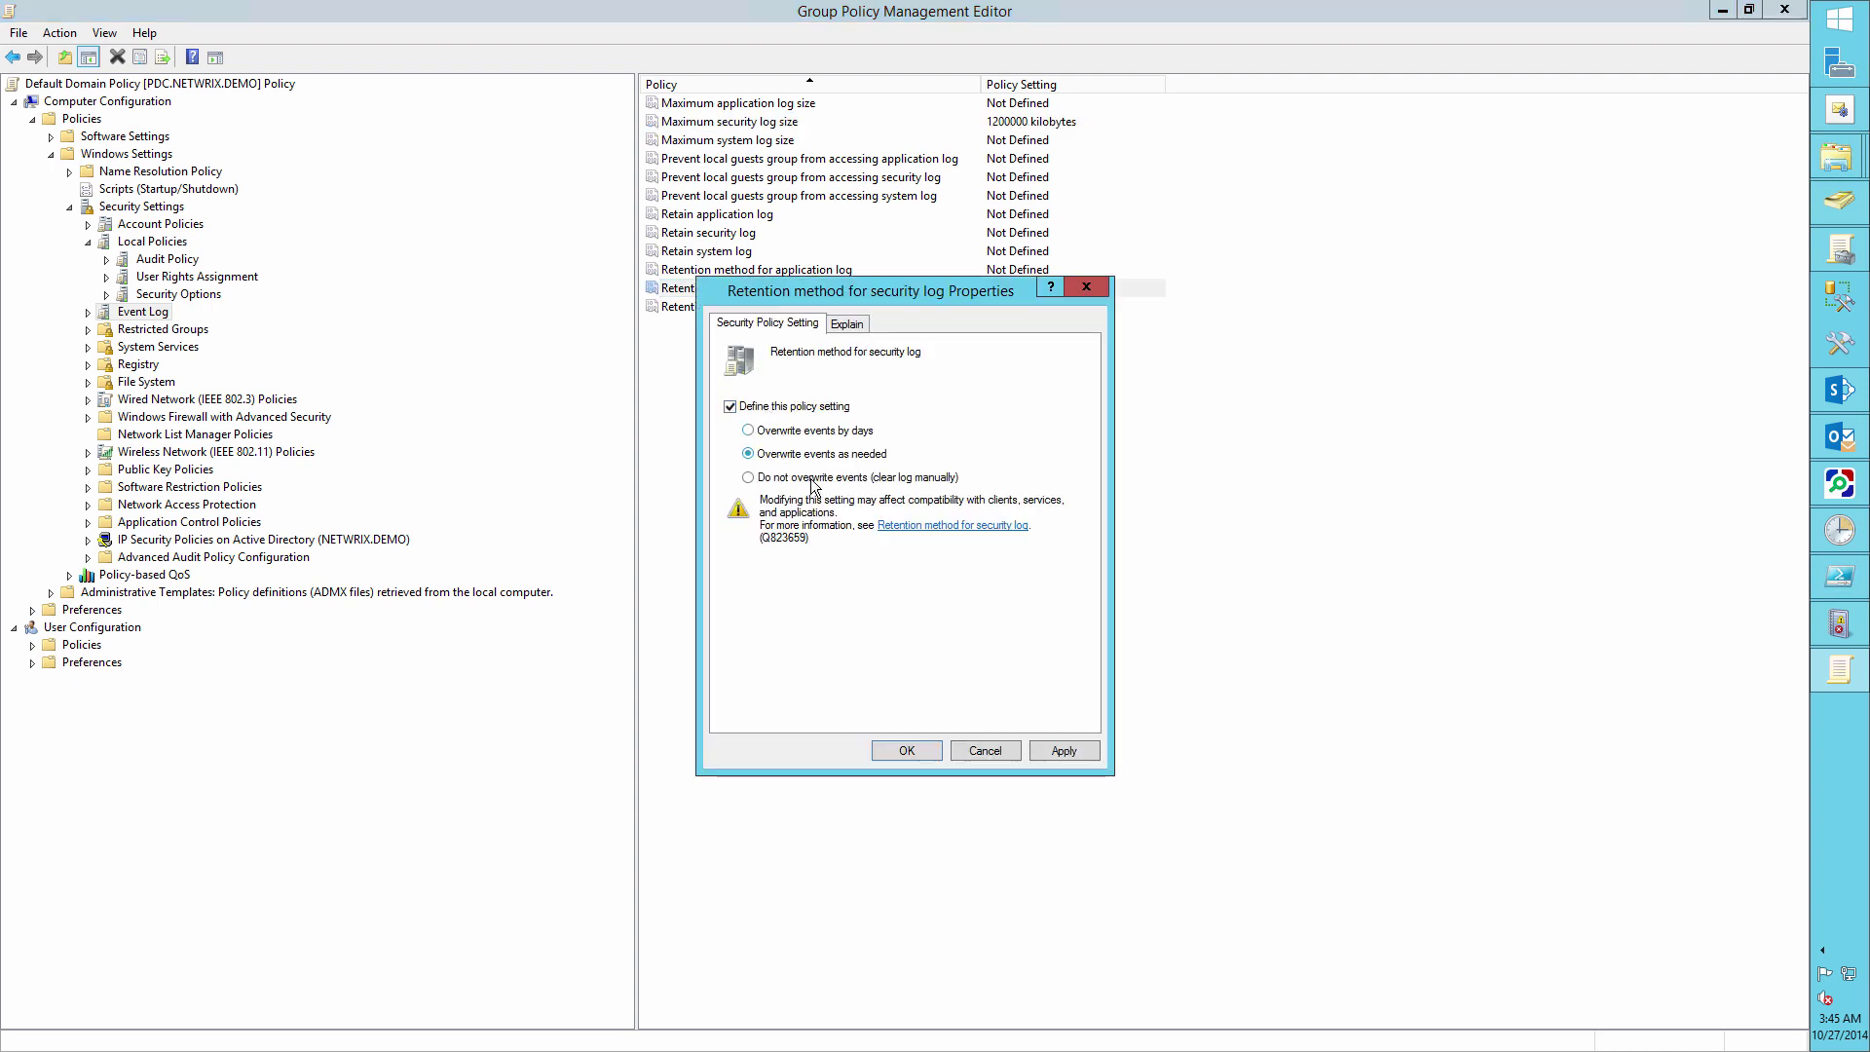
left_click(909, 750)
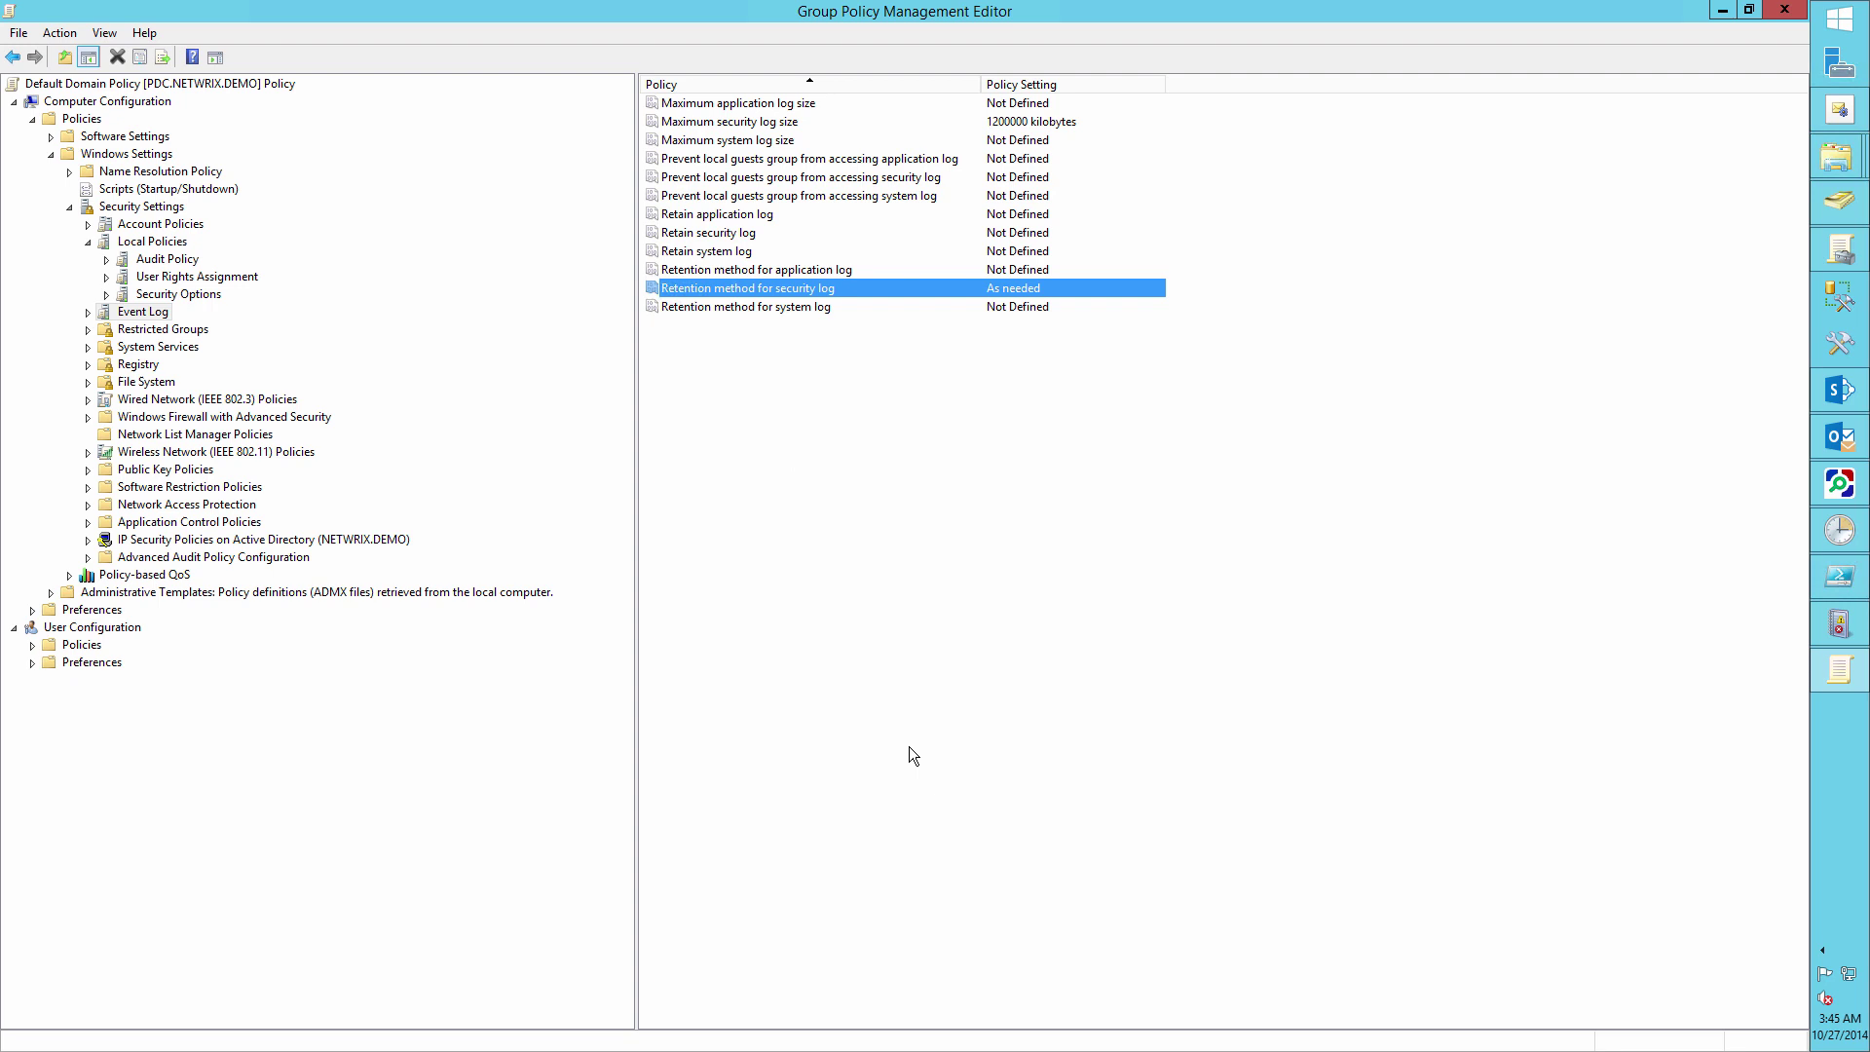
Run gpupdate /force from the Run dialog to refresh Group Policy
key("super+r")
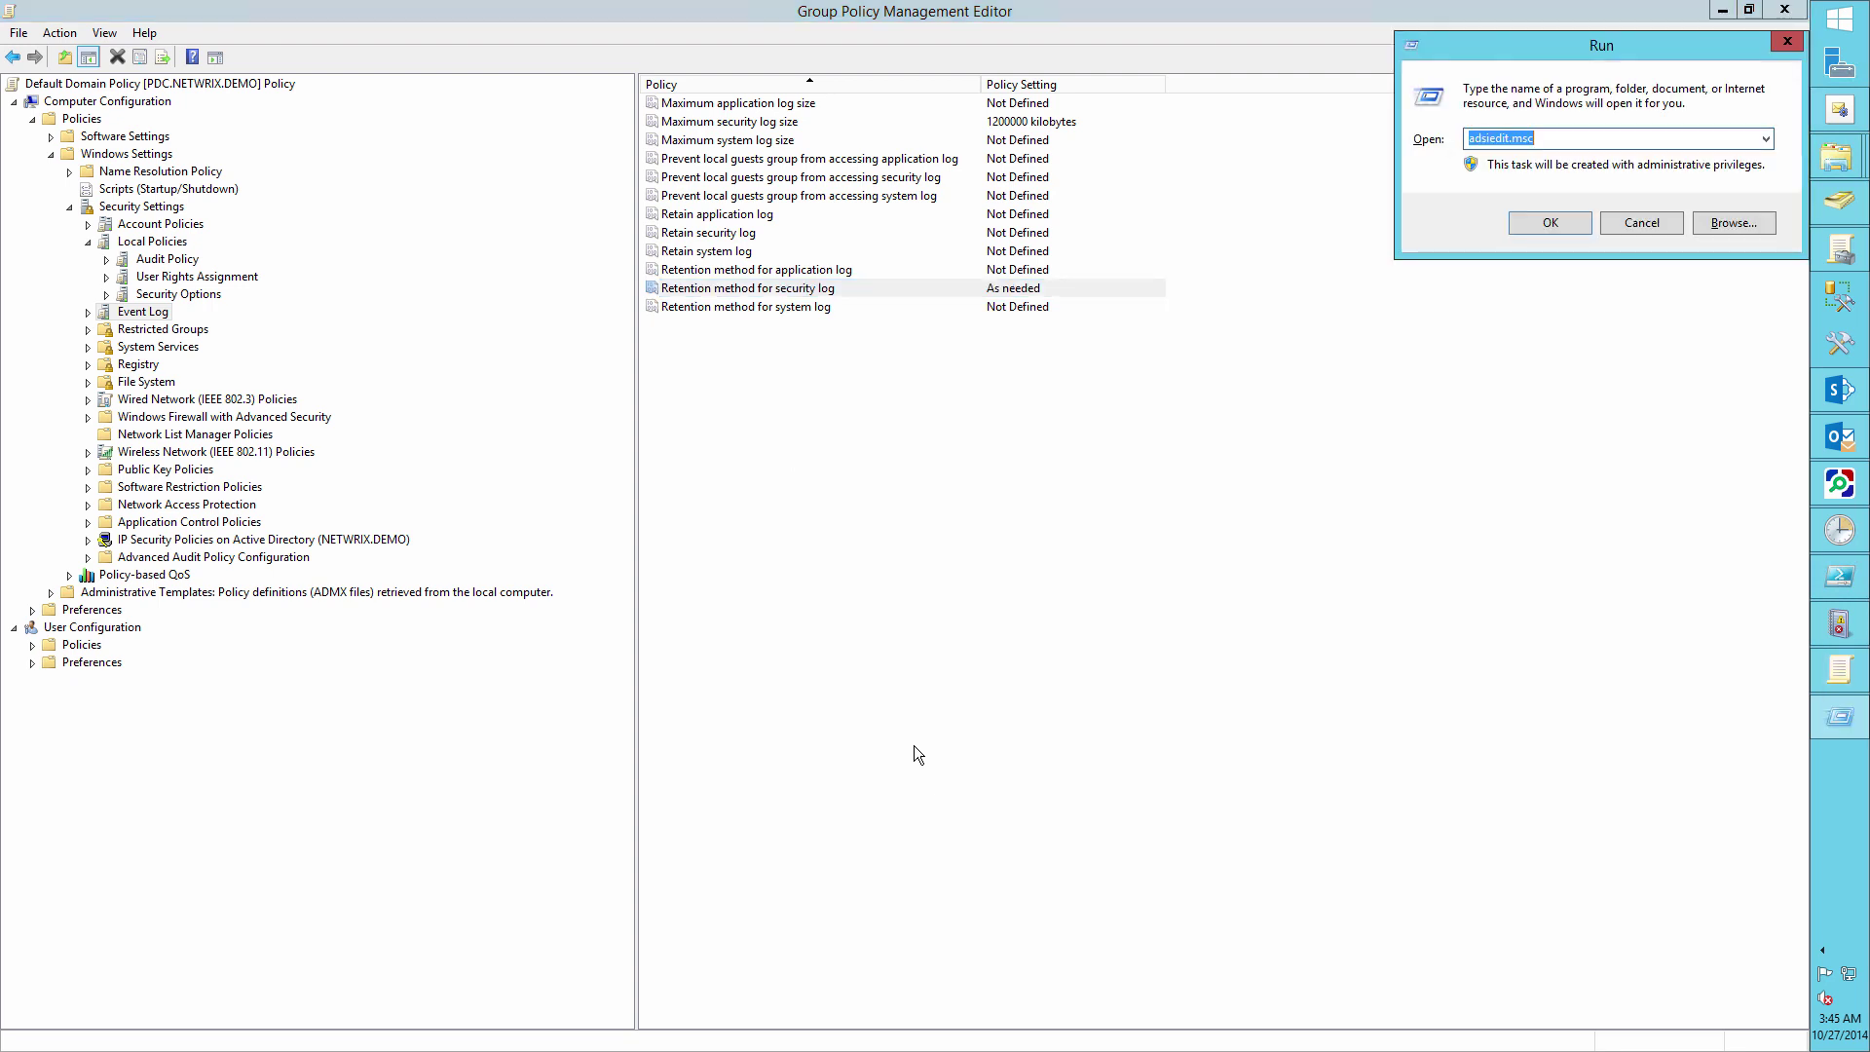
type("gp")
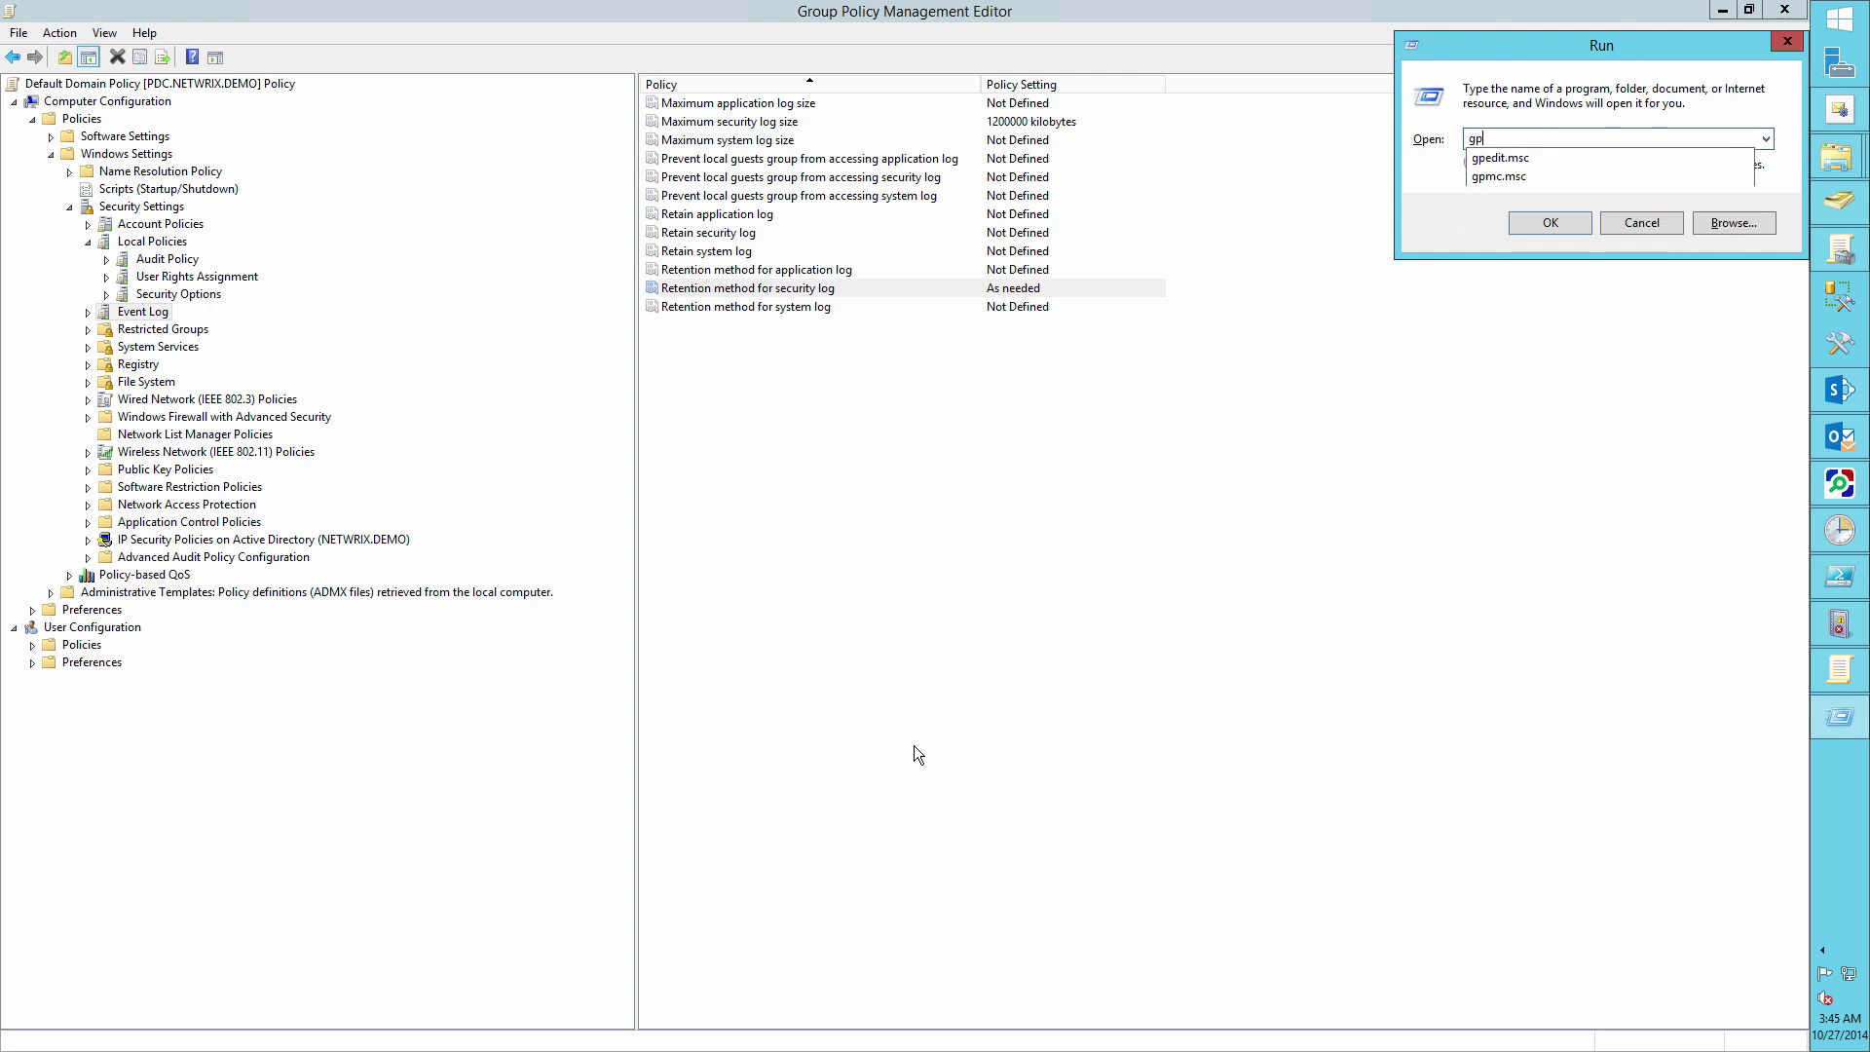
type("update /force")
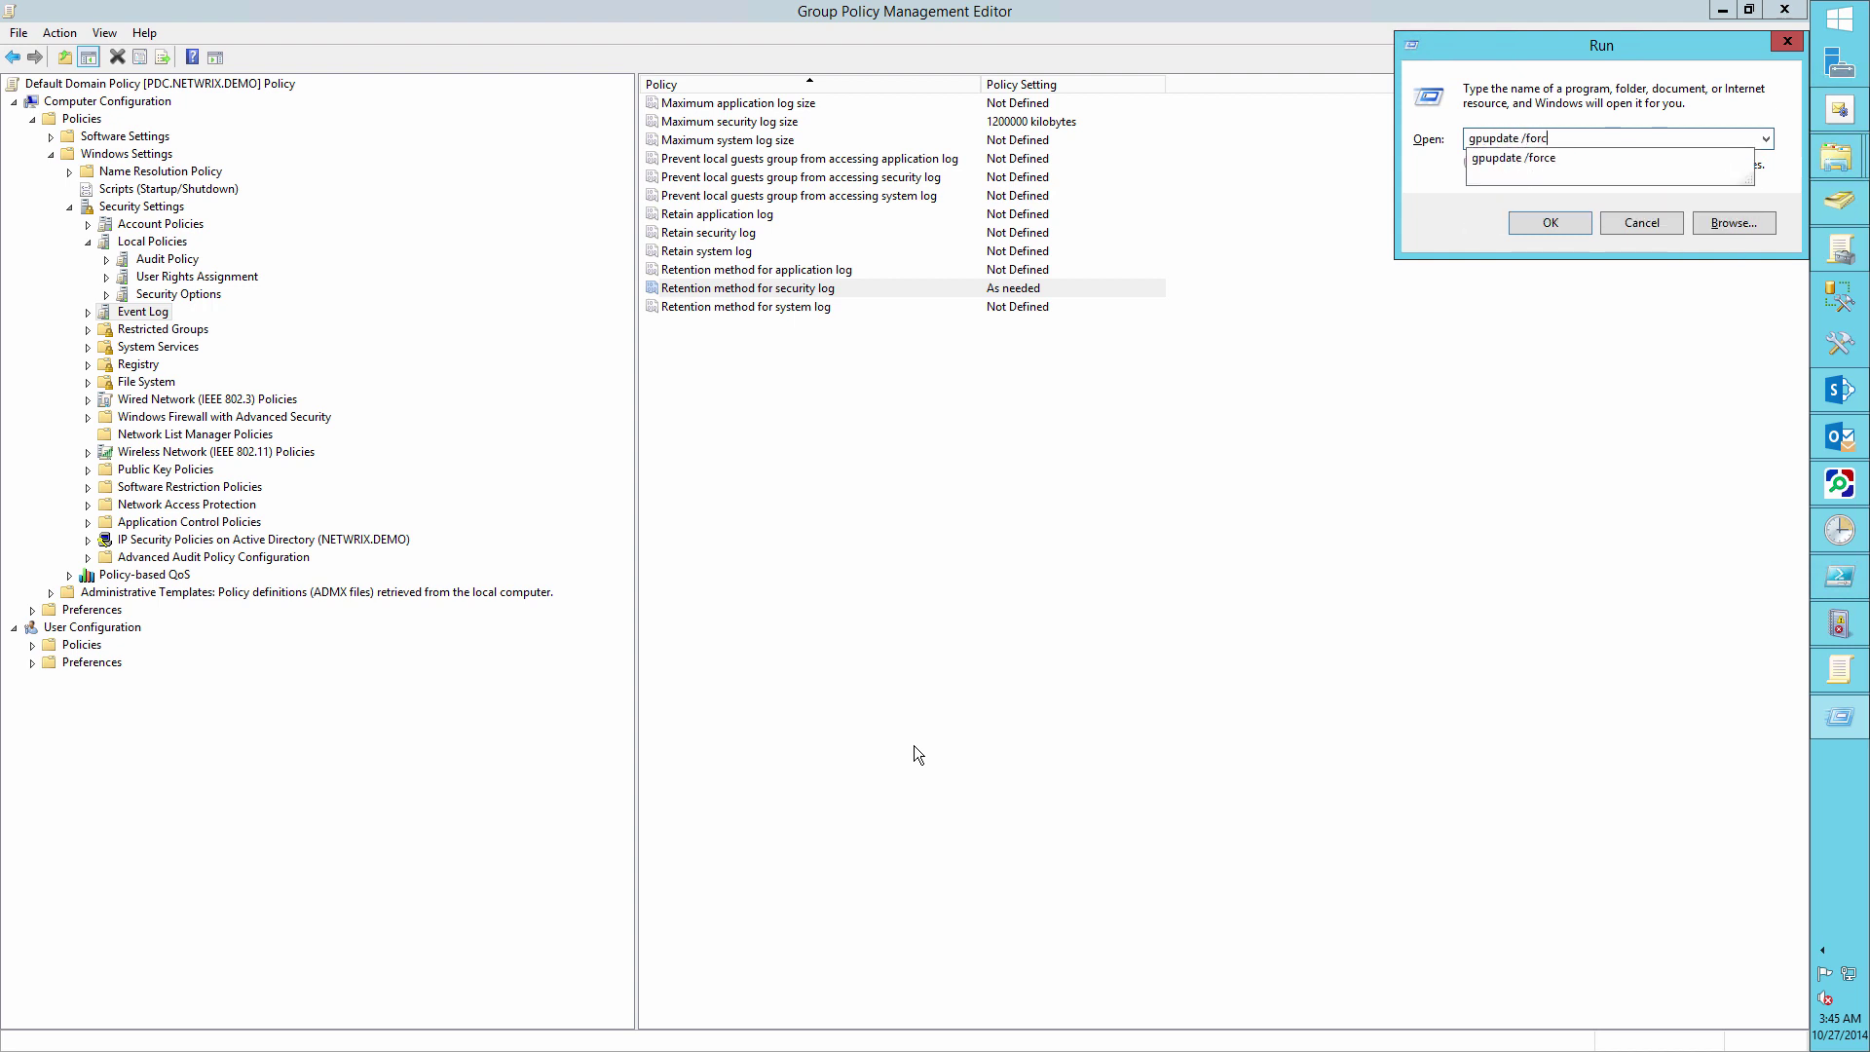
key("Return")
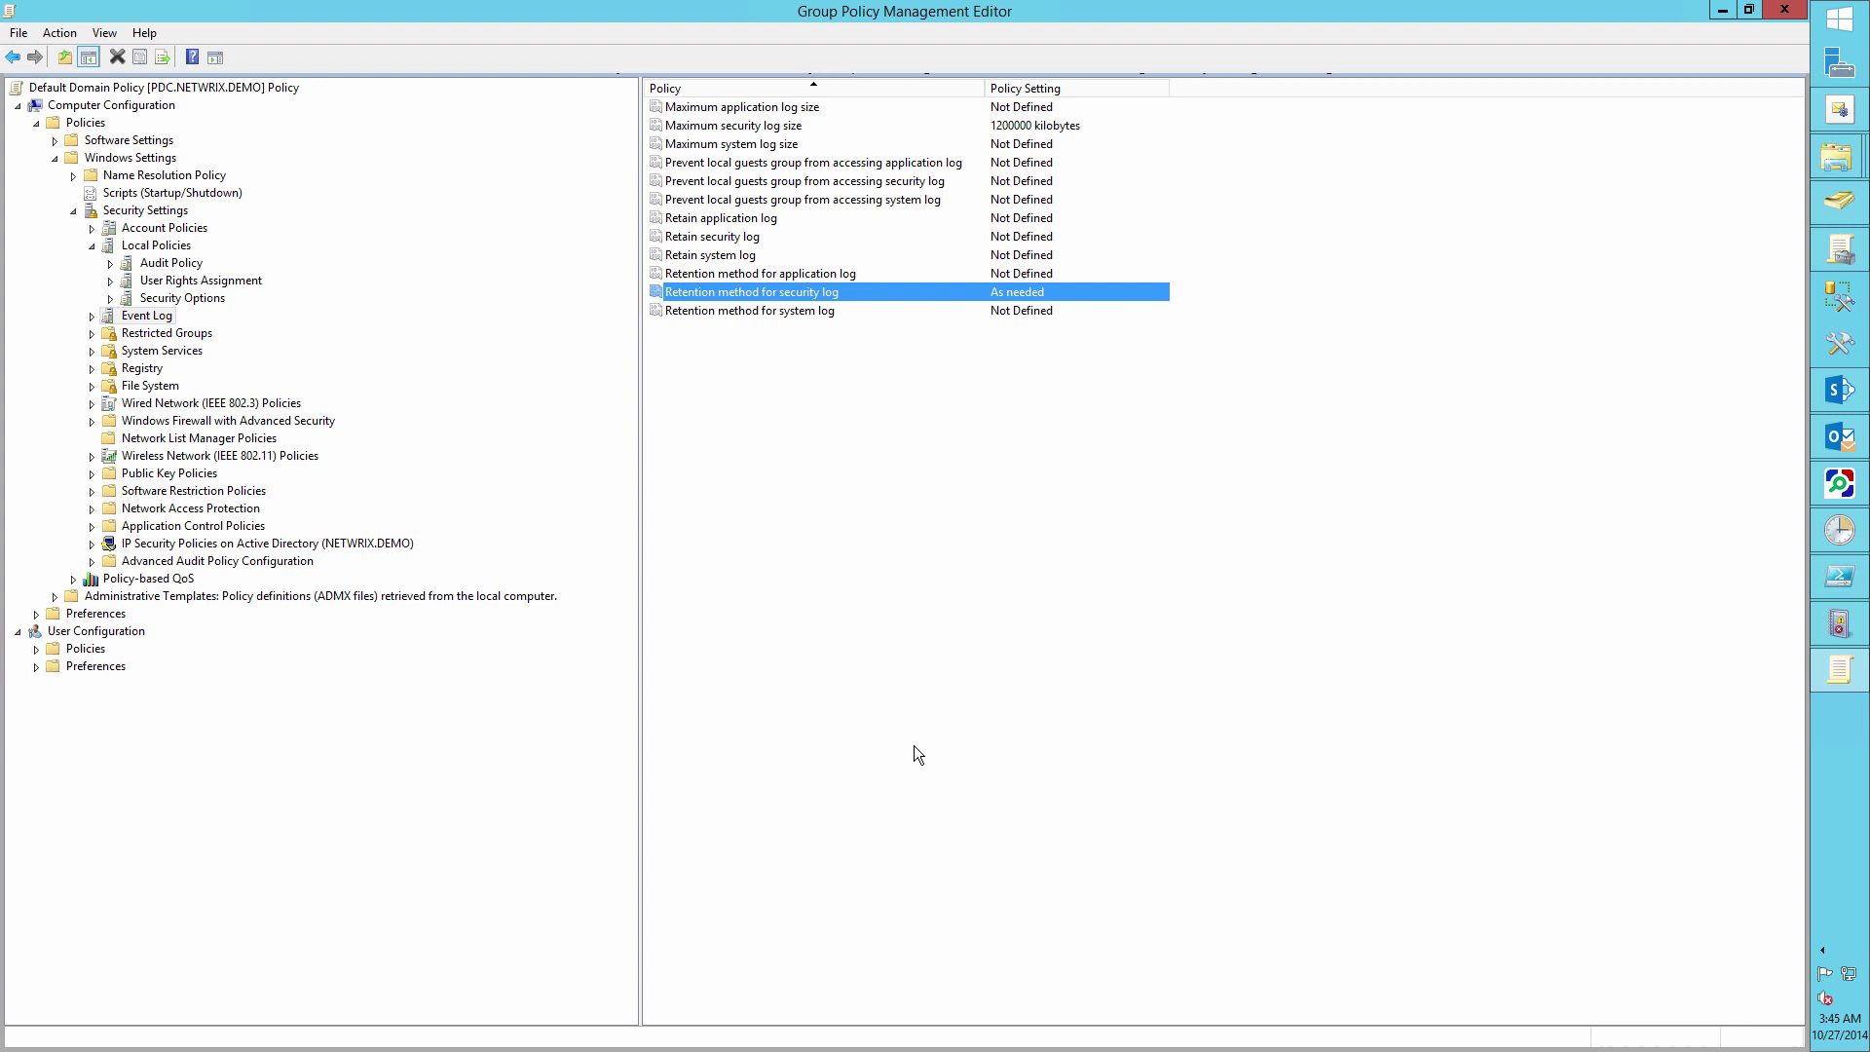
Launch ADSI Edit by running adsiedit.msc
key("super+r")
type("ad")
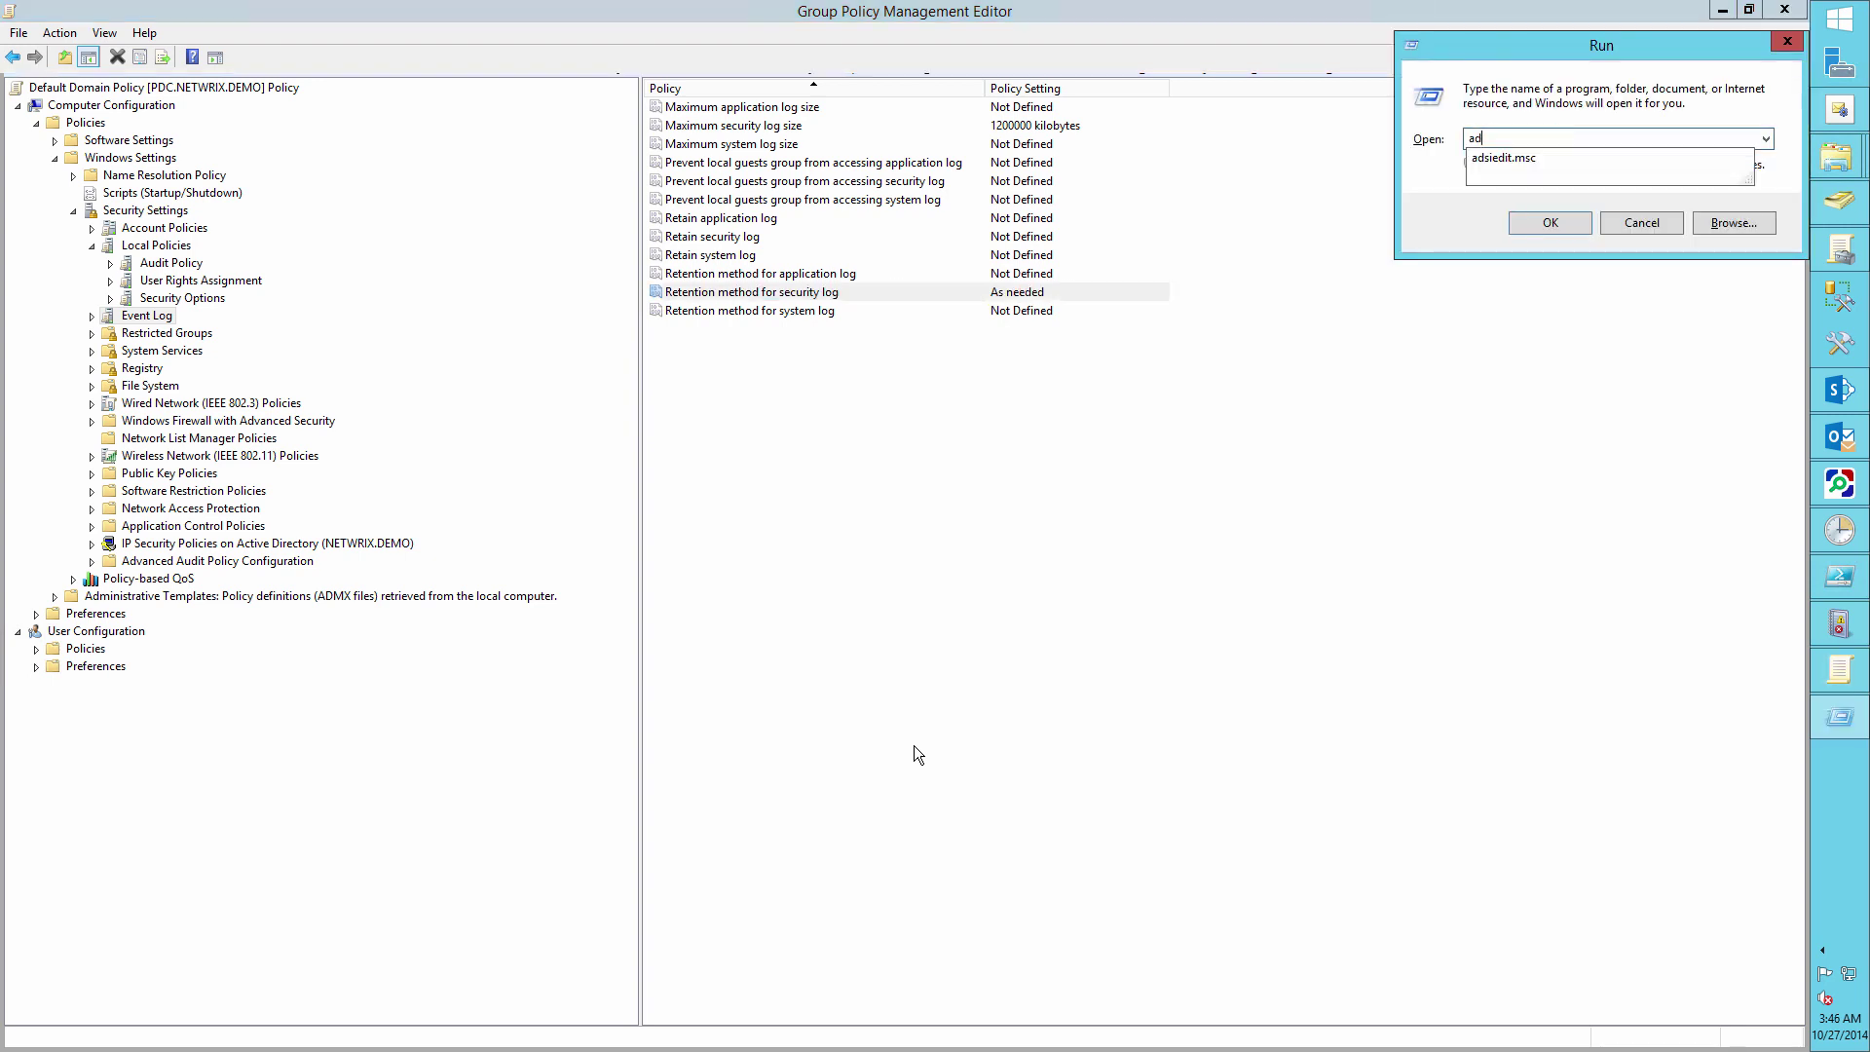
type("sies")
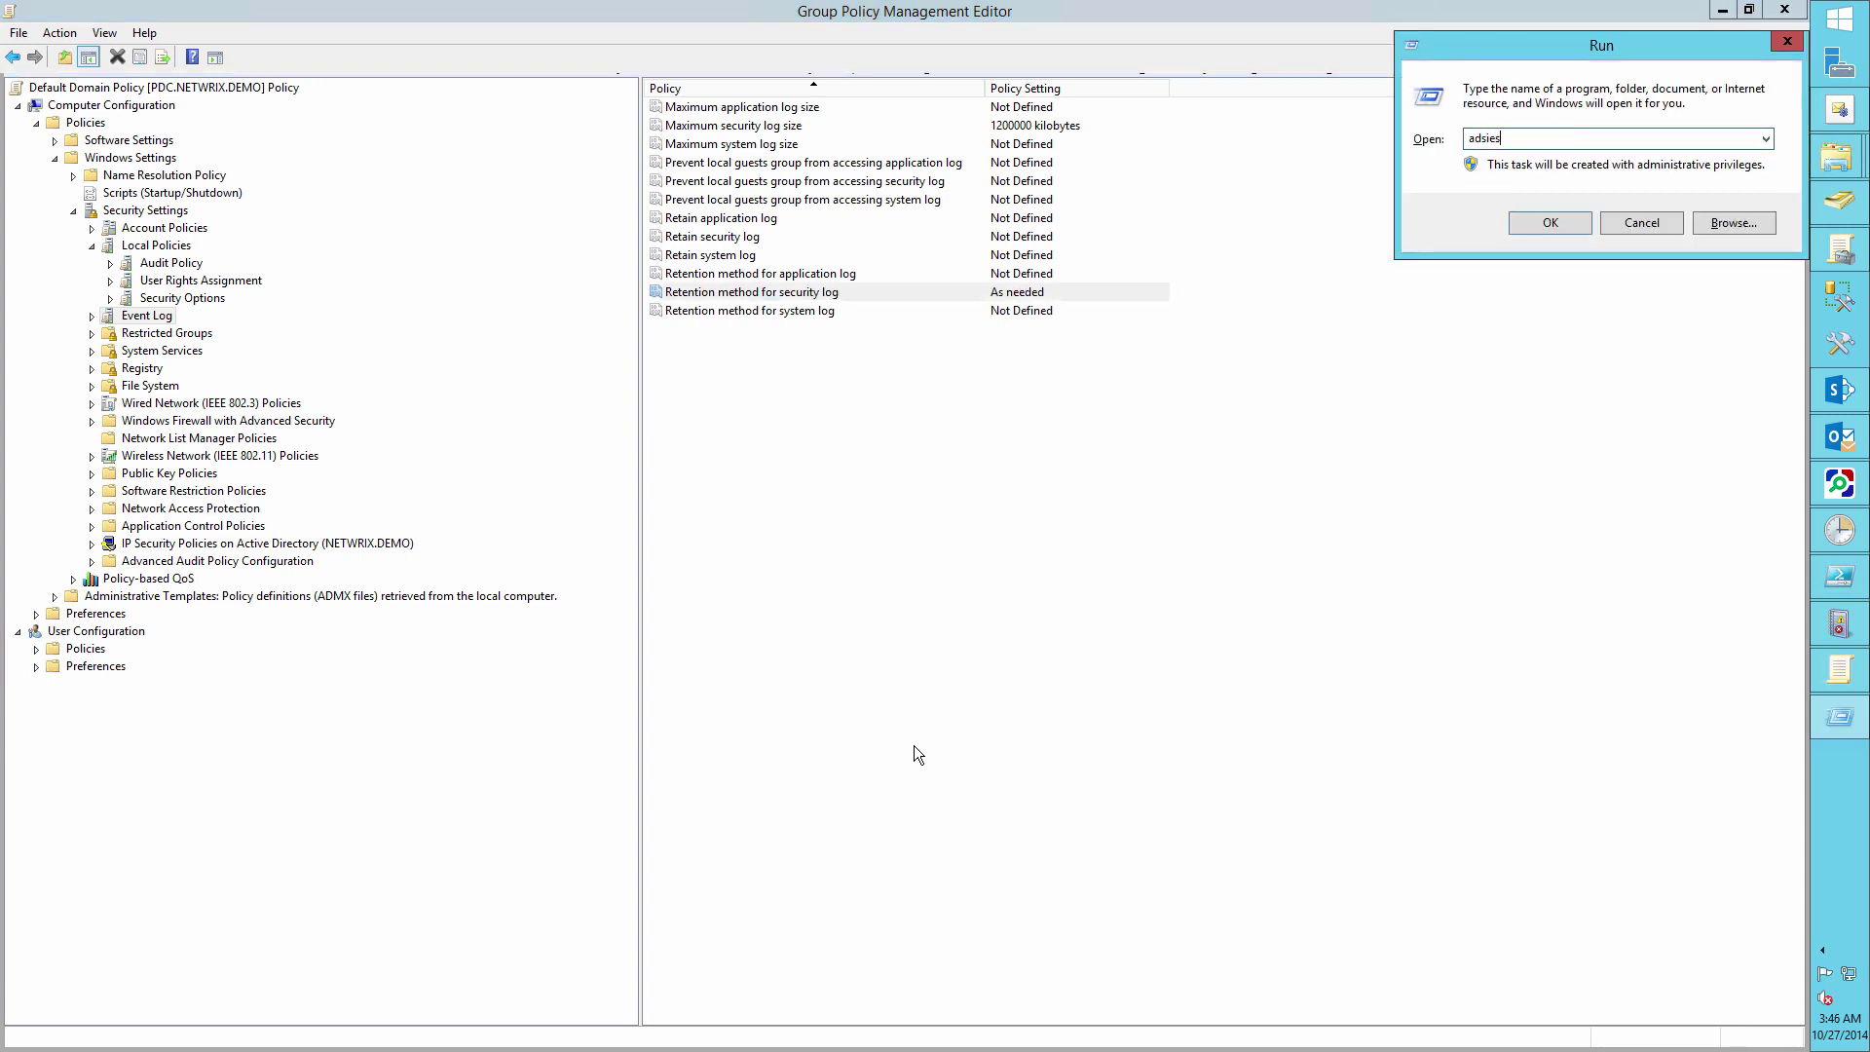
key("BackSpace")
type("d")
key("Down")
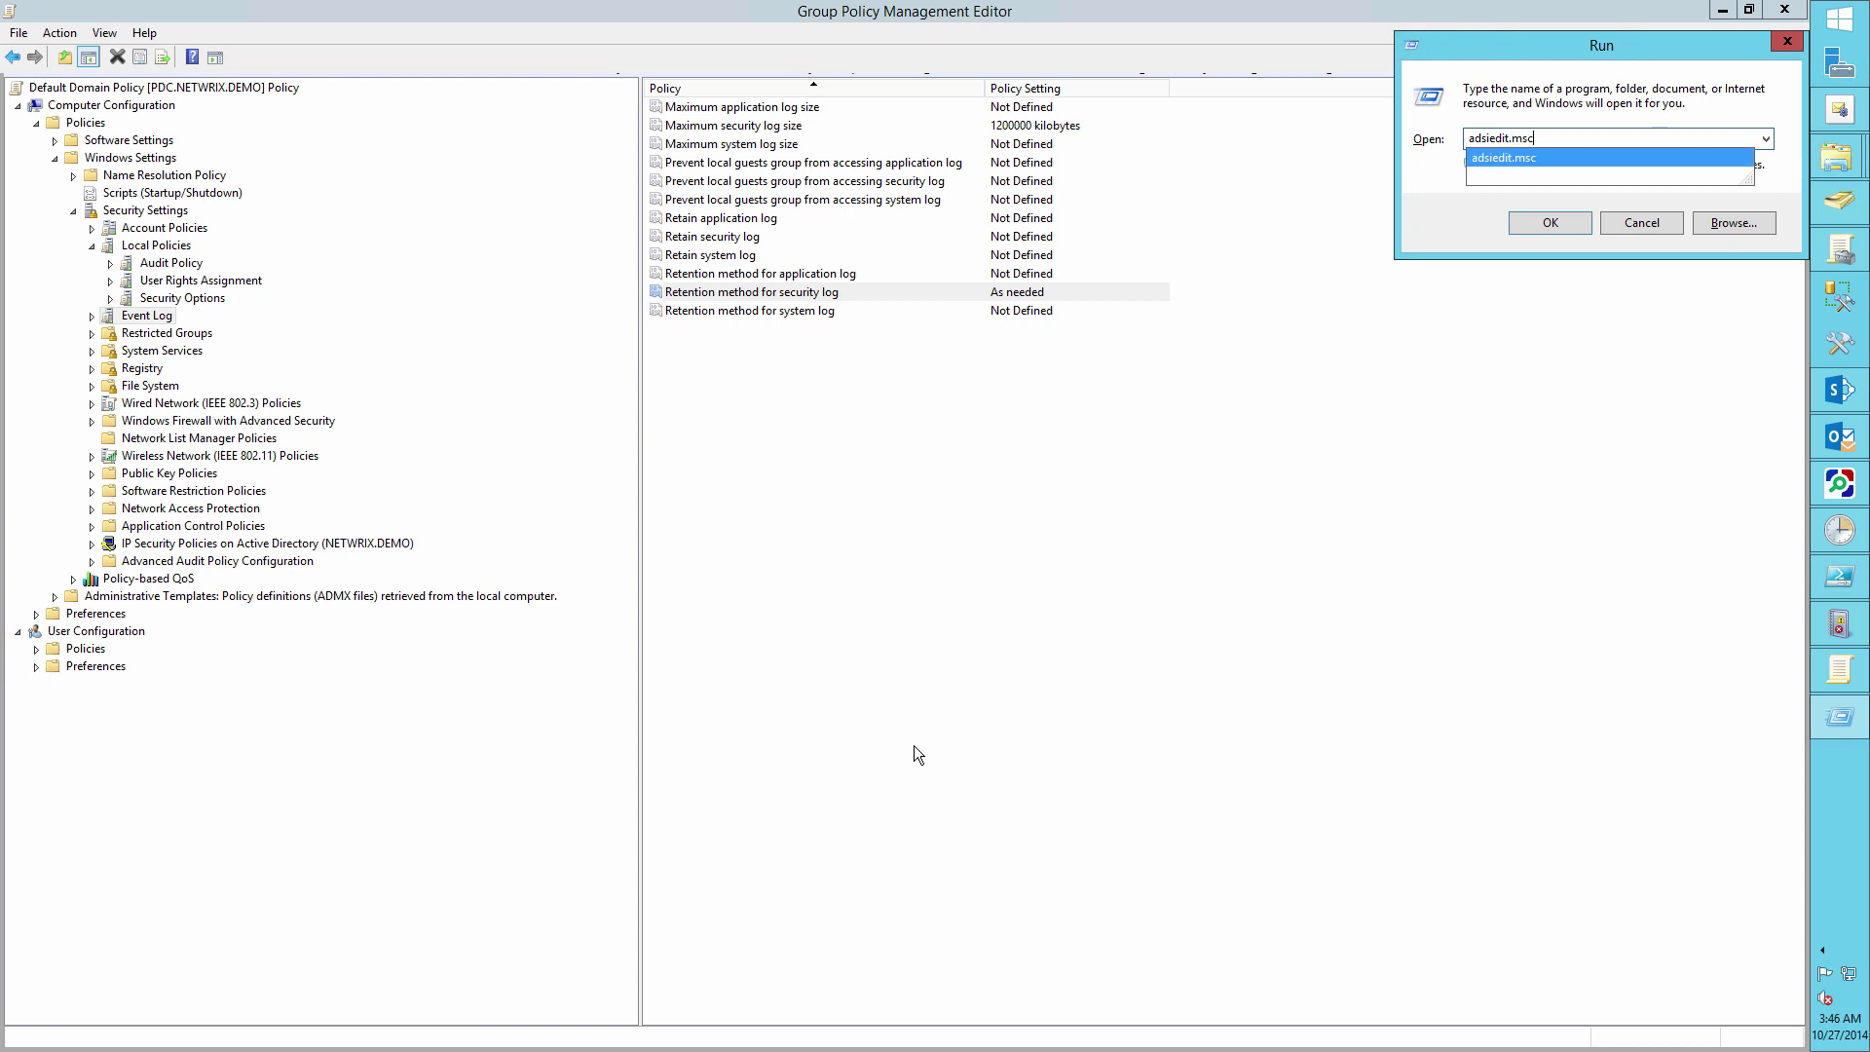
key("Return")
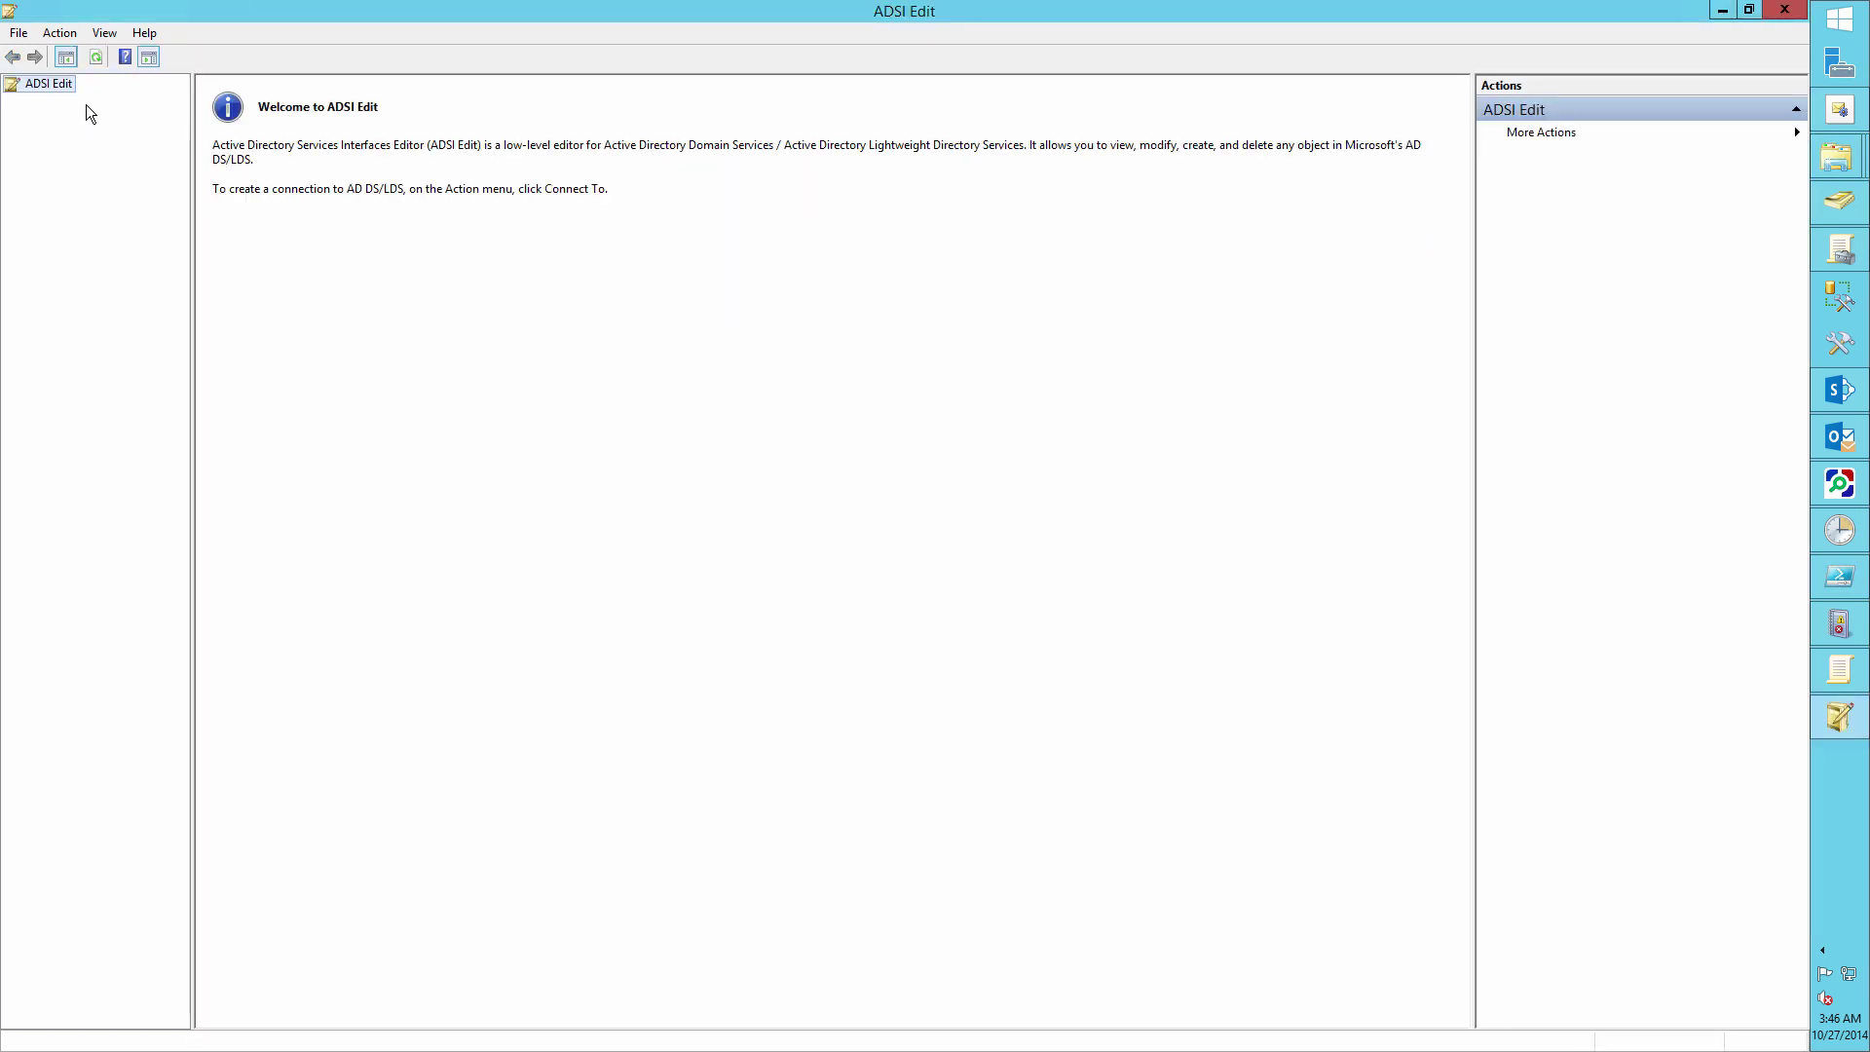
Connect ADSI Edit to the Default naming context and open properties of DC=netwrix,DC=demo
right_click(60, 85)
left_click(74, 92)
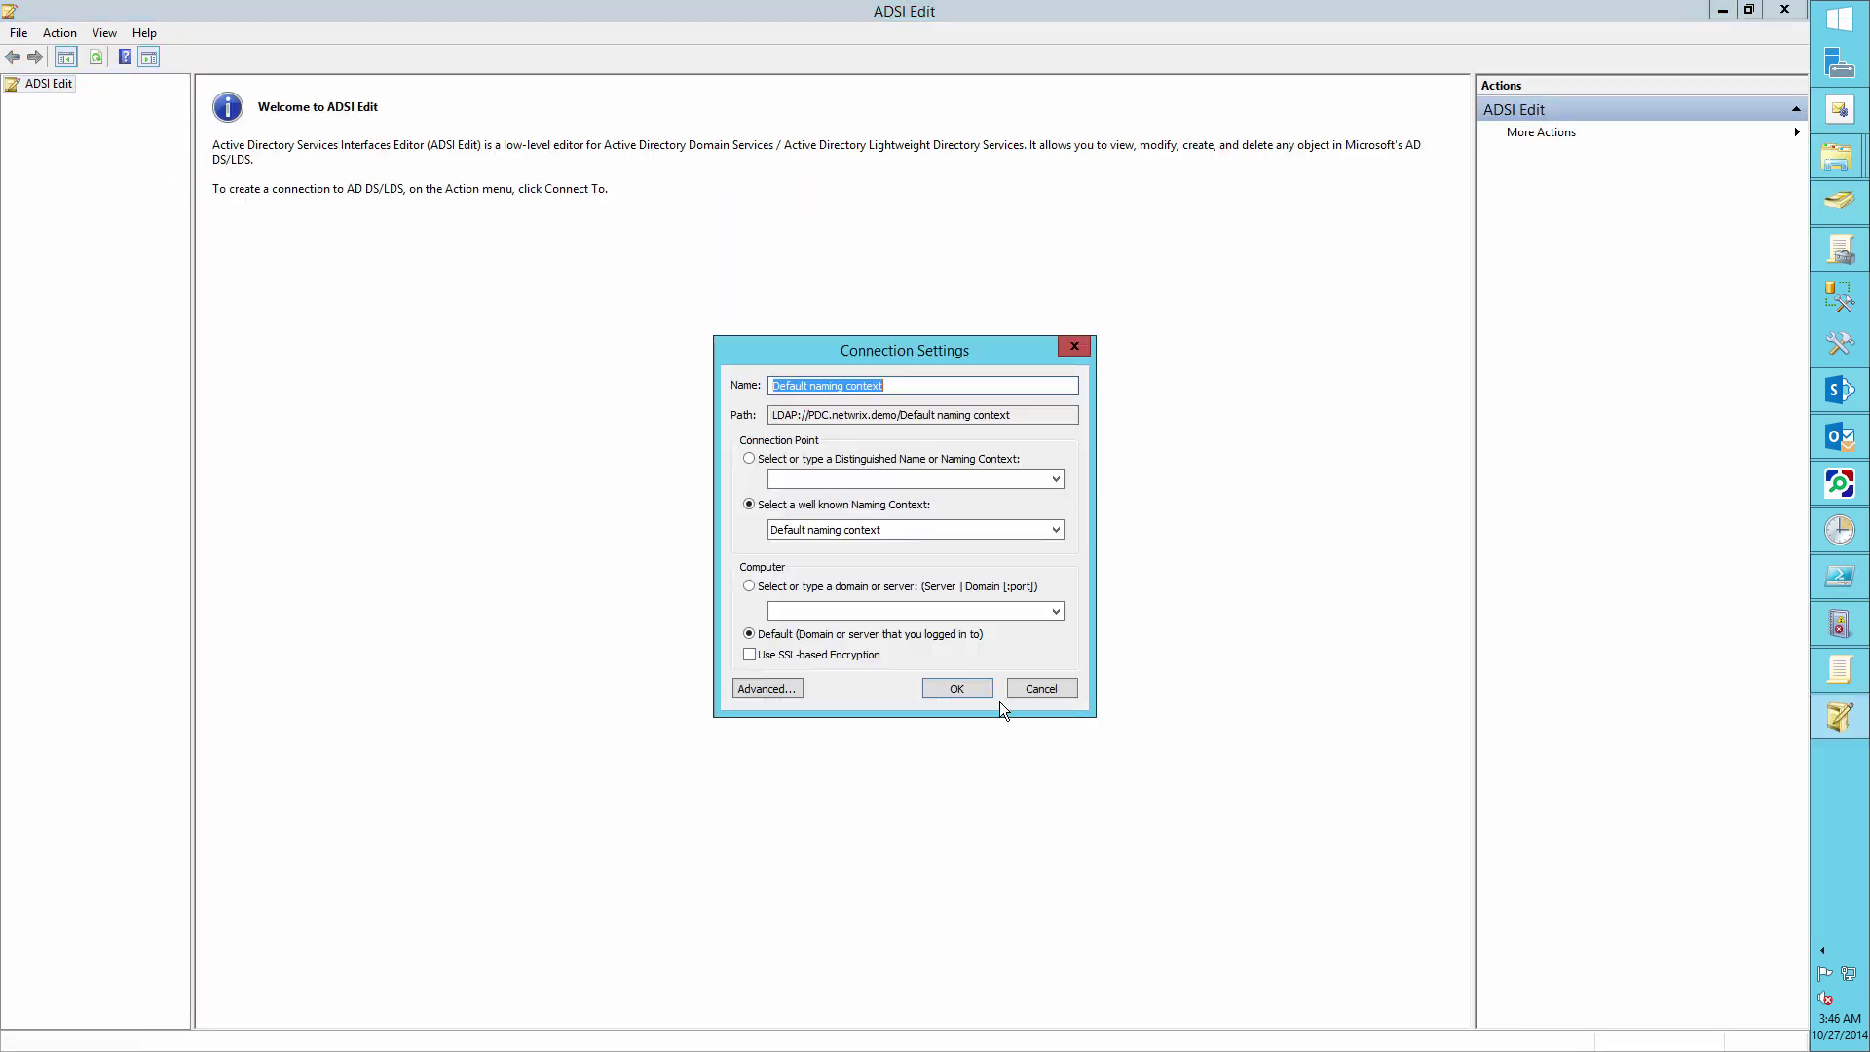
left_click(972, 688)
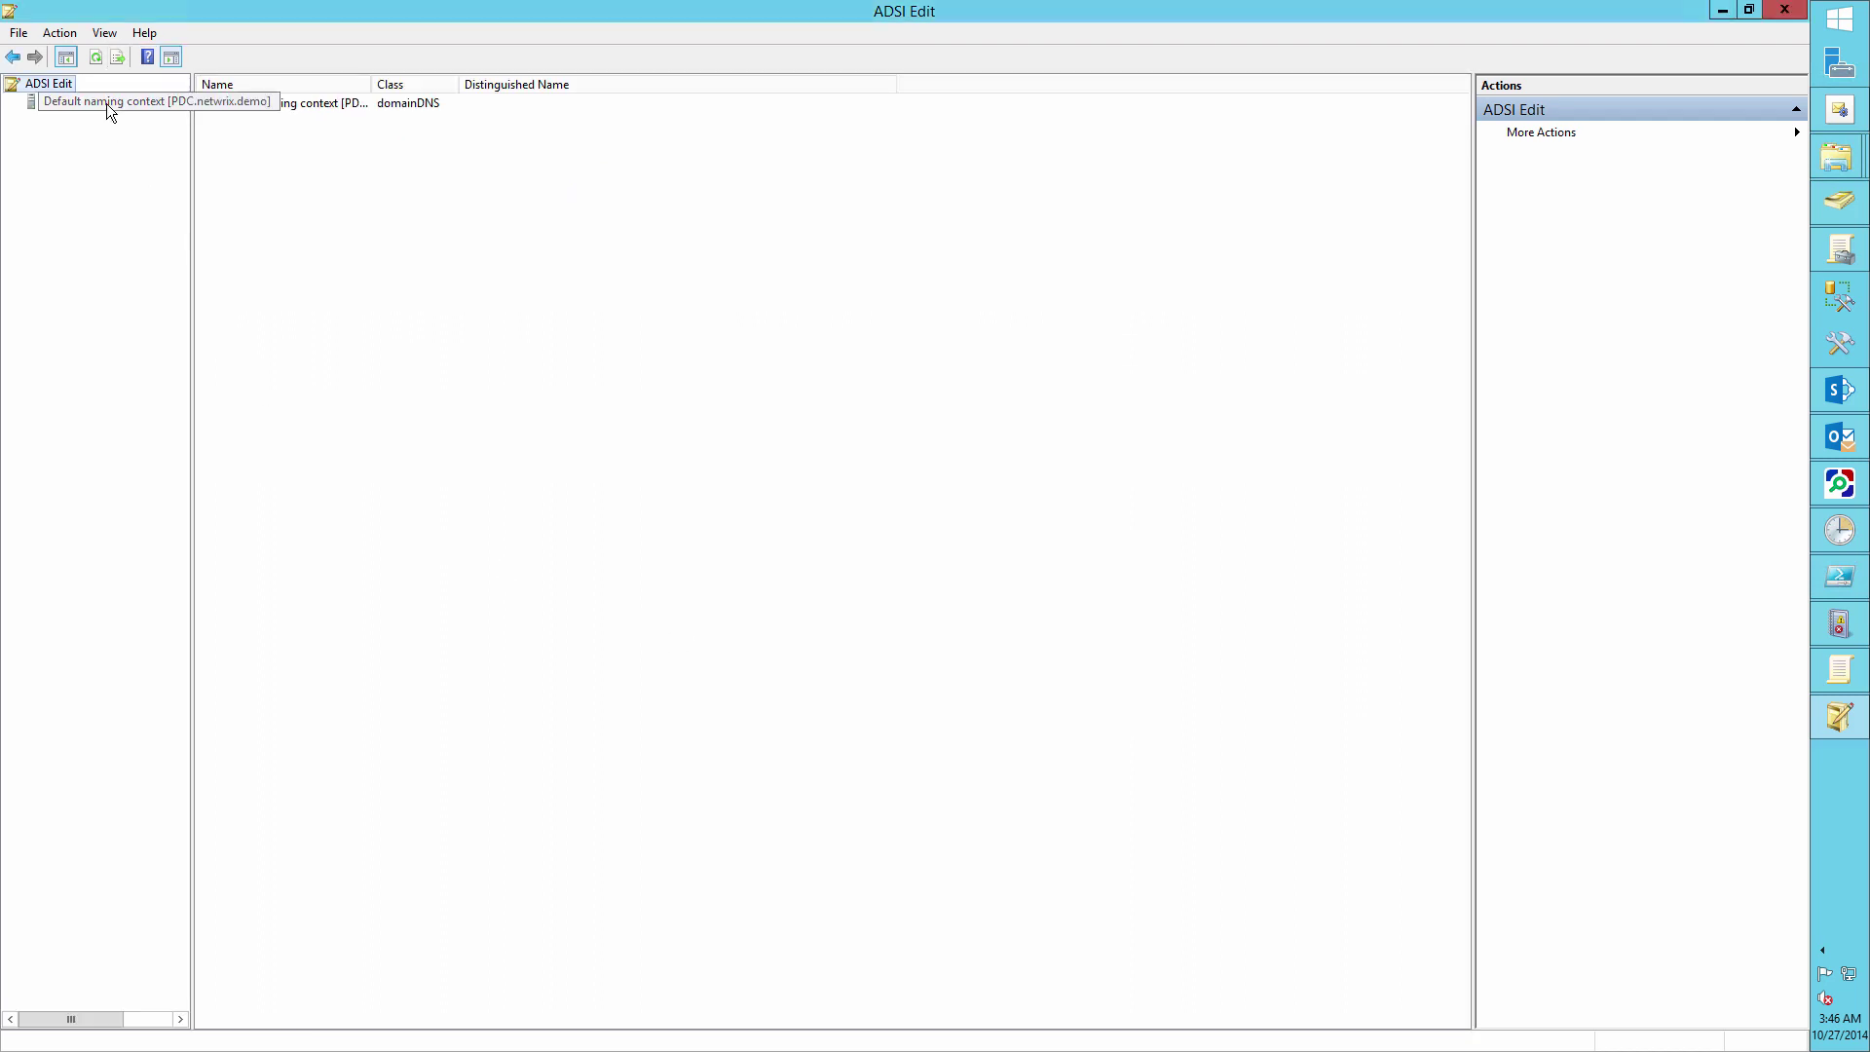
double_click(97, 102)
left_click(103, 121)
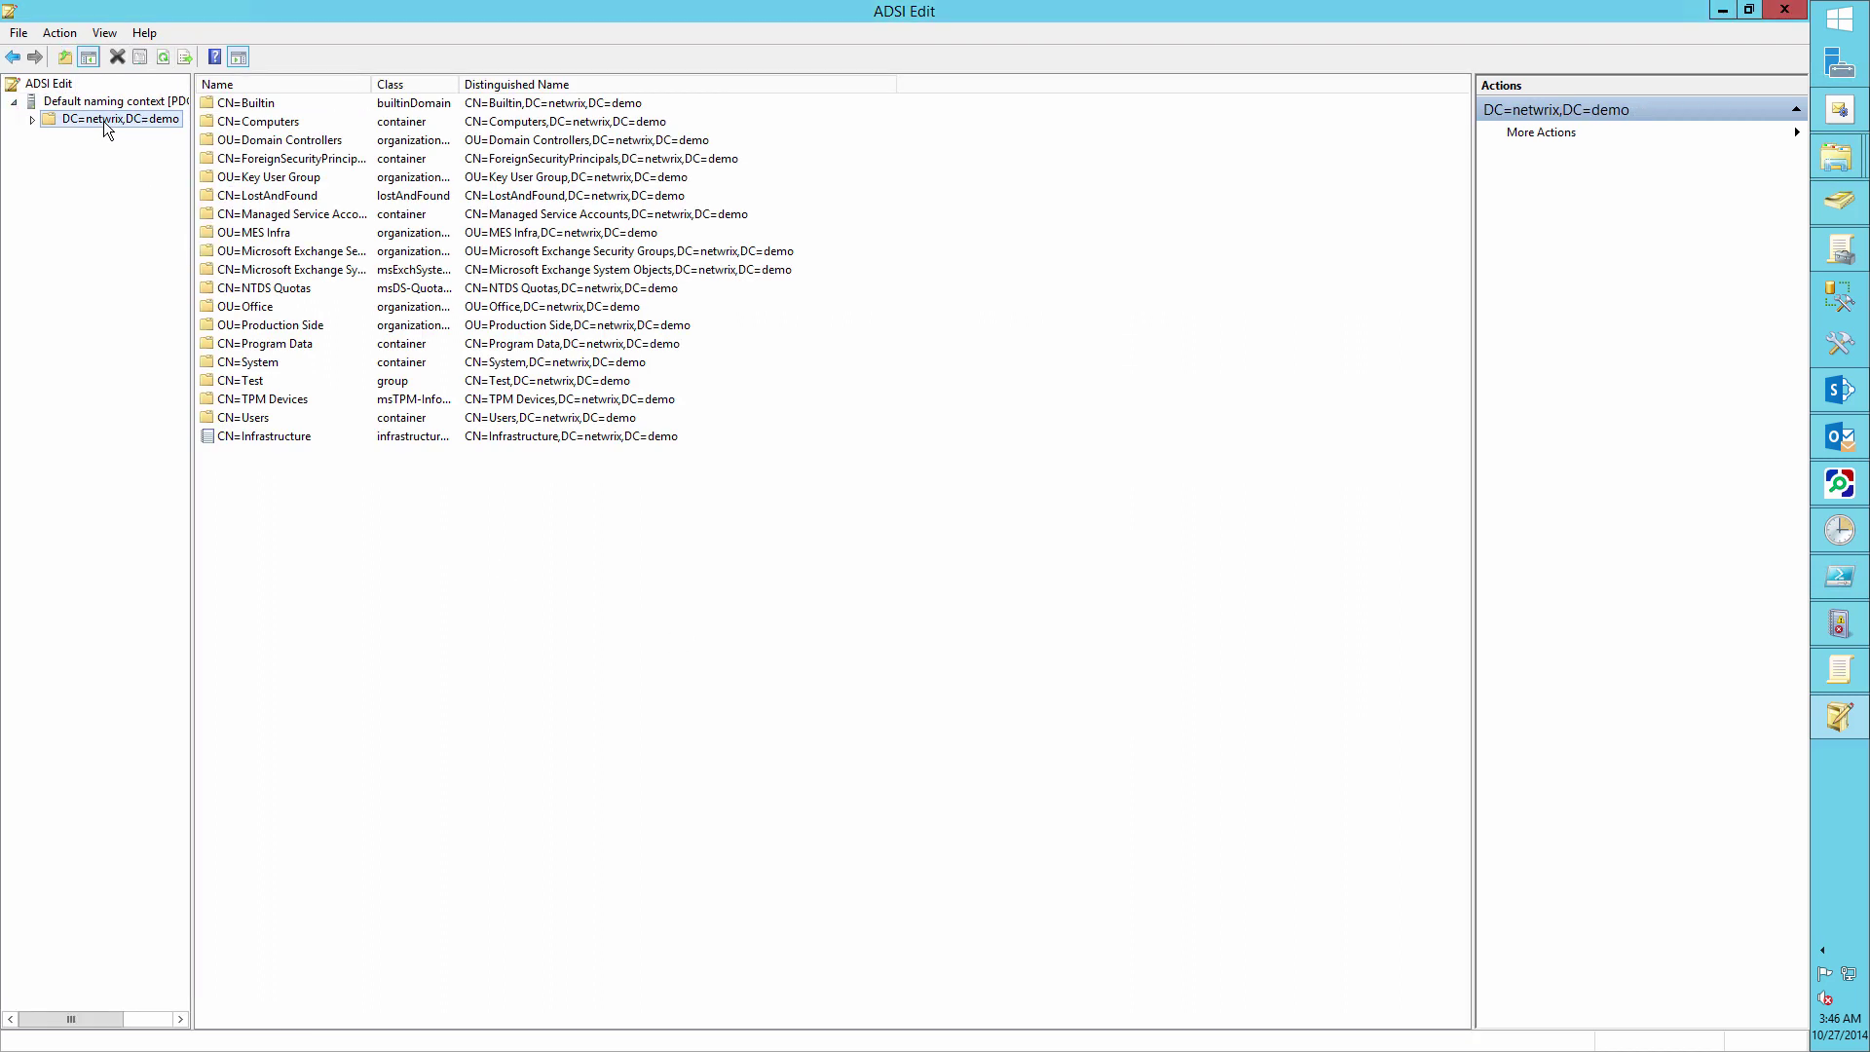
right_click(103, 126)
left_click(137, 226)
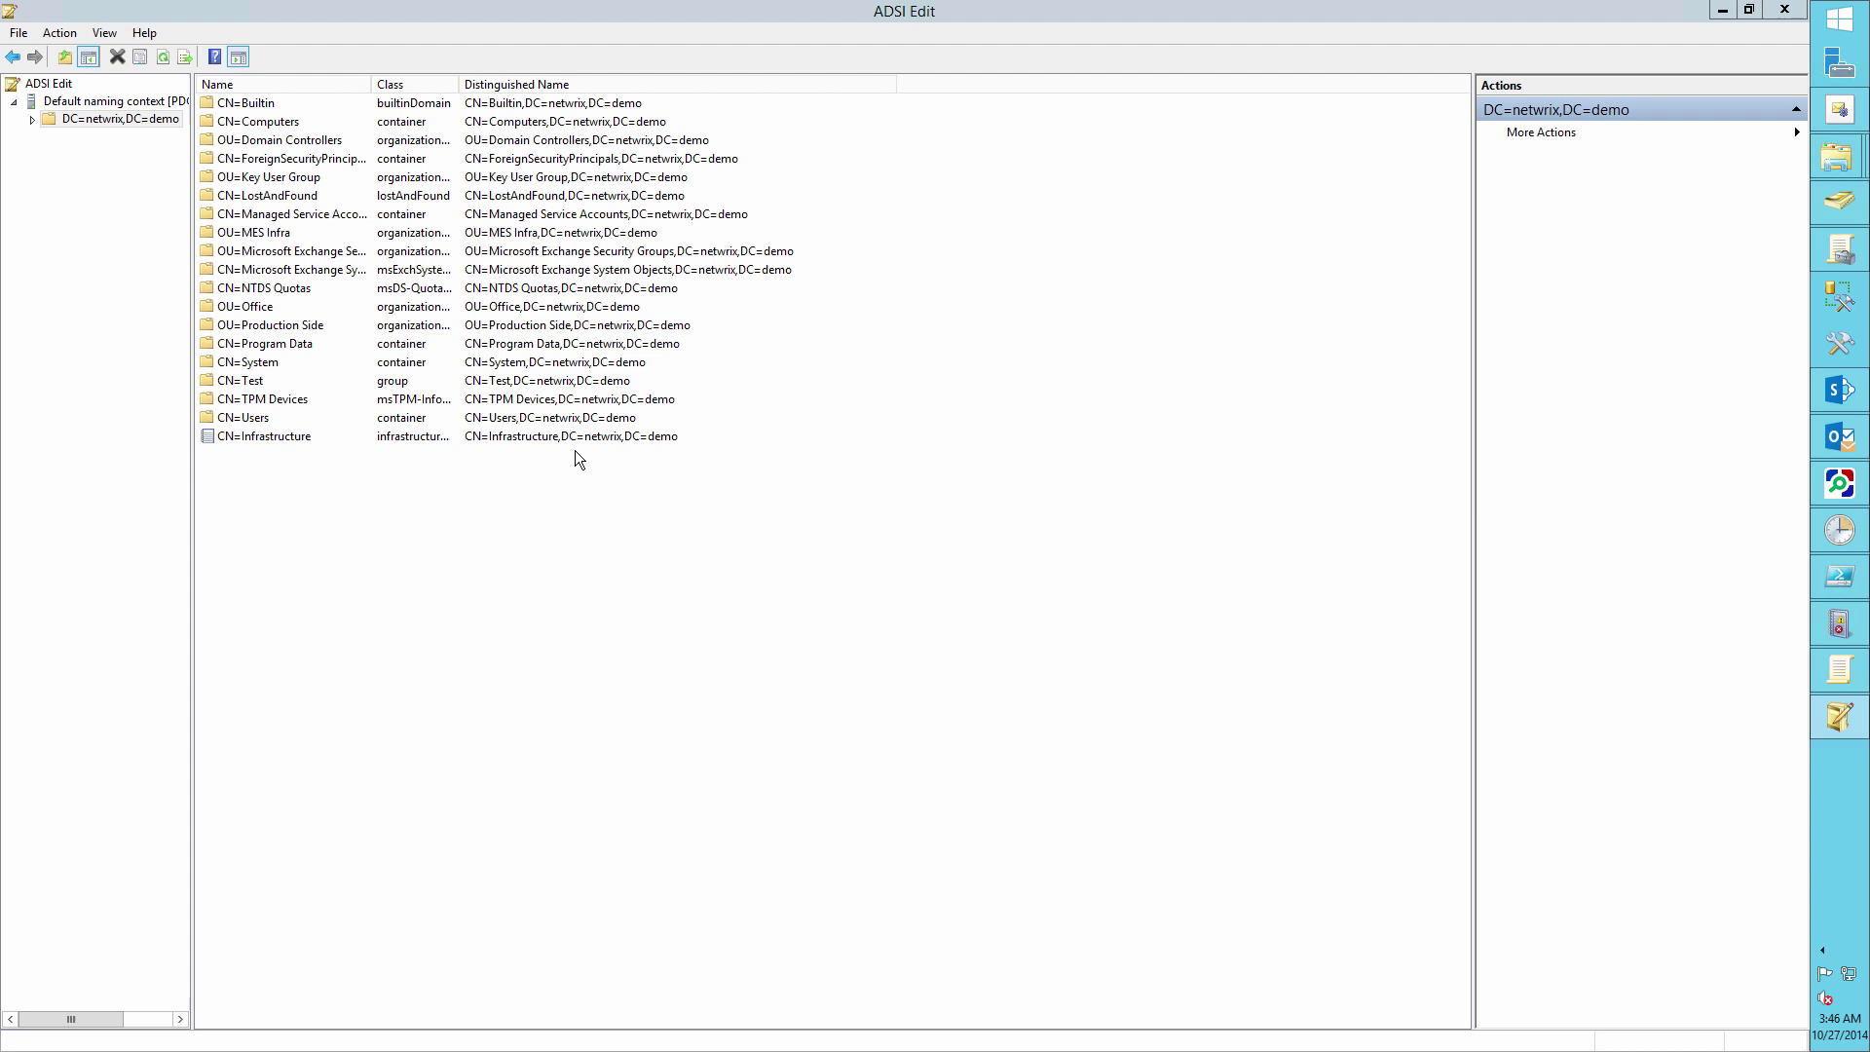
Add a new auditing entry on the netwrix domain with Everyone as the principal
left_click(821, 349)
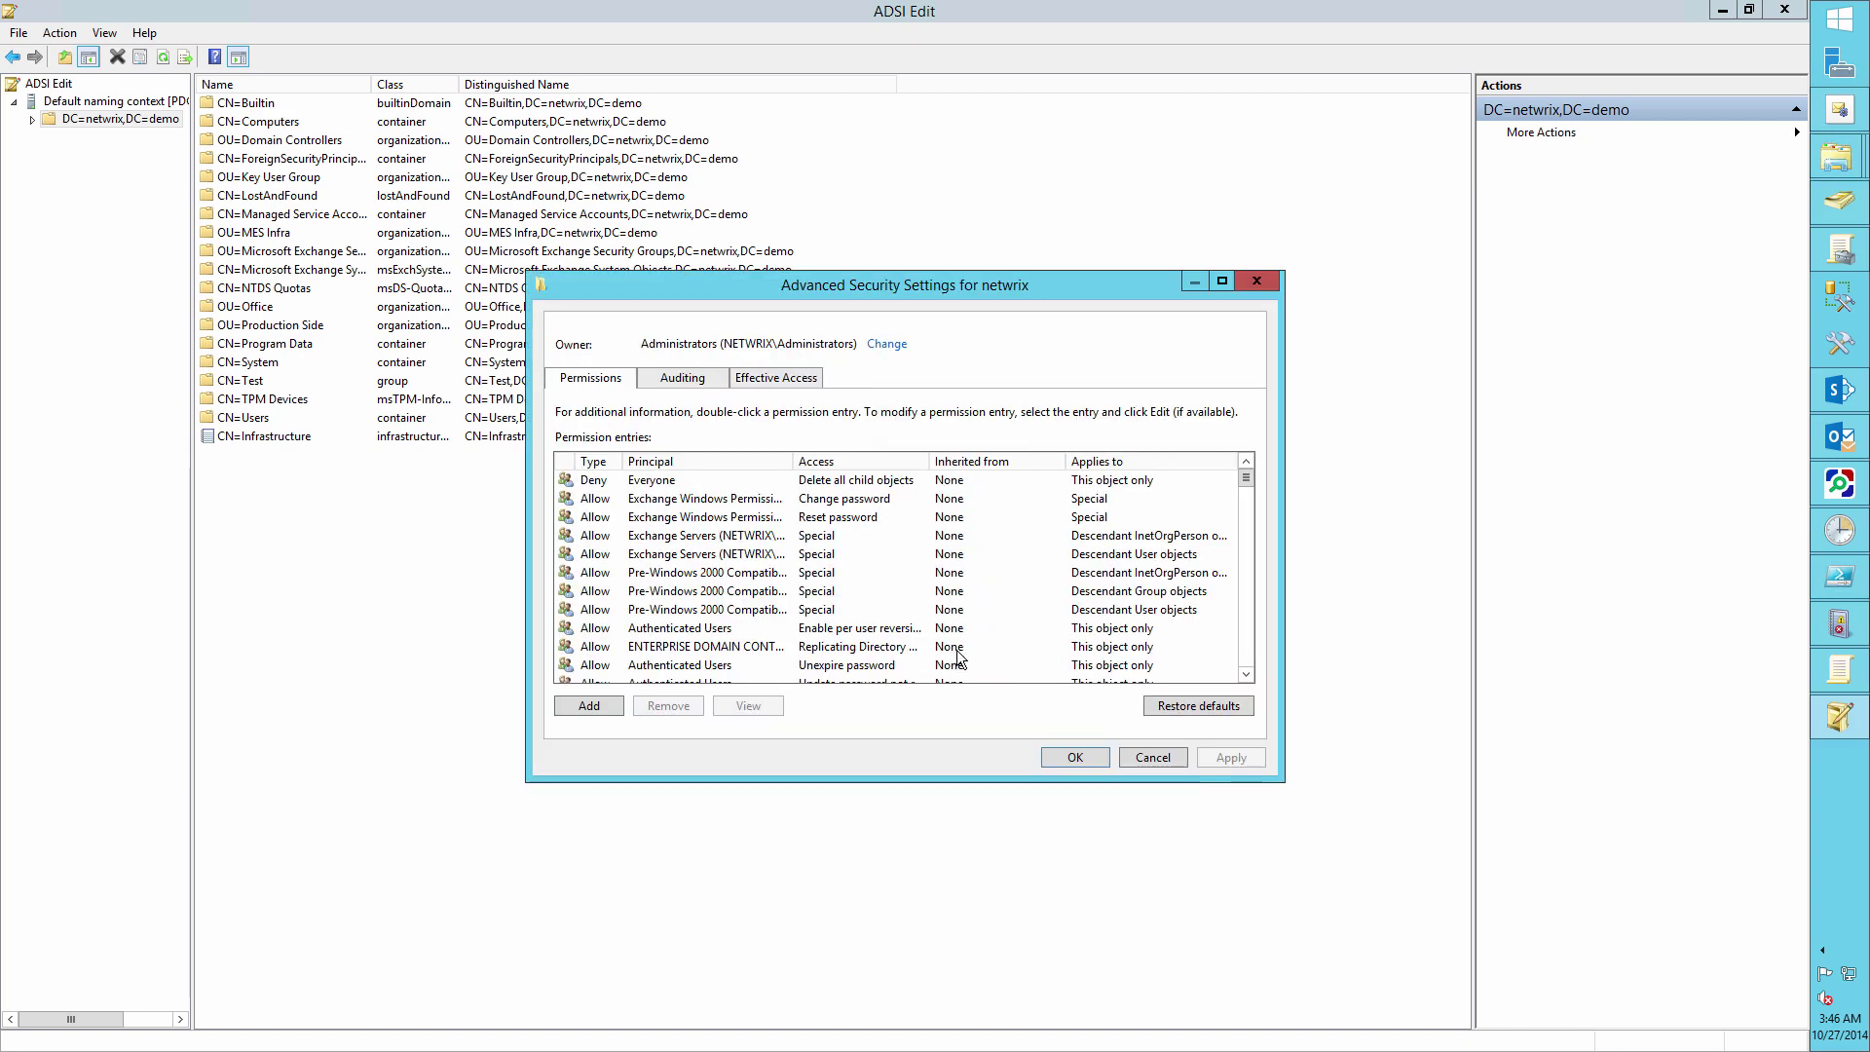
left_click(684, 378)
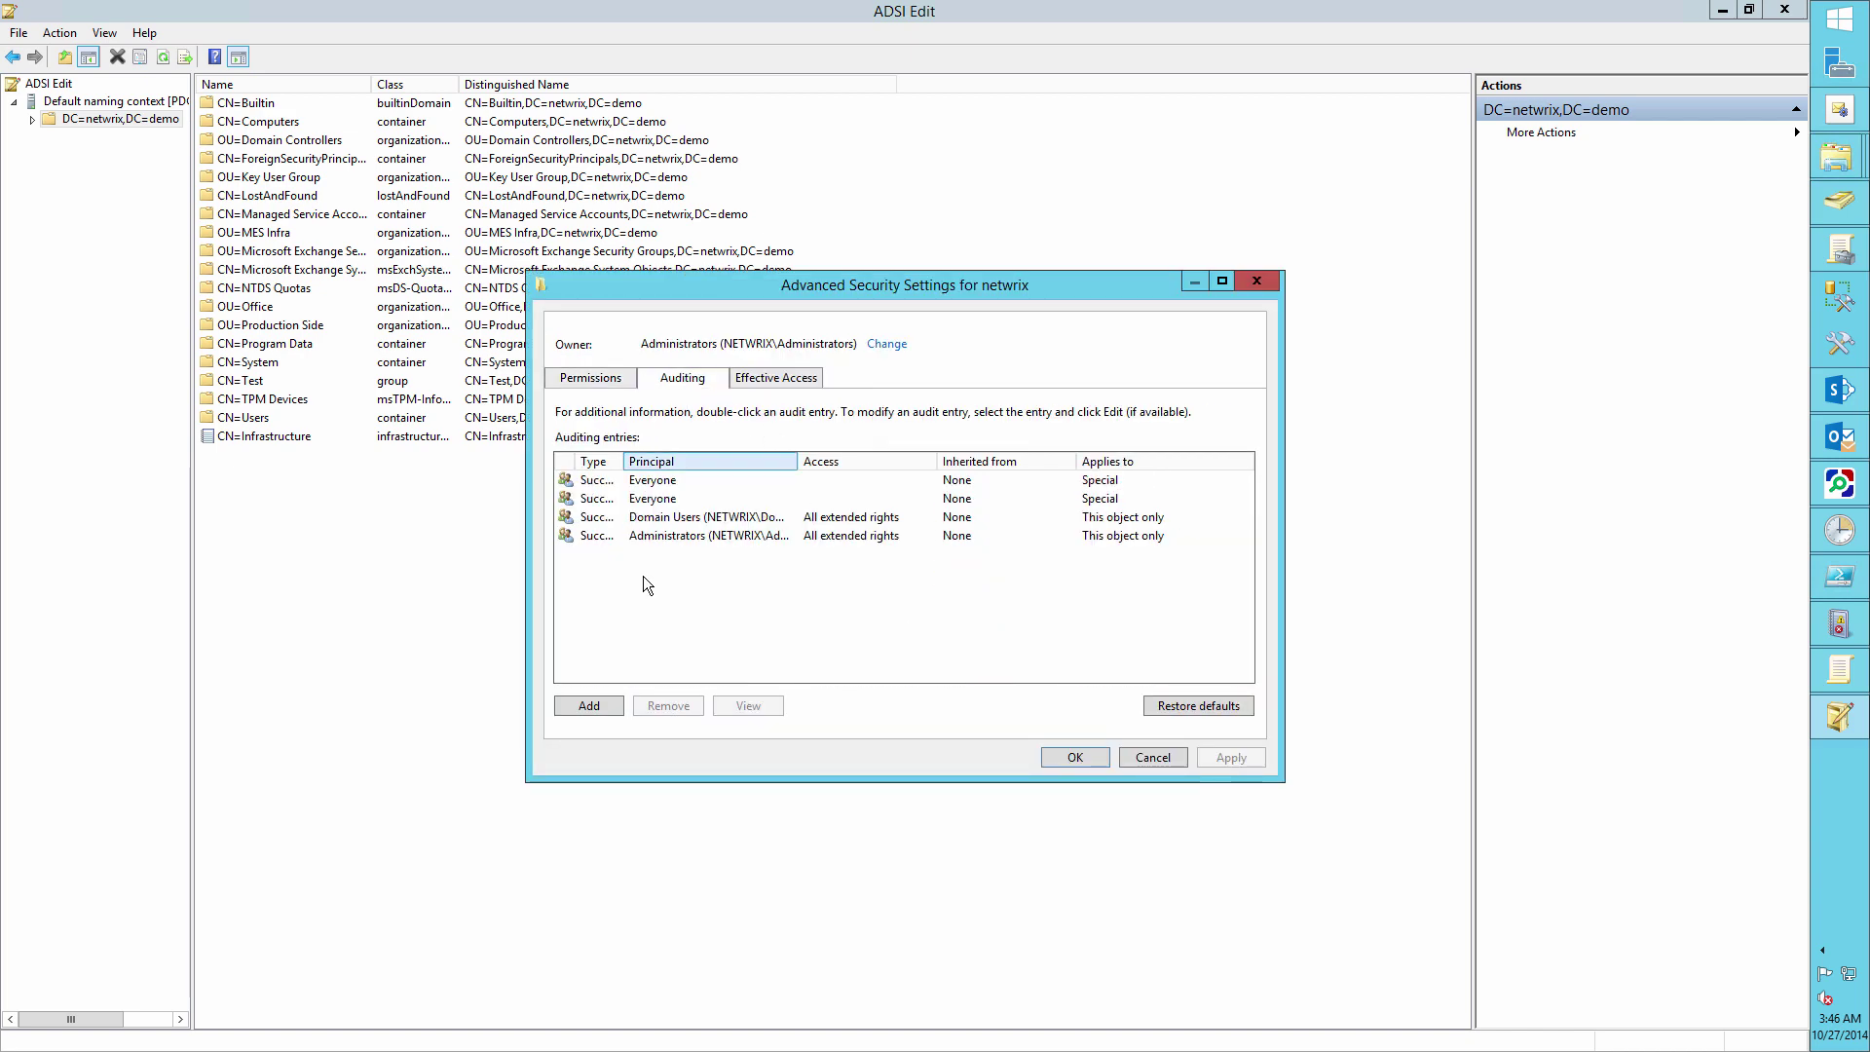
left_click(563, 712)
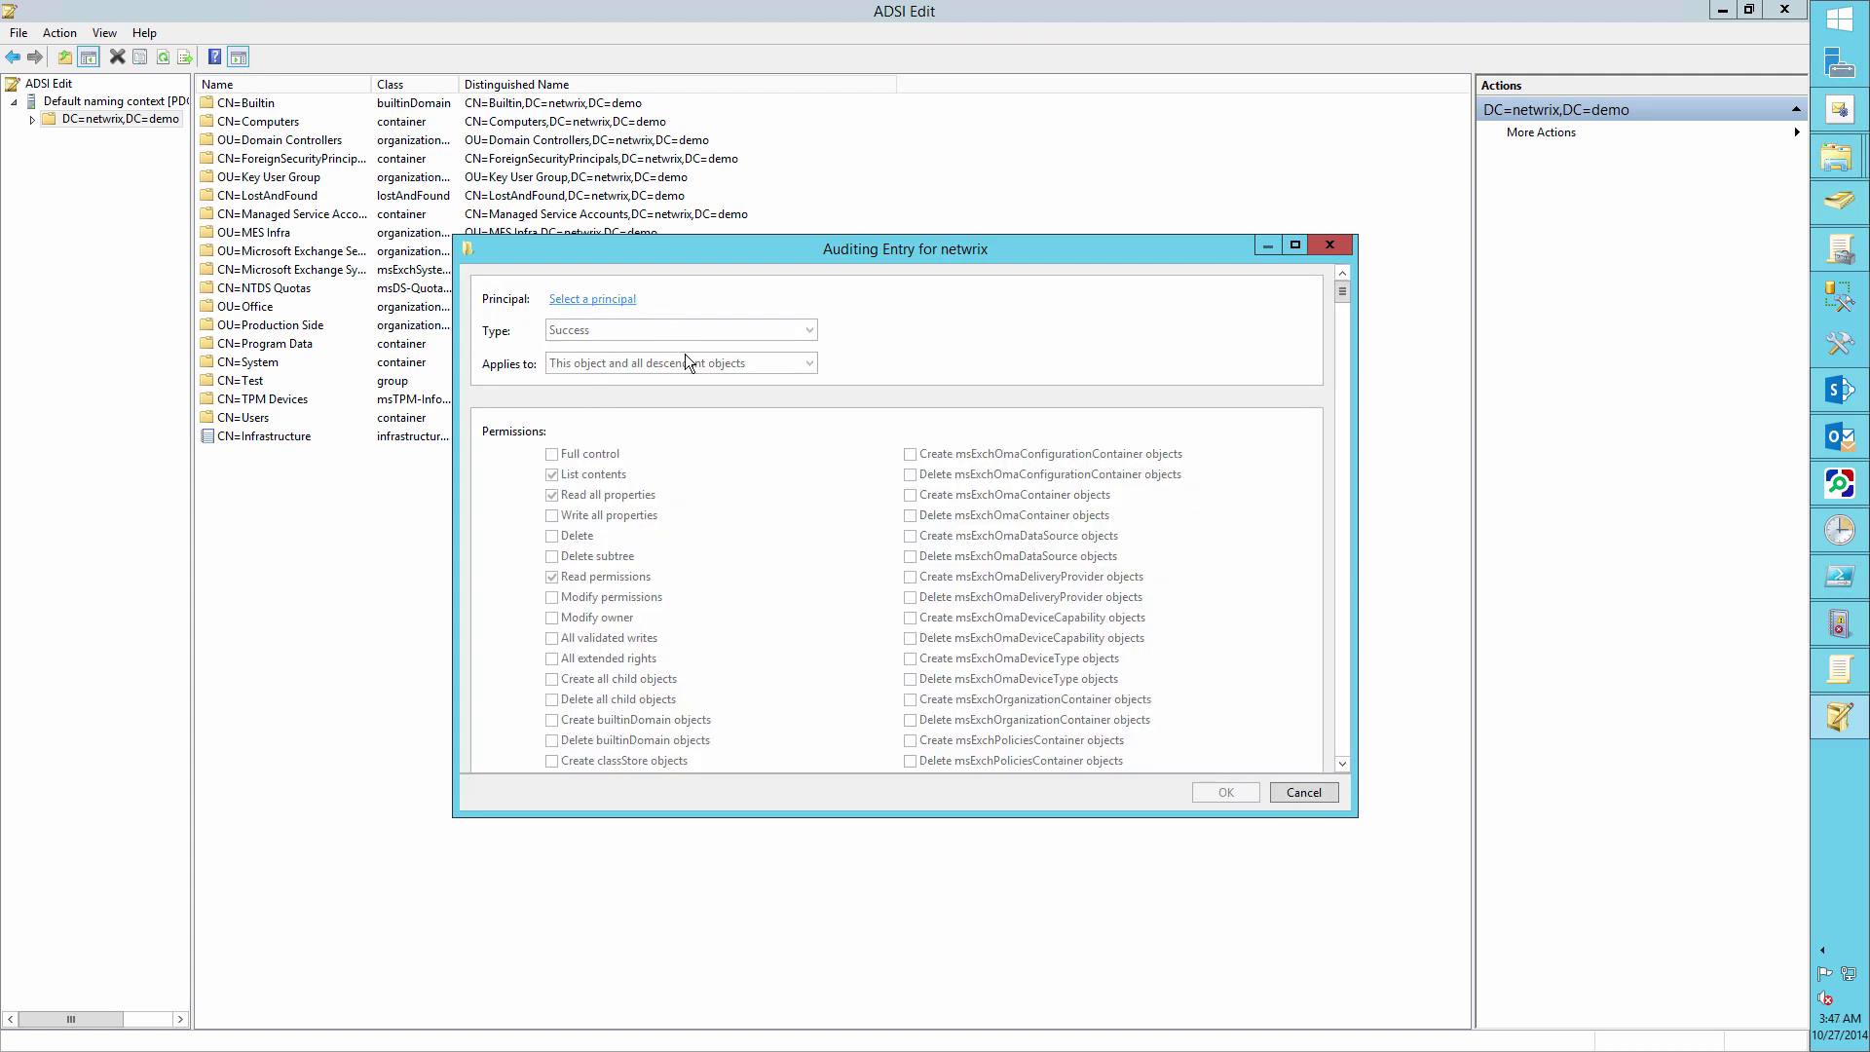
type("every")
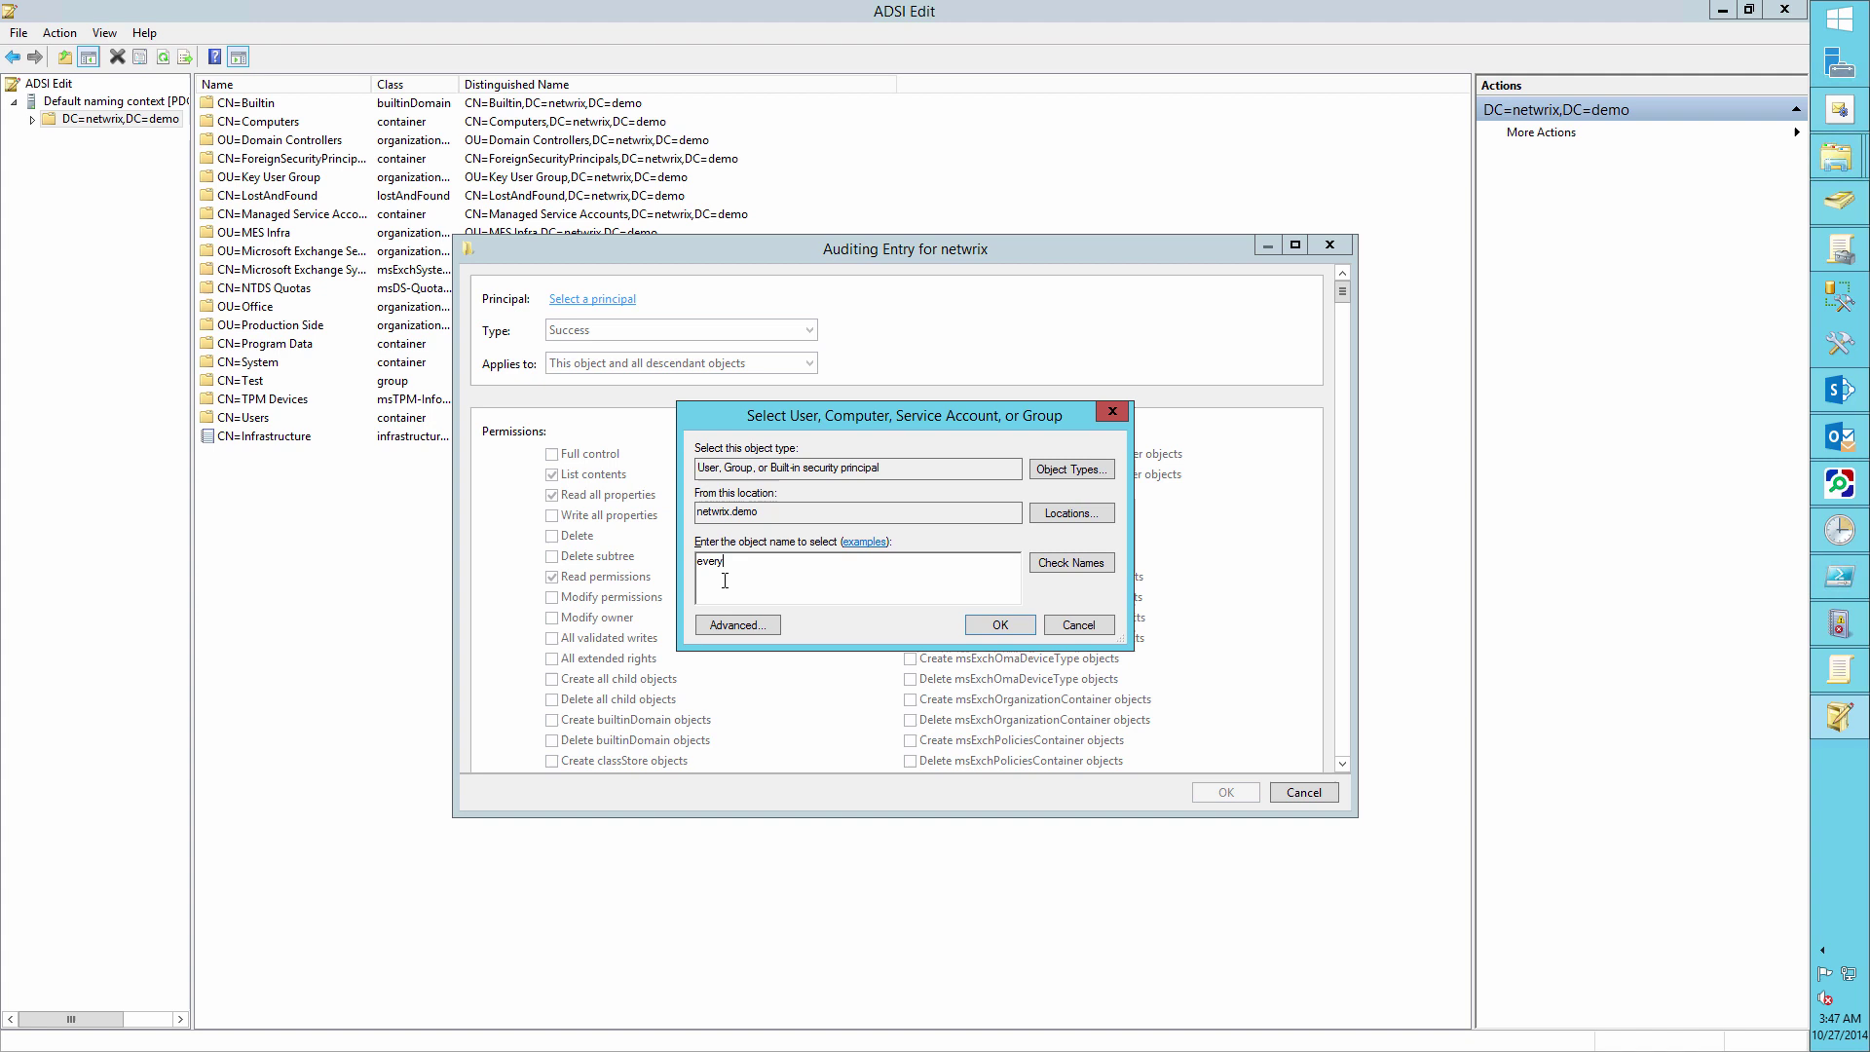
left_click(1067, 570)
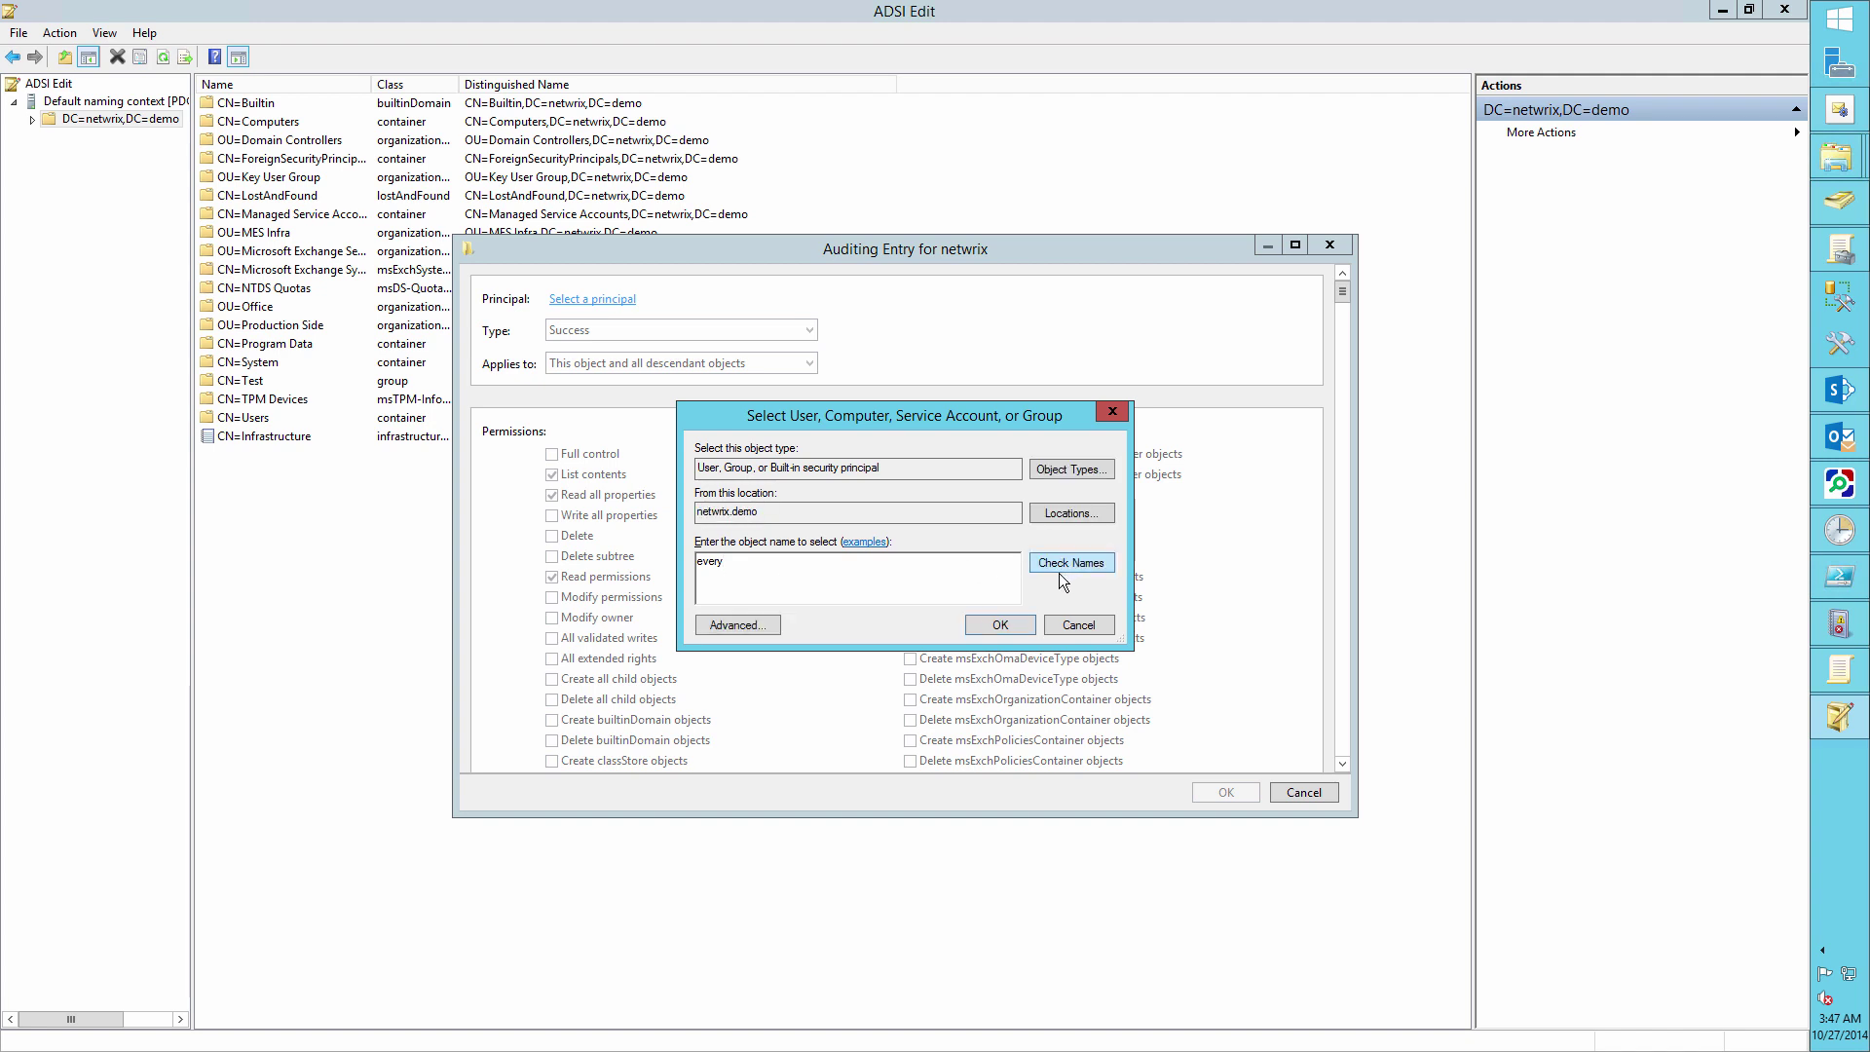
left_click(997, 624)
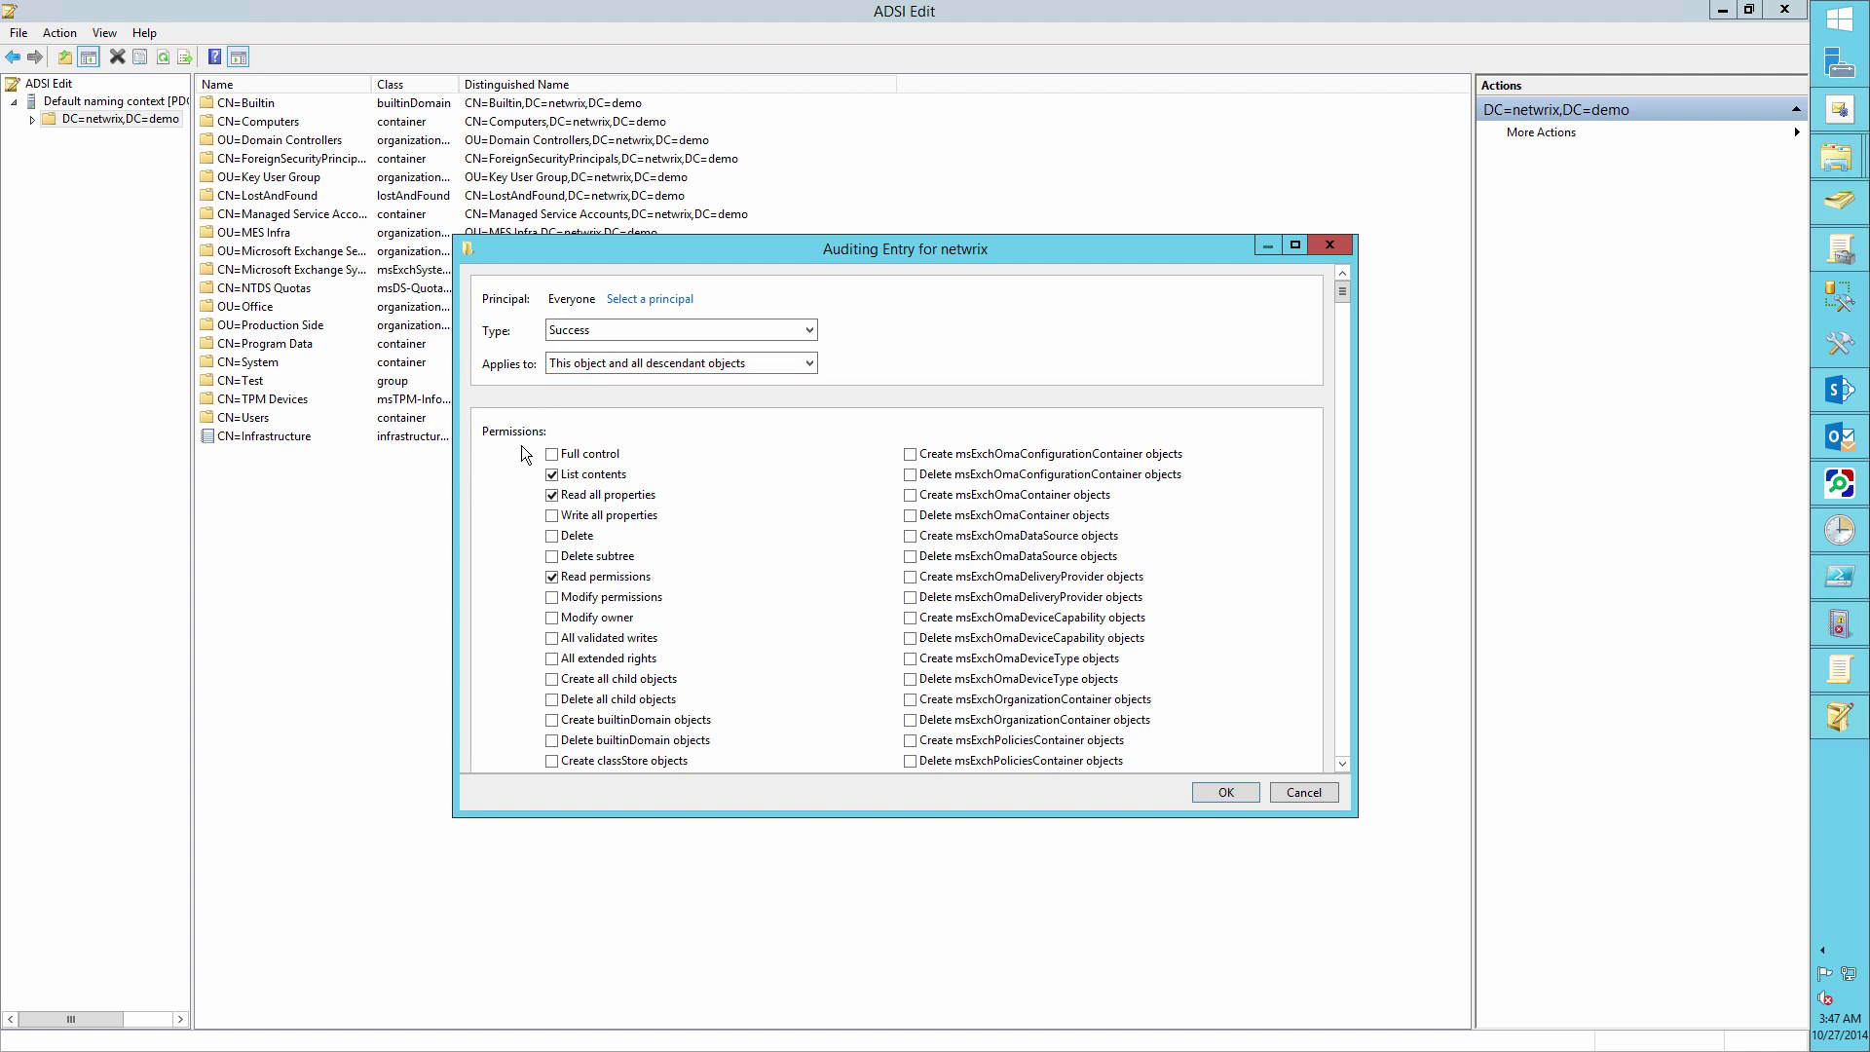
Clear List contents, Read all properties and Read permissions, then save the Everyone entry
left_click(557, 457)
left_click(555, 476)
left_click(557, 499)
left_click(552, 578)
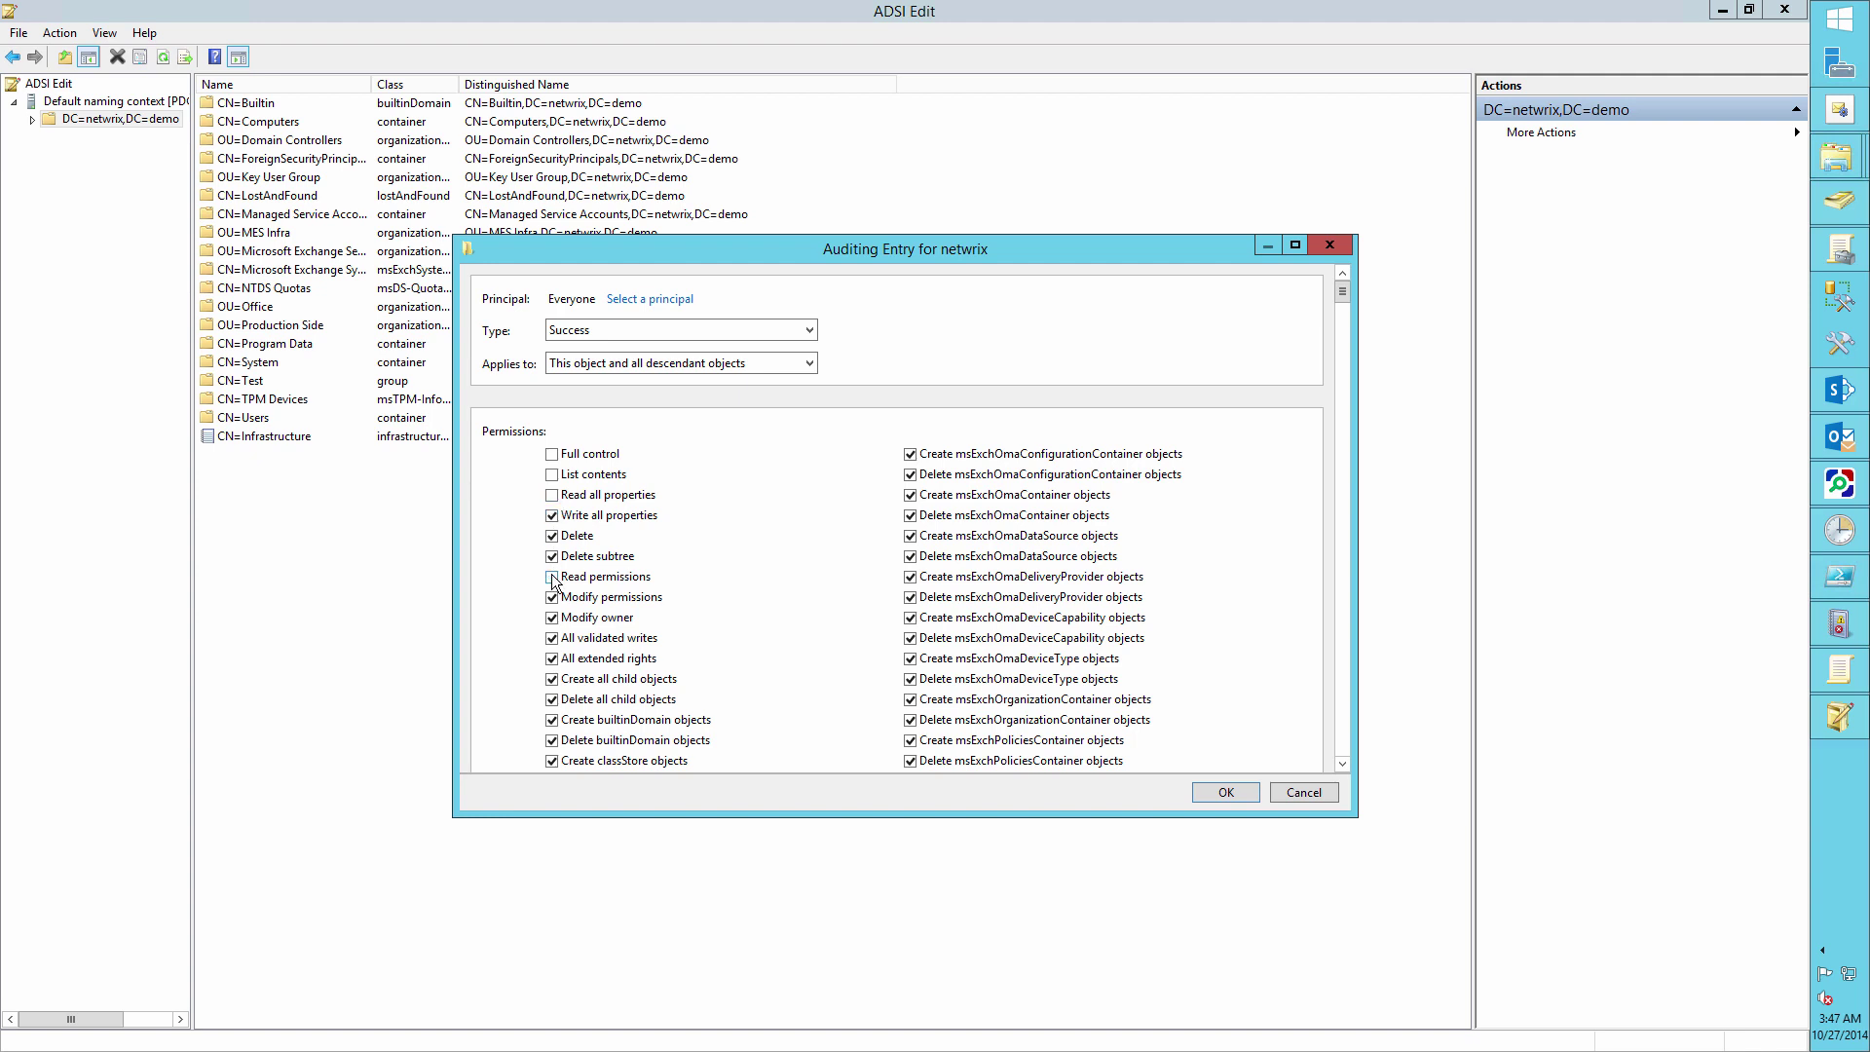
left_click(1242, 796)
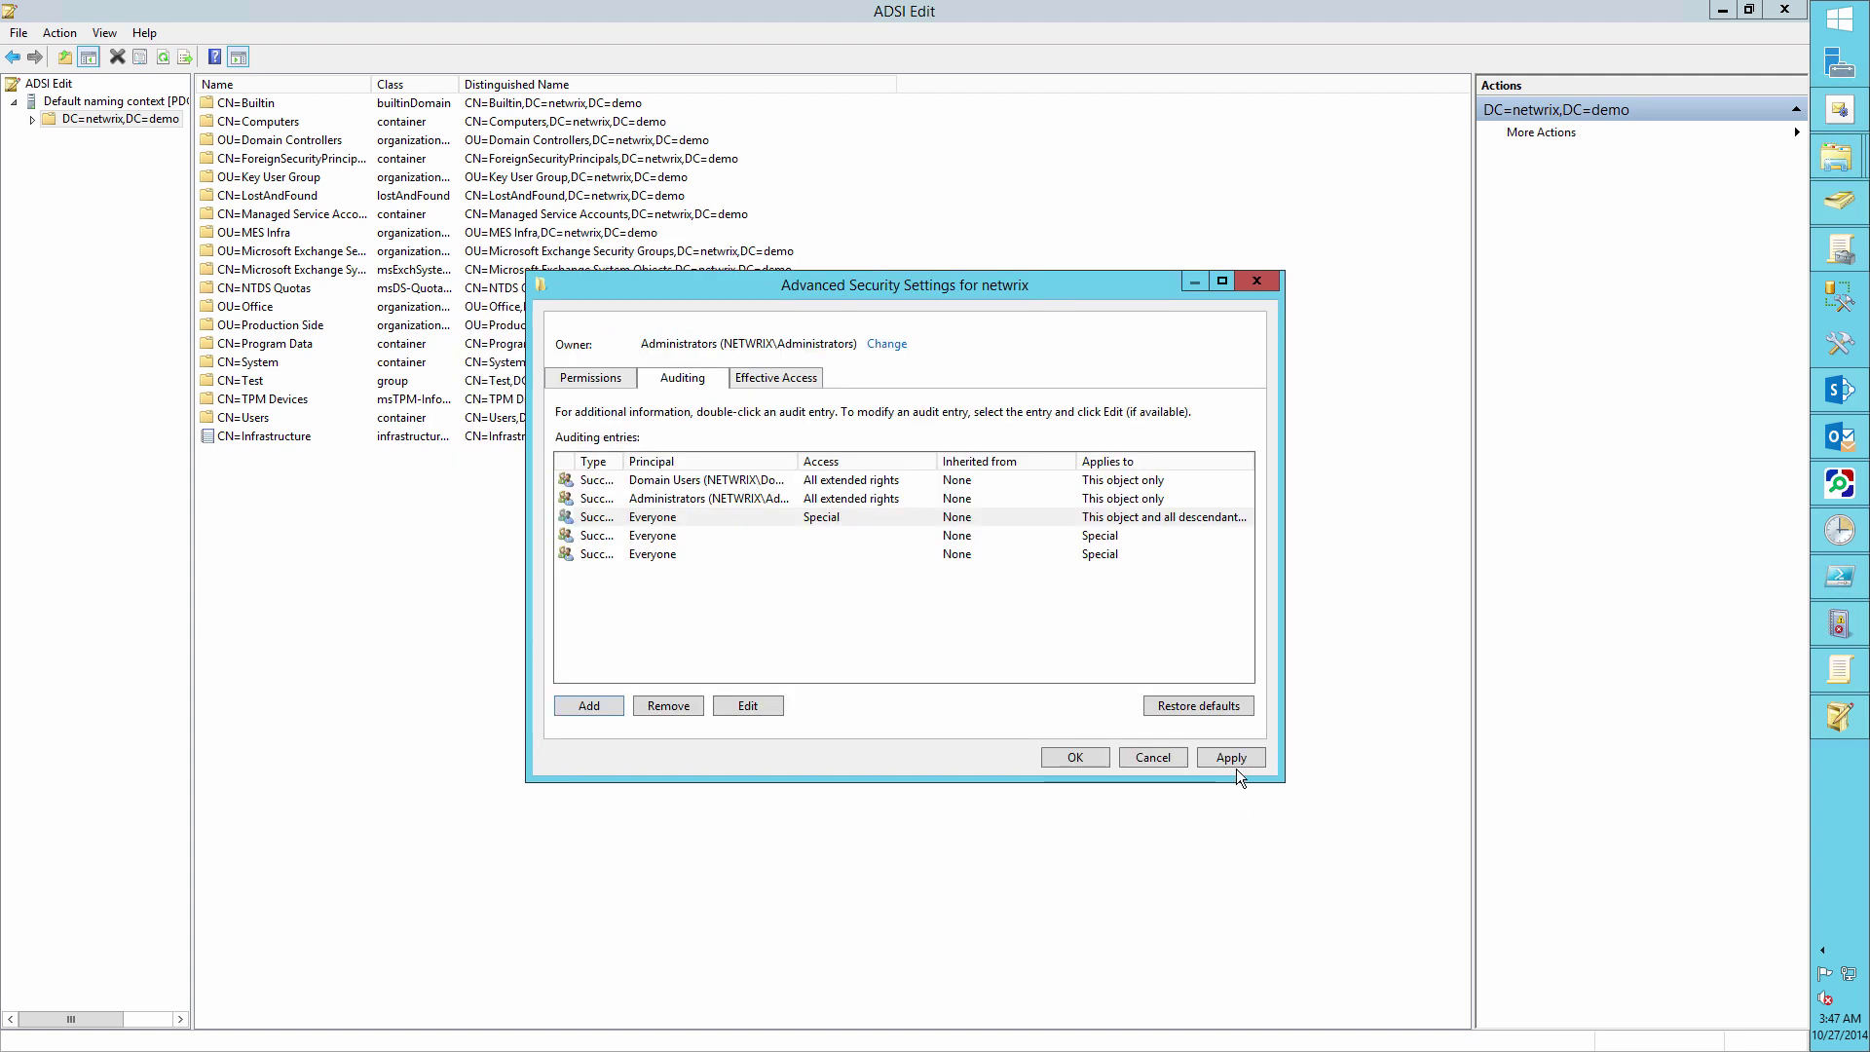
Apply the auditing changes, close the domain properties, and exit ADSI Edit
left_click(1235, 760)
left_click(1076, 759)
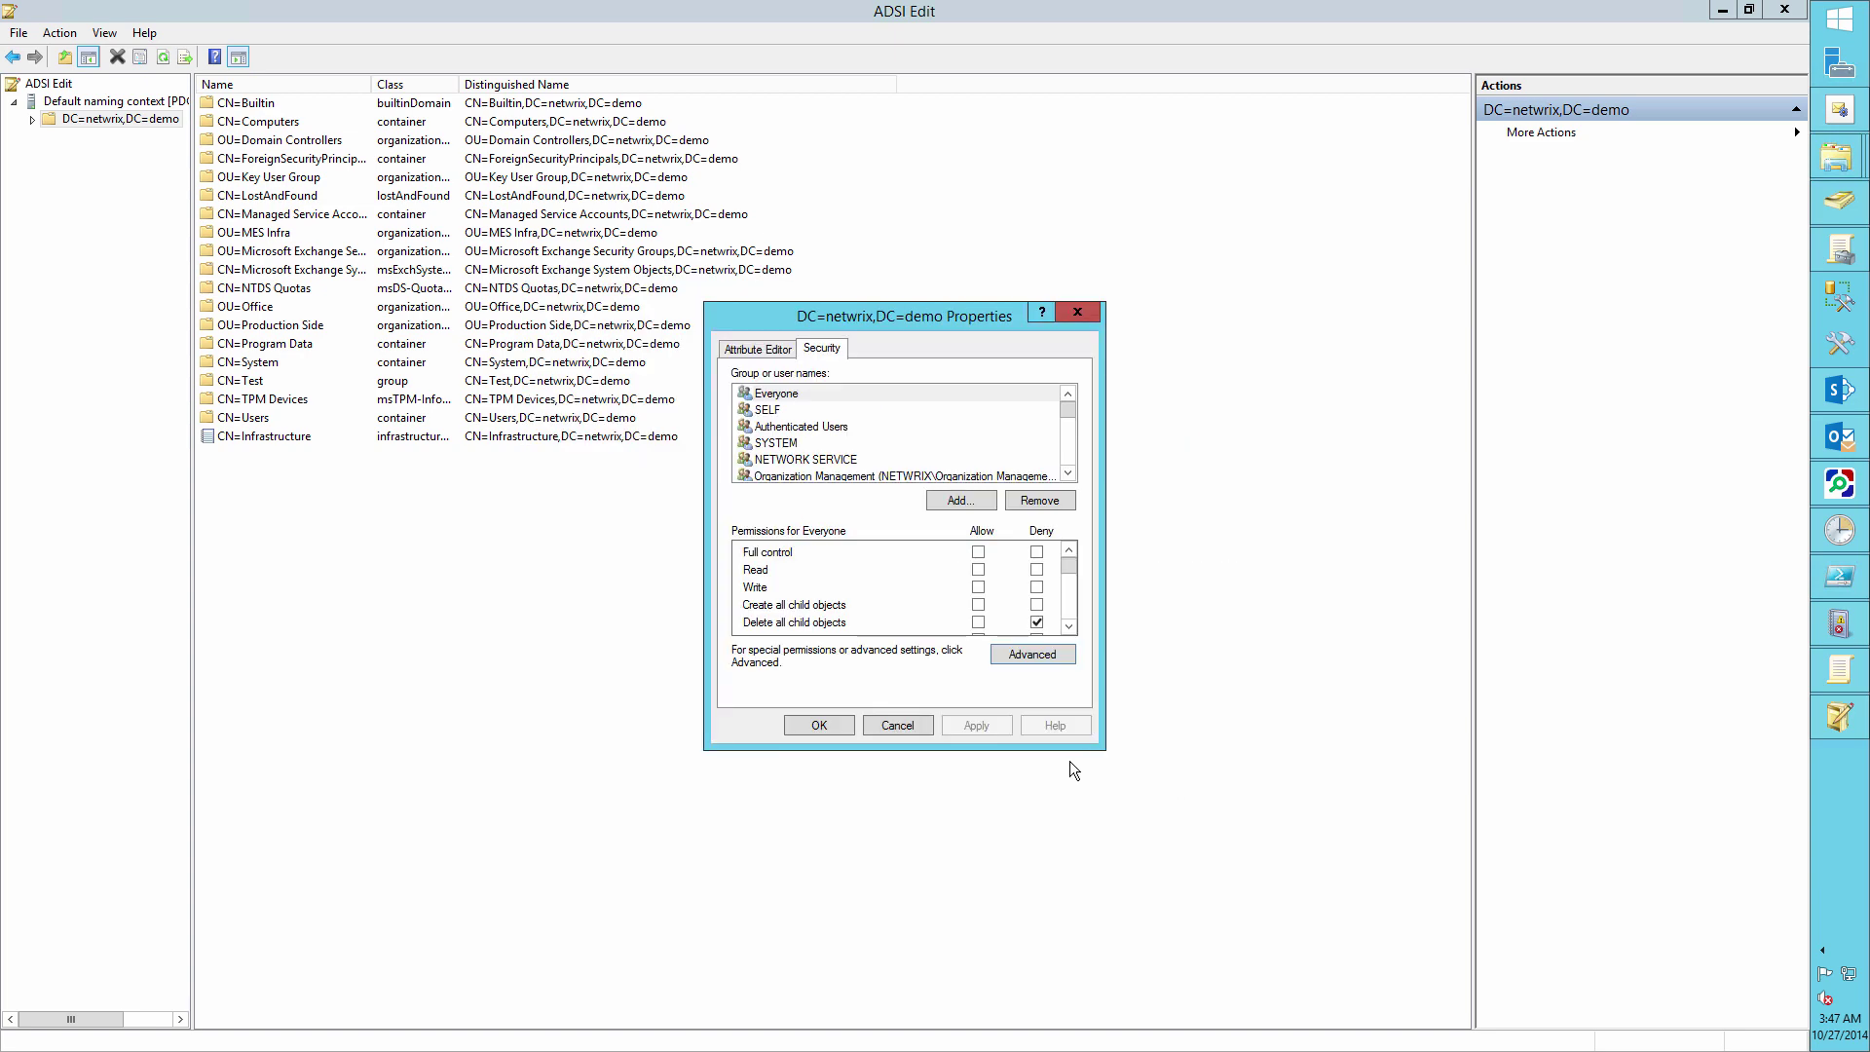
left_click(831, 722)
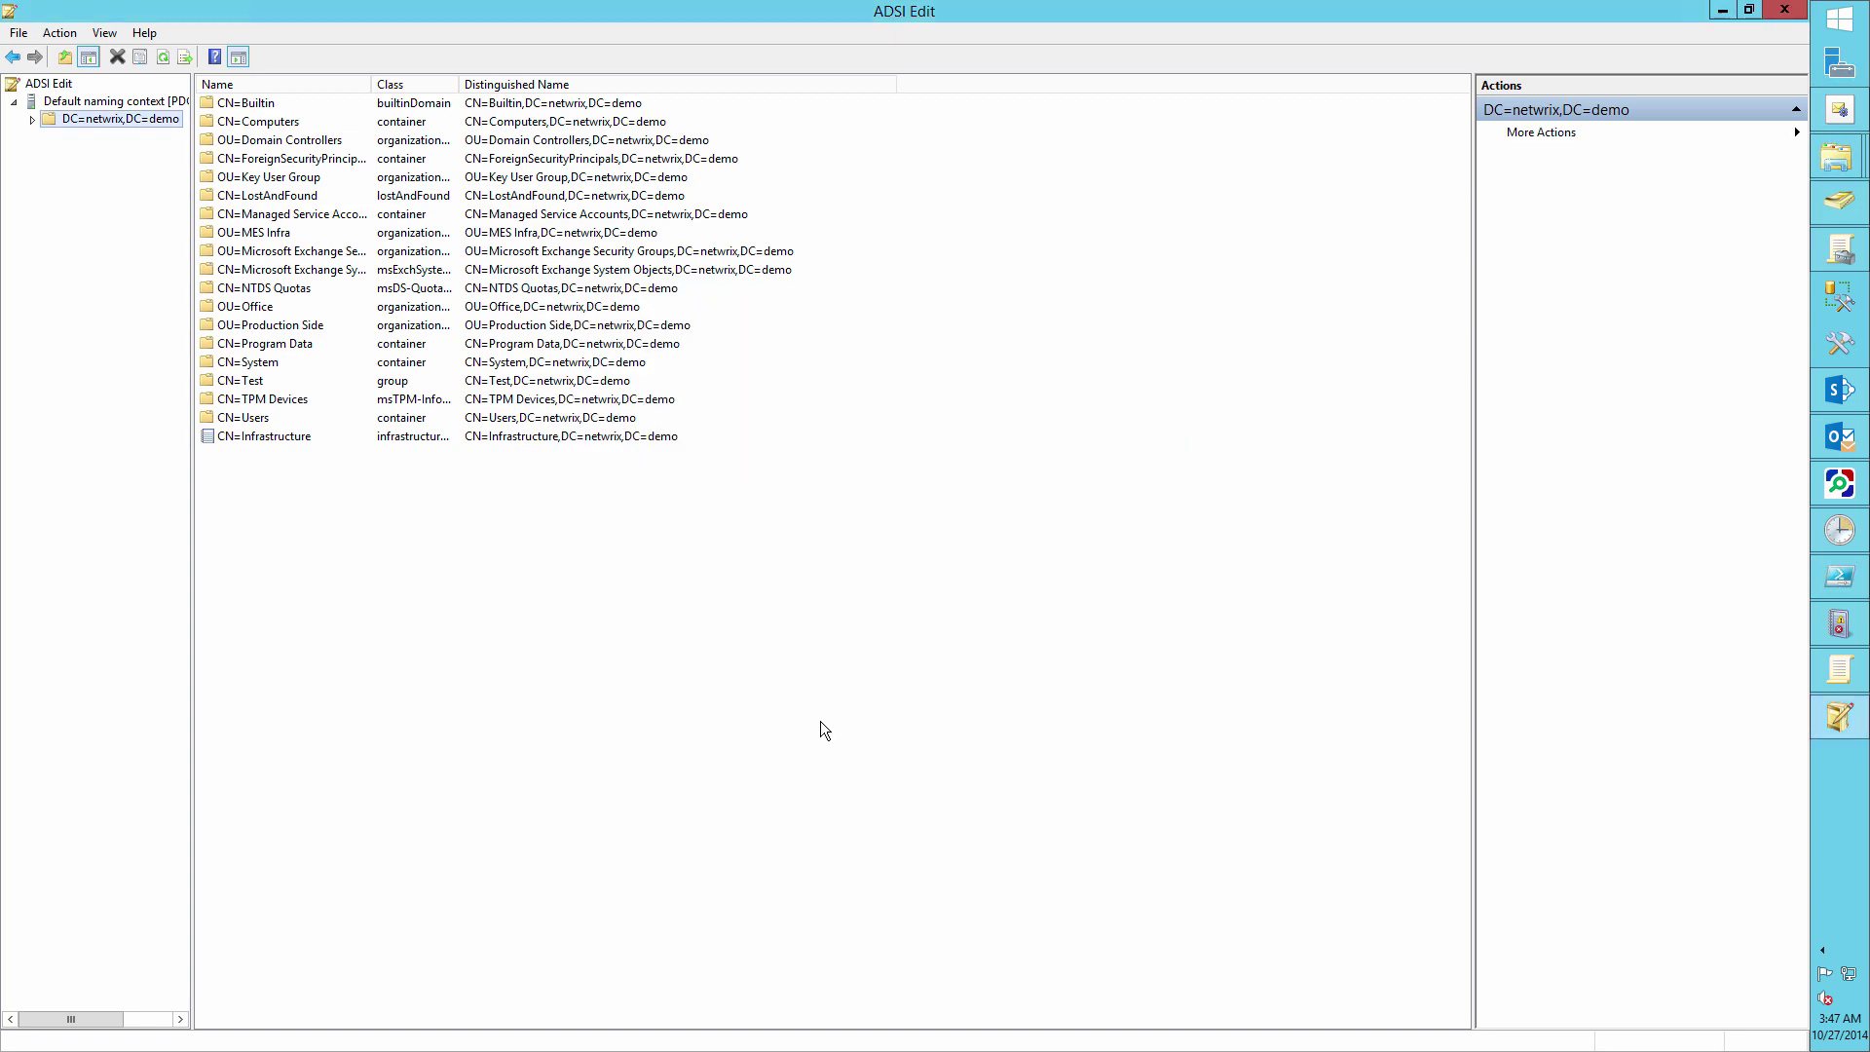
left_click(1785, 10)
Close the policy editor and Group Policy Management, then open Active Directory Users and Computers
left_click(1784, 11)
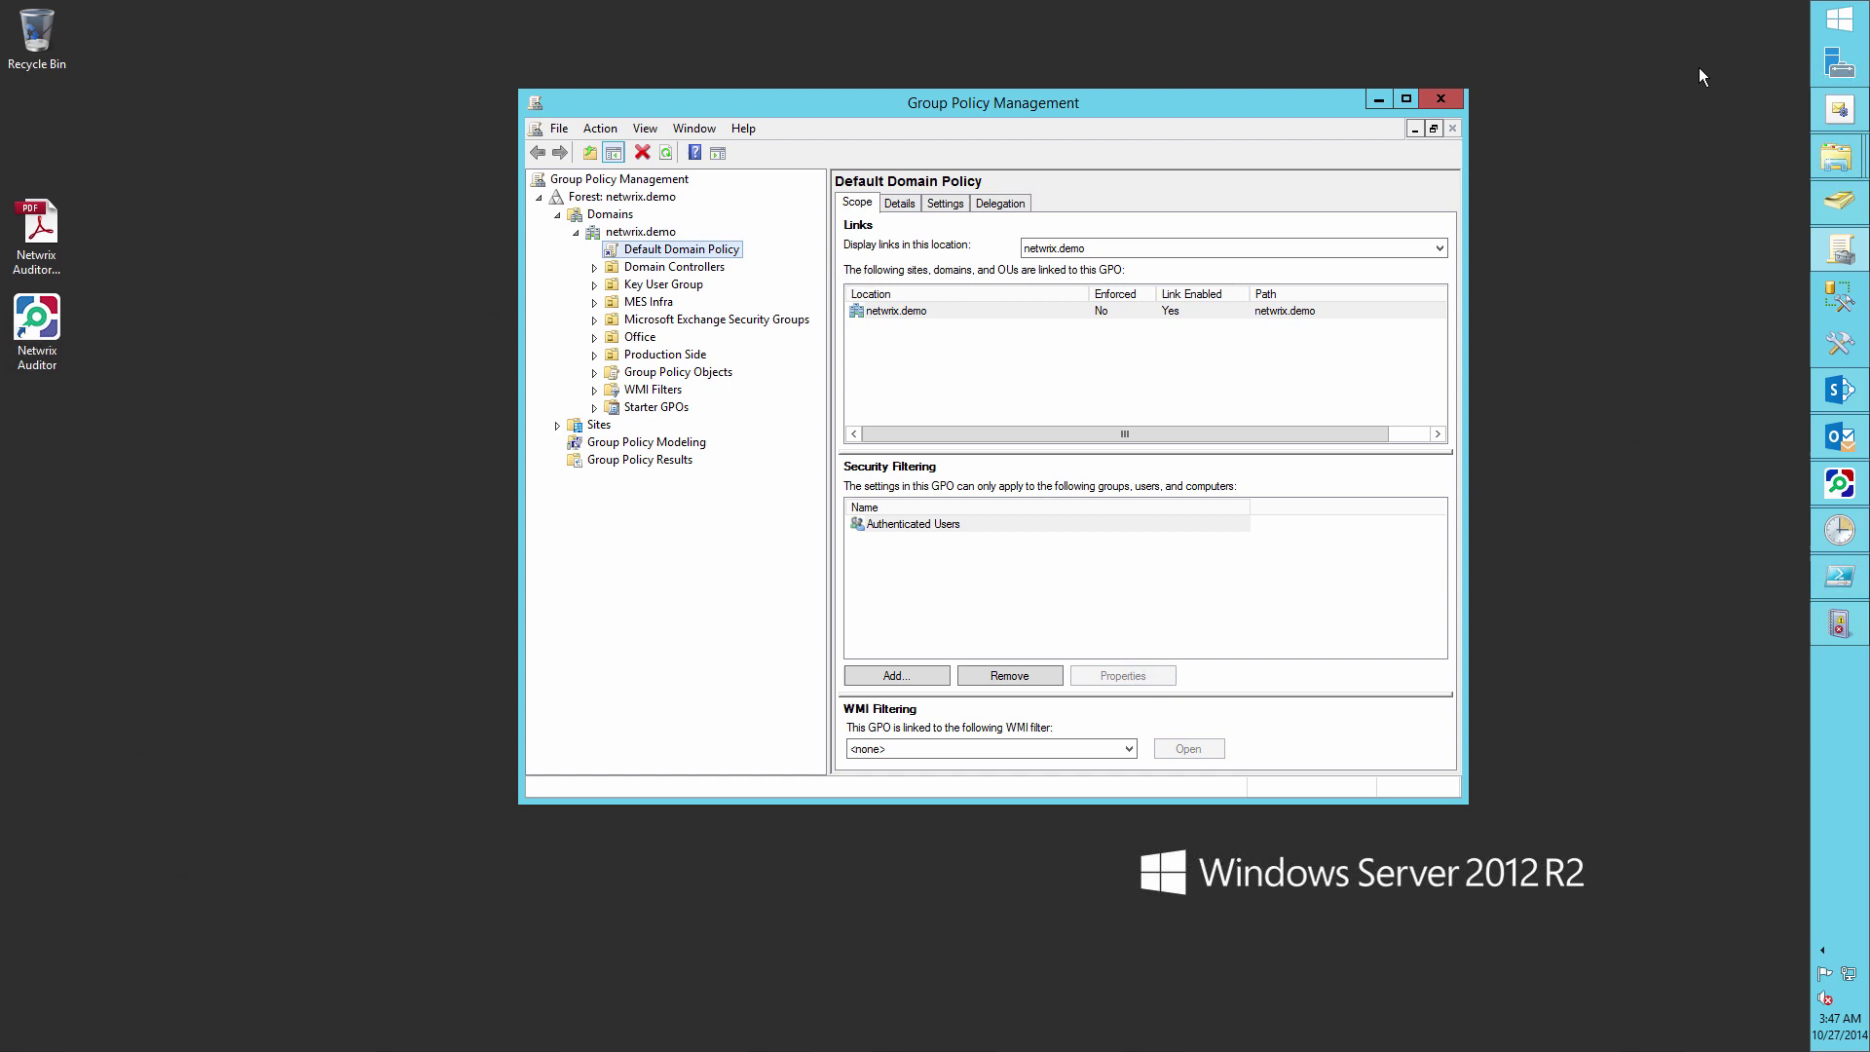
left_click(1442, 98)
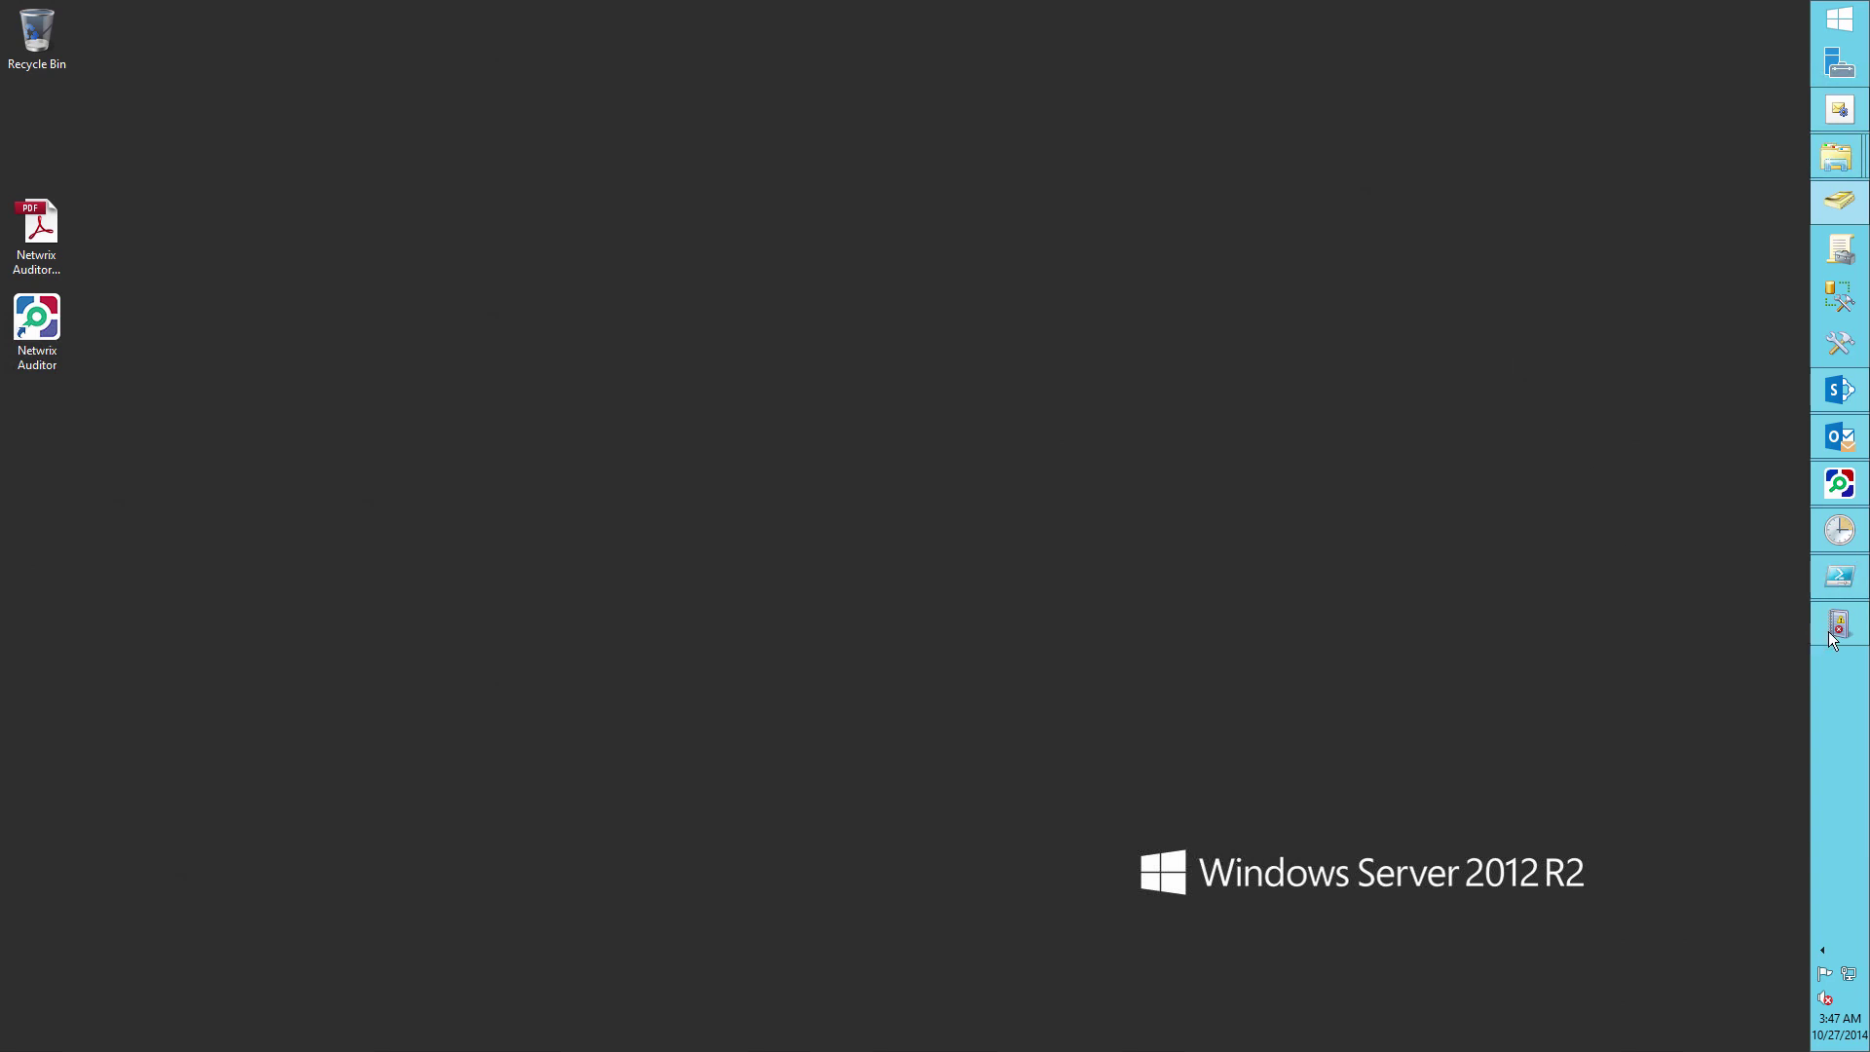
left_click(1841, 206)
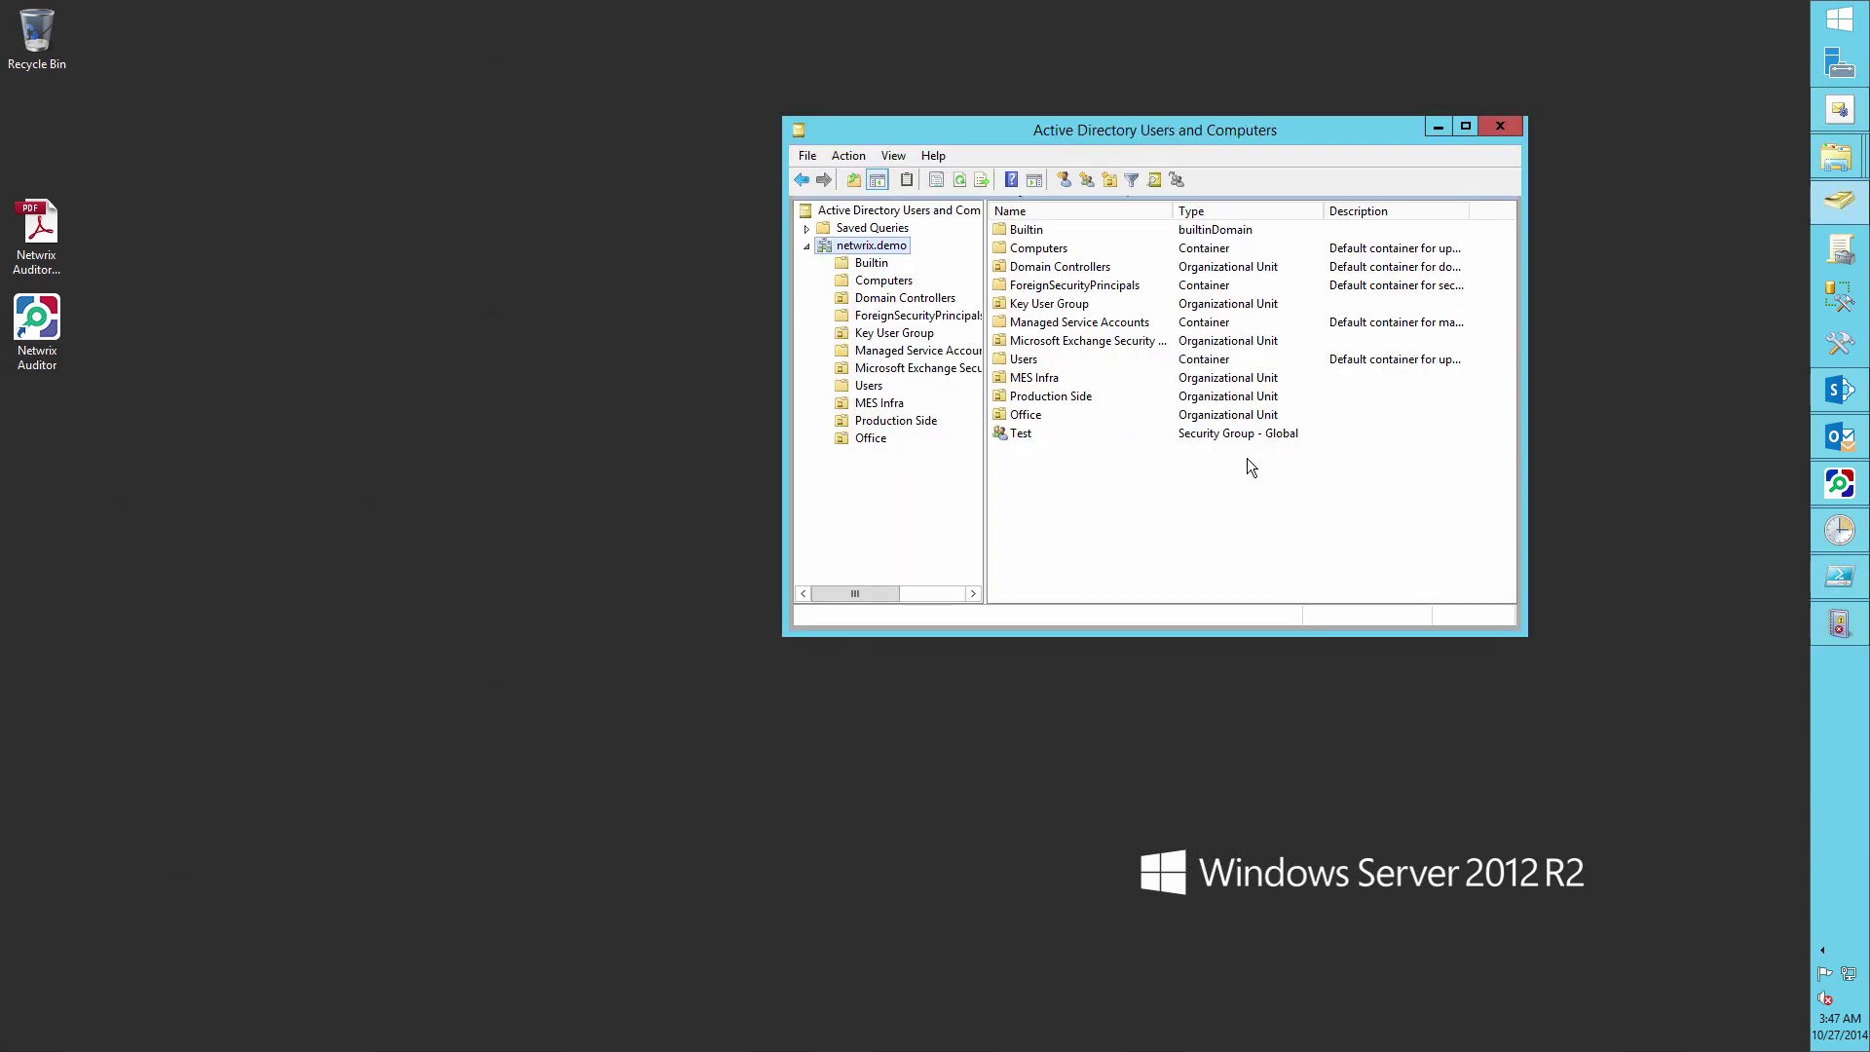
Rename the Manufacturing group in MES Infra to 'Assembly group'
left_click(886, 405)
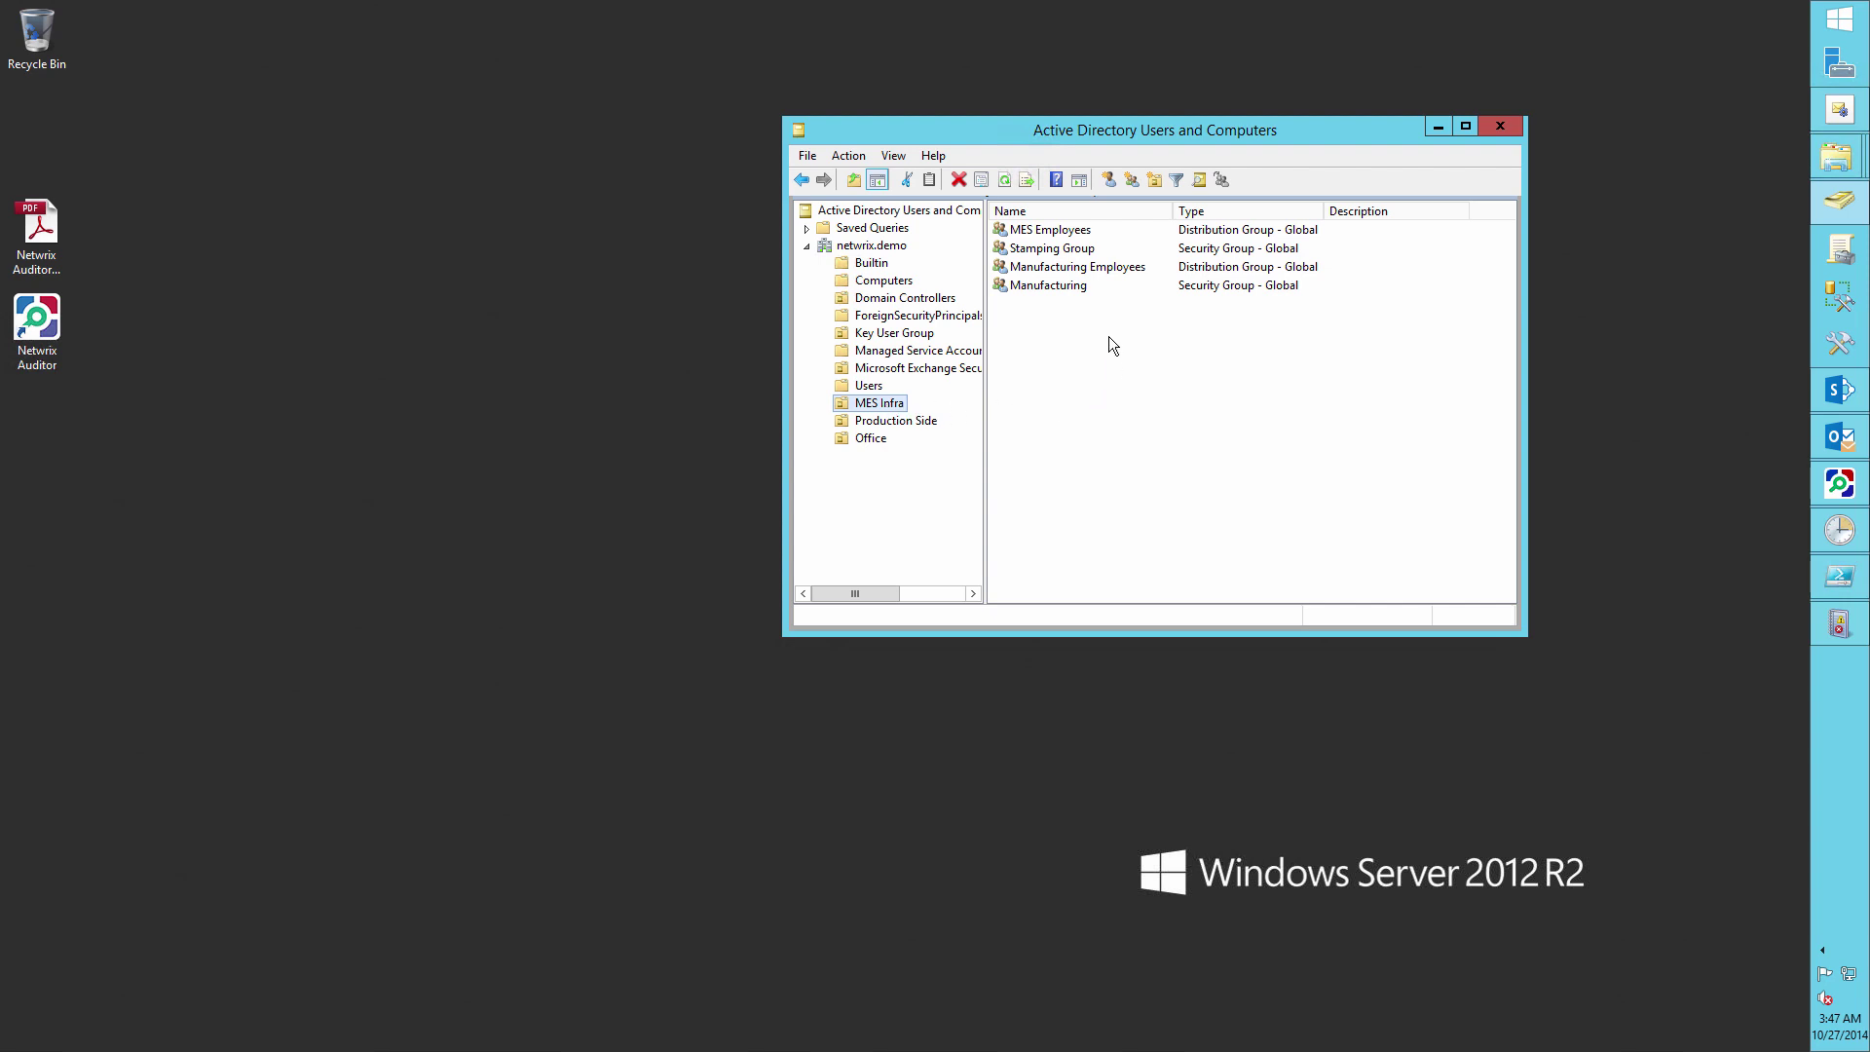
right_click(1073, 291)
left_click(1079, 435)
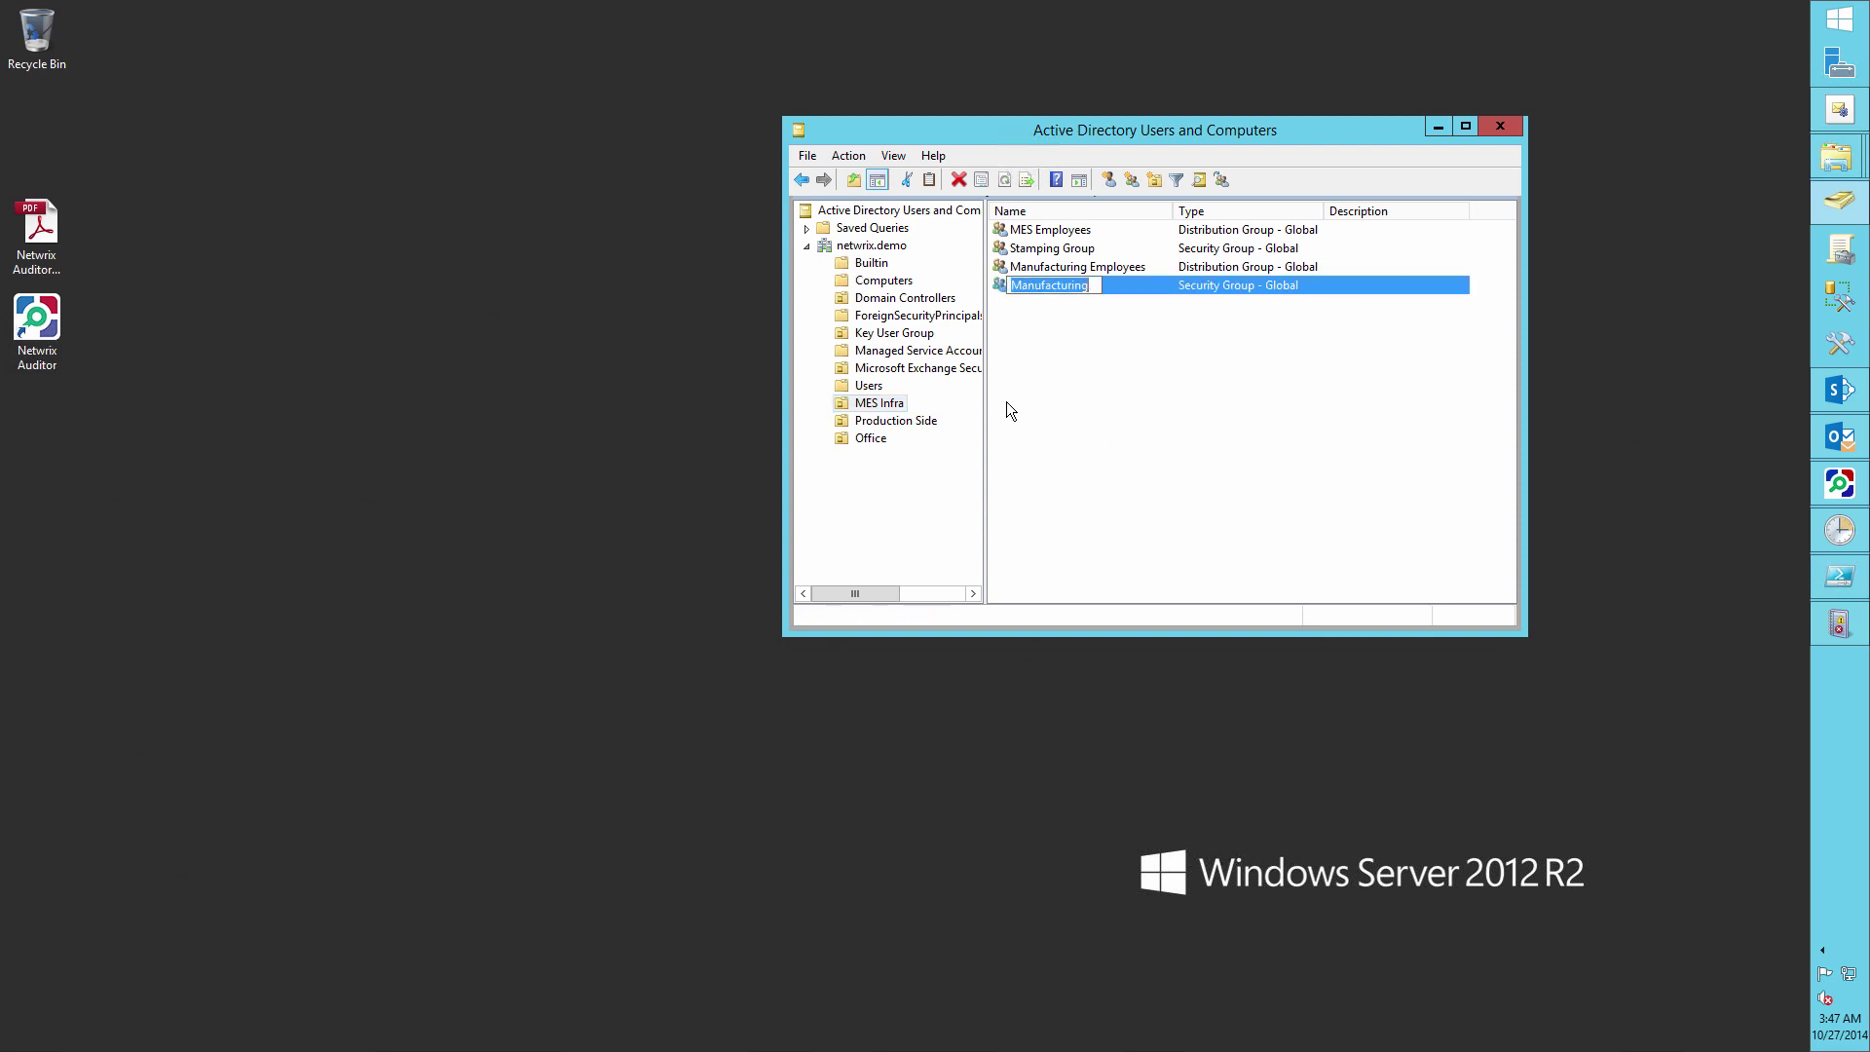
type("Assembly group")
key("Return")
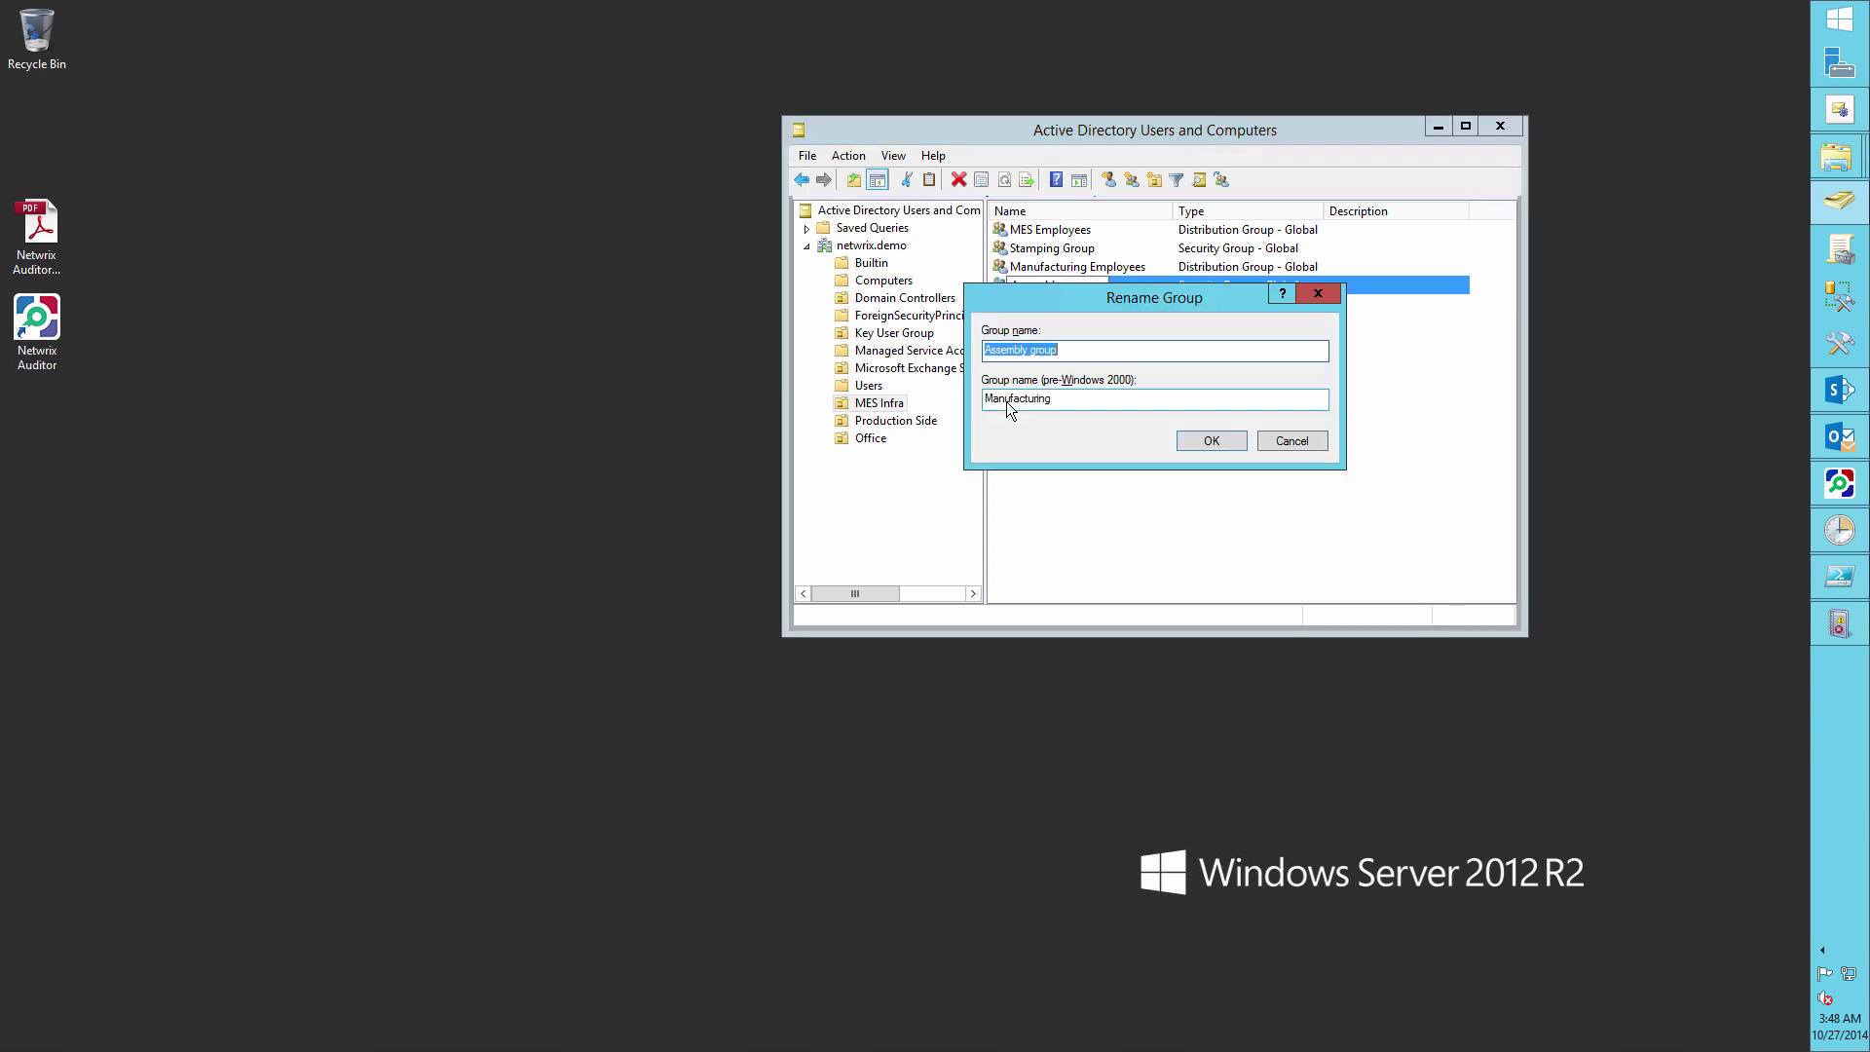
left_click(1062, 399)
left_click(1183, 445)
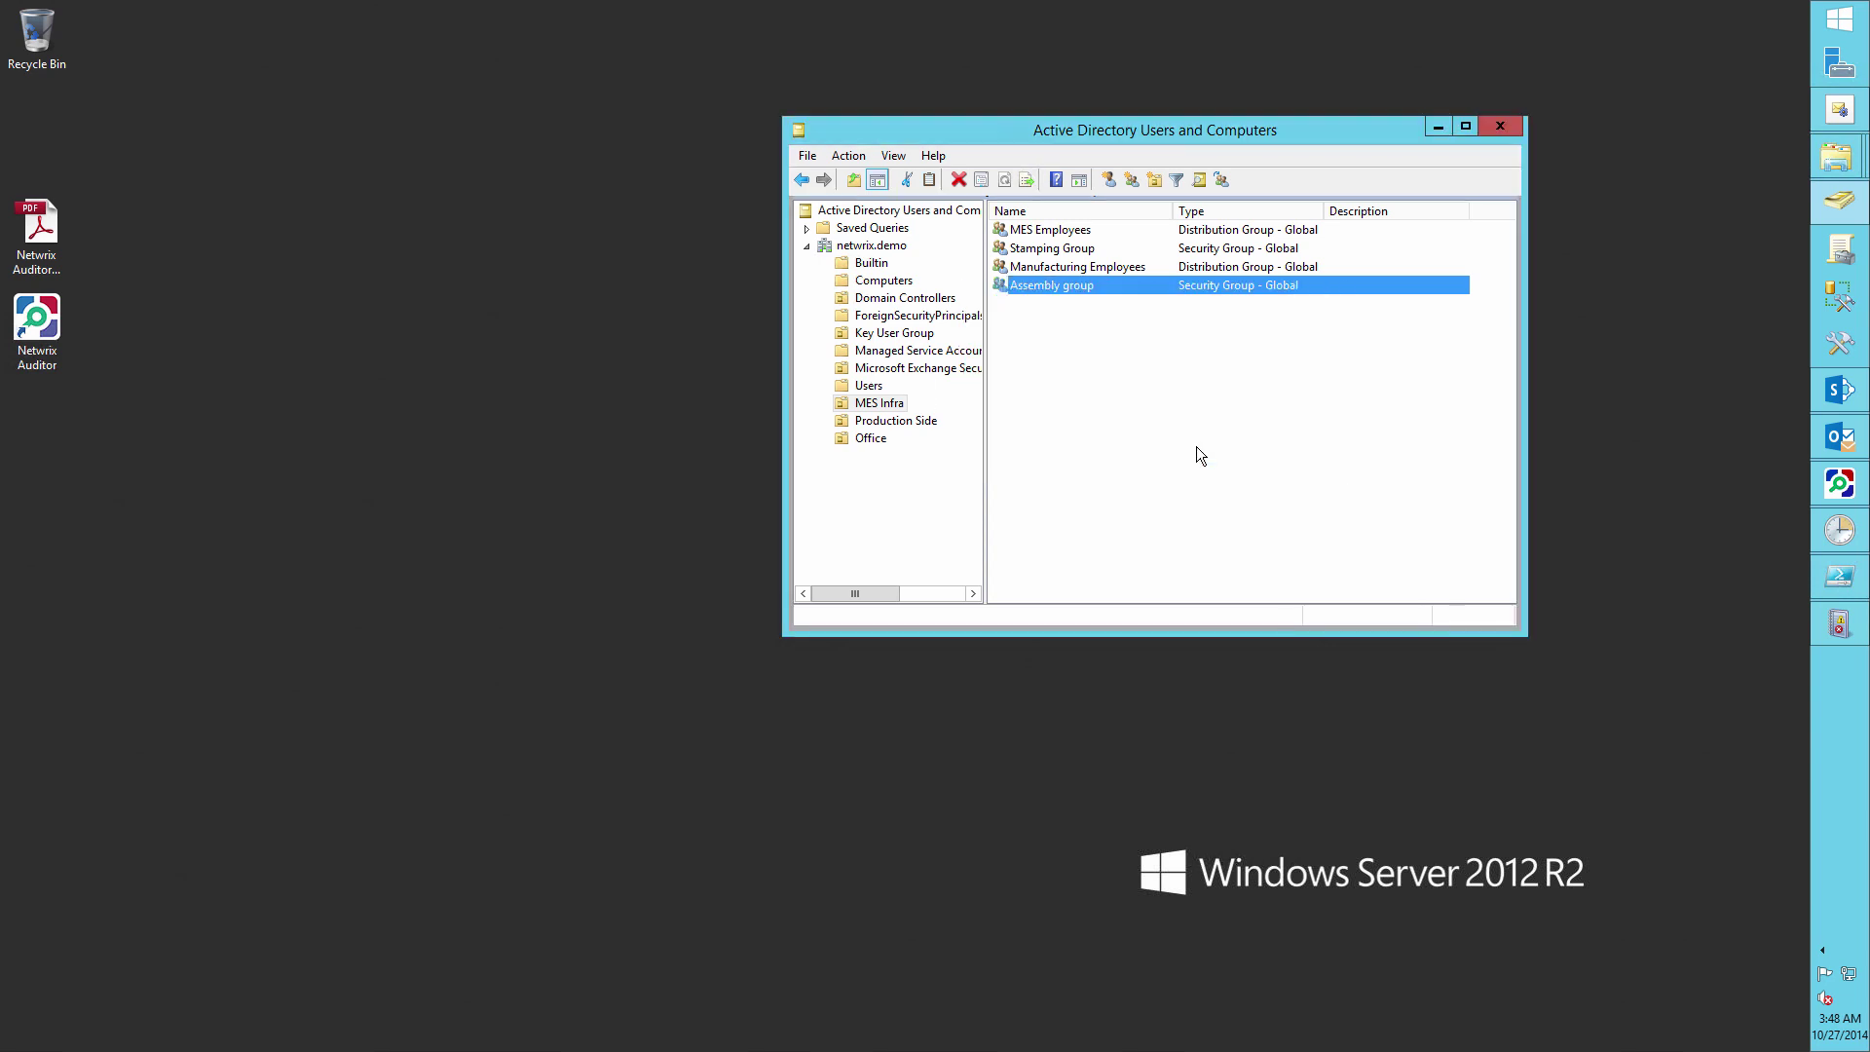
Create a new group named 'Painting' in Production Side
left_click(919, 422)
right_click(1071, 393)
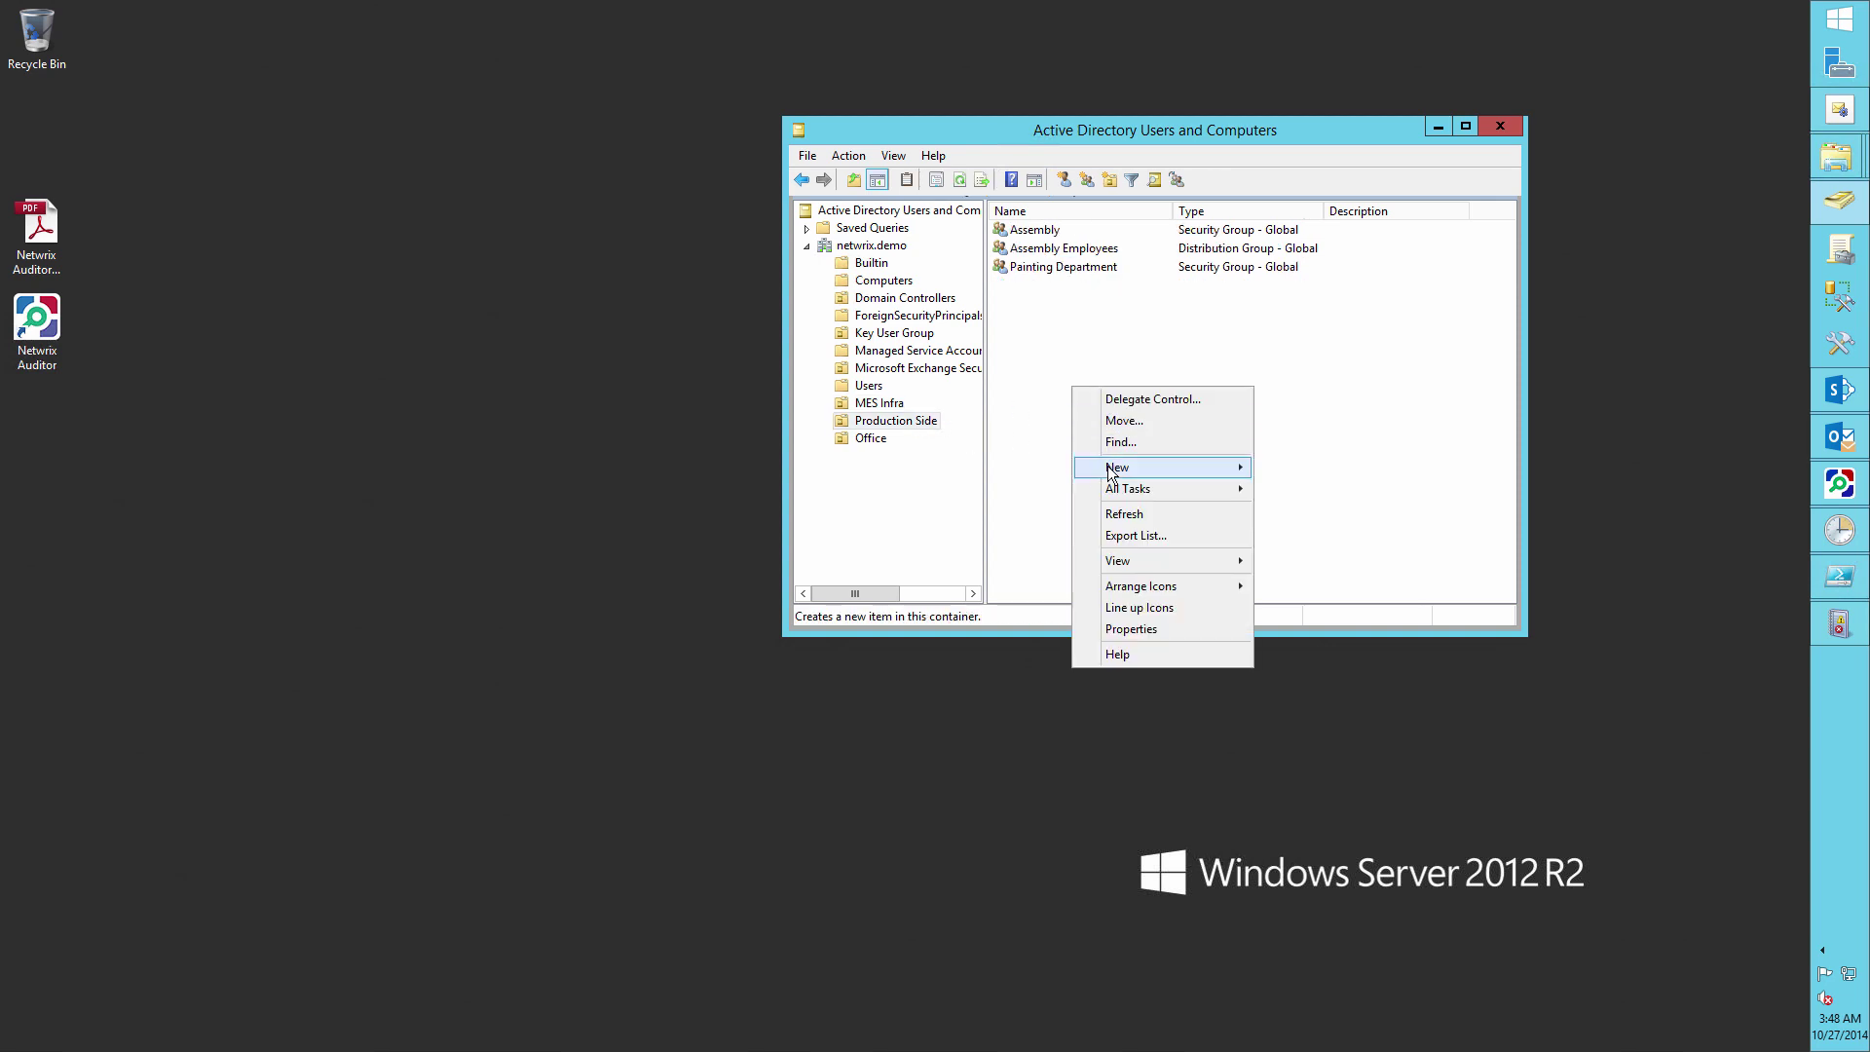
mouse_move(1120, 467)
left_click(1310, 512)
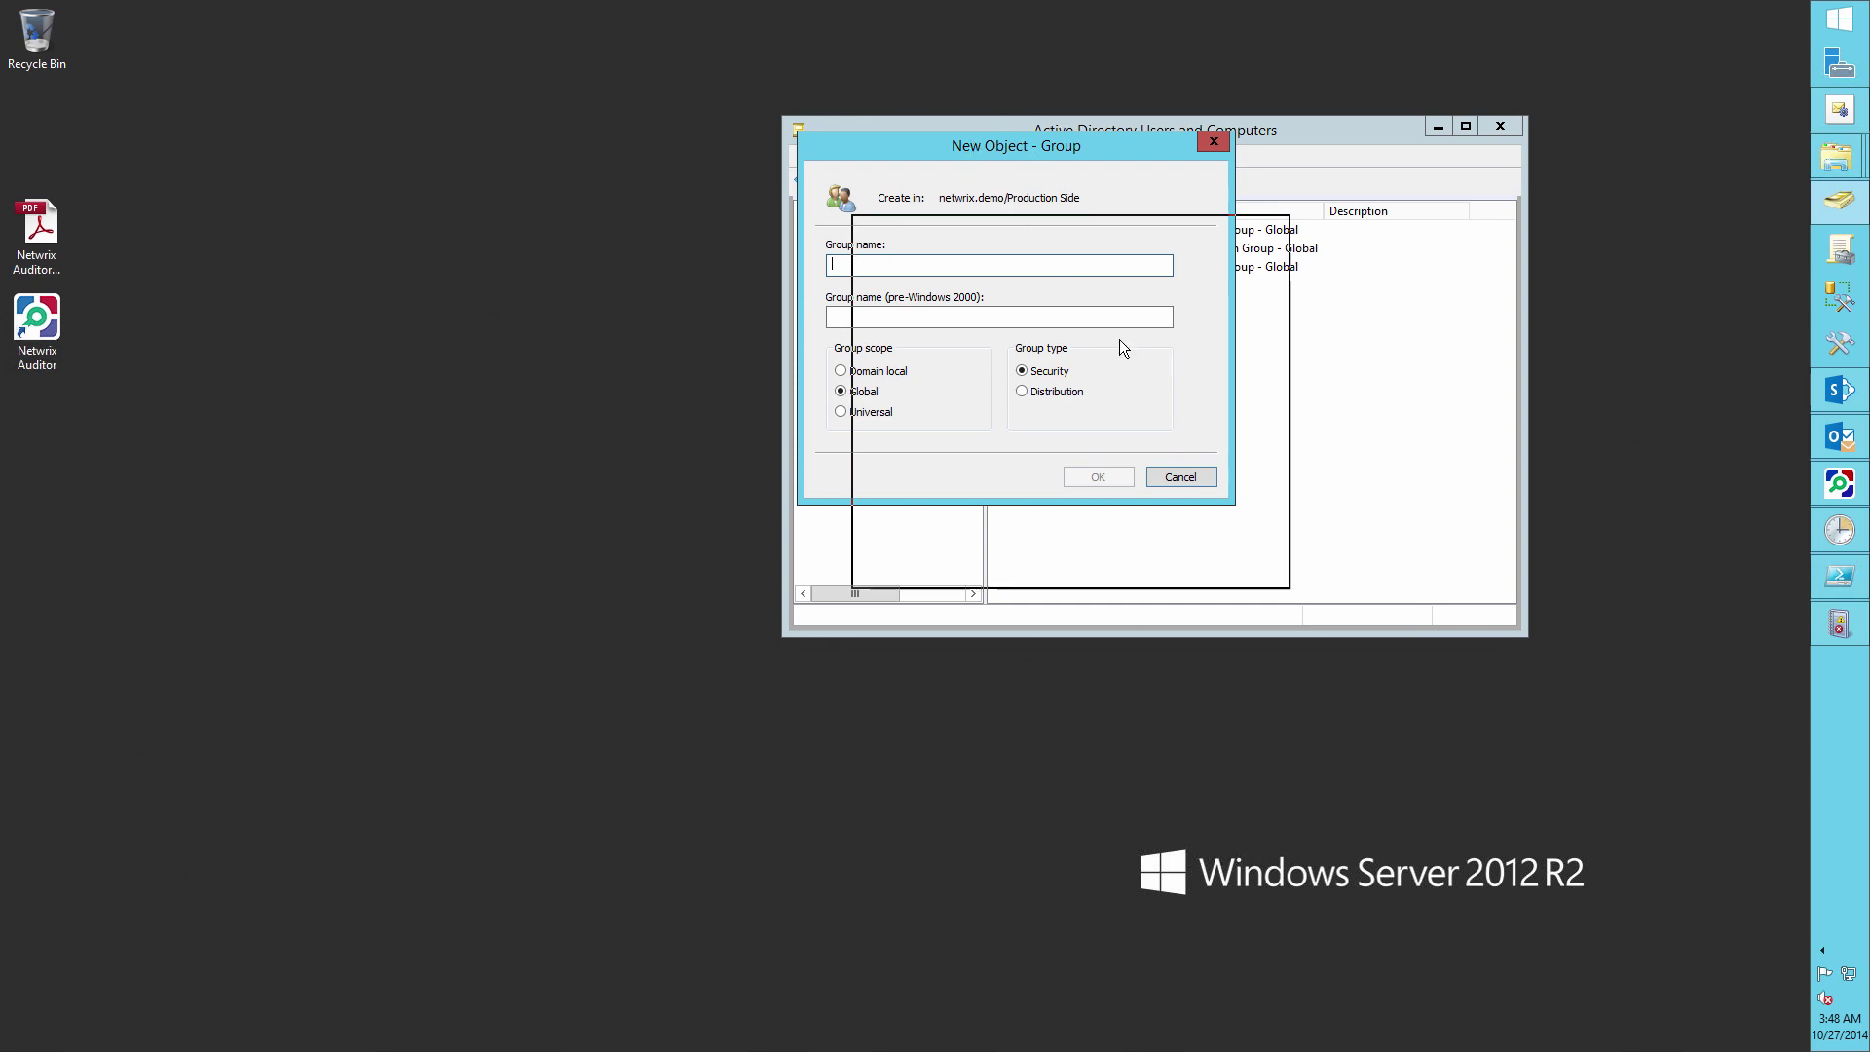
type("P")
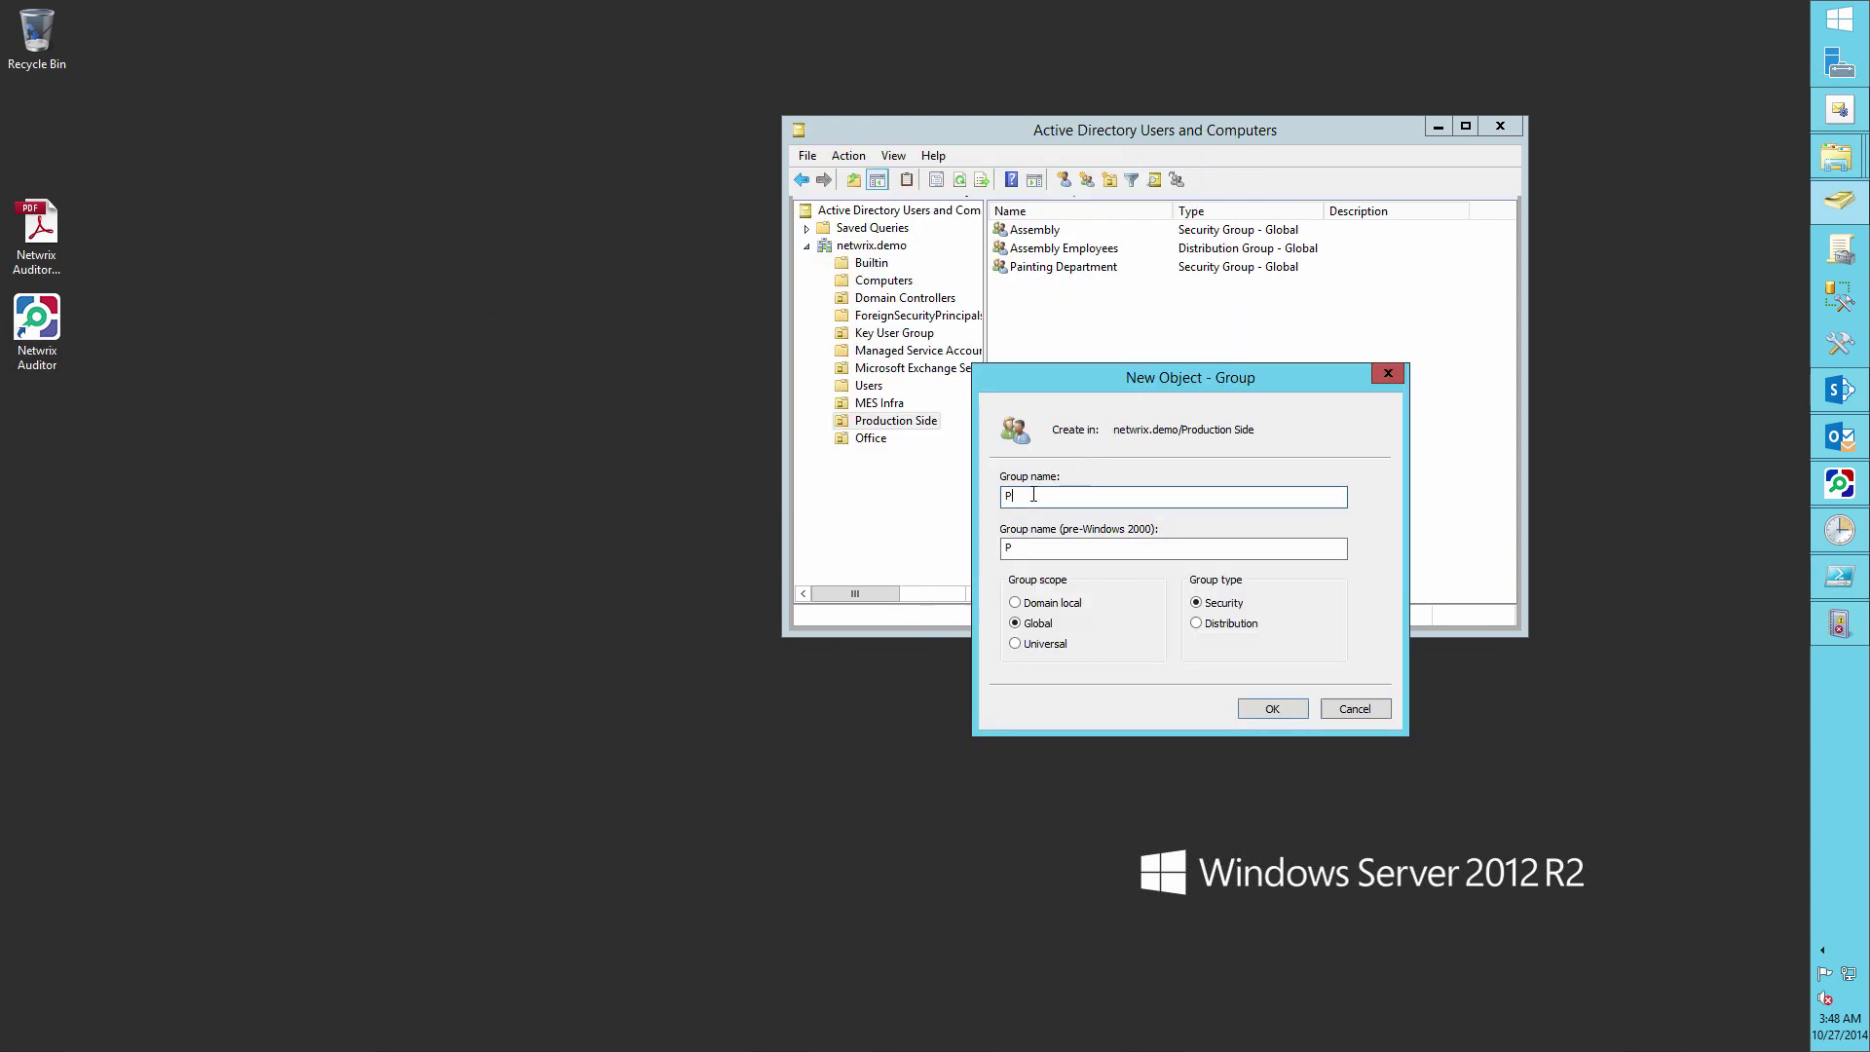
type("ainting")
left_click(1276, 711)
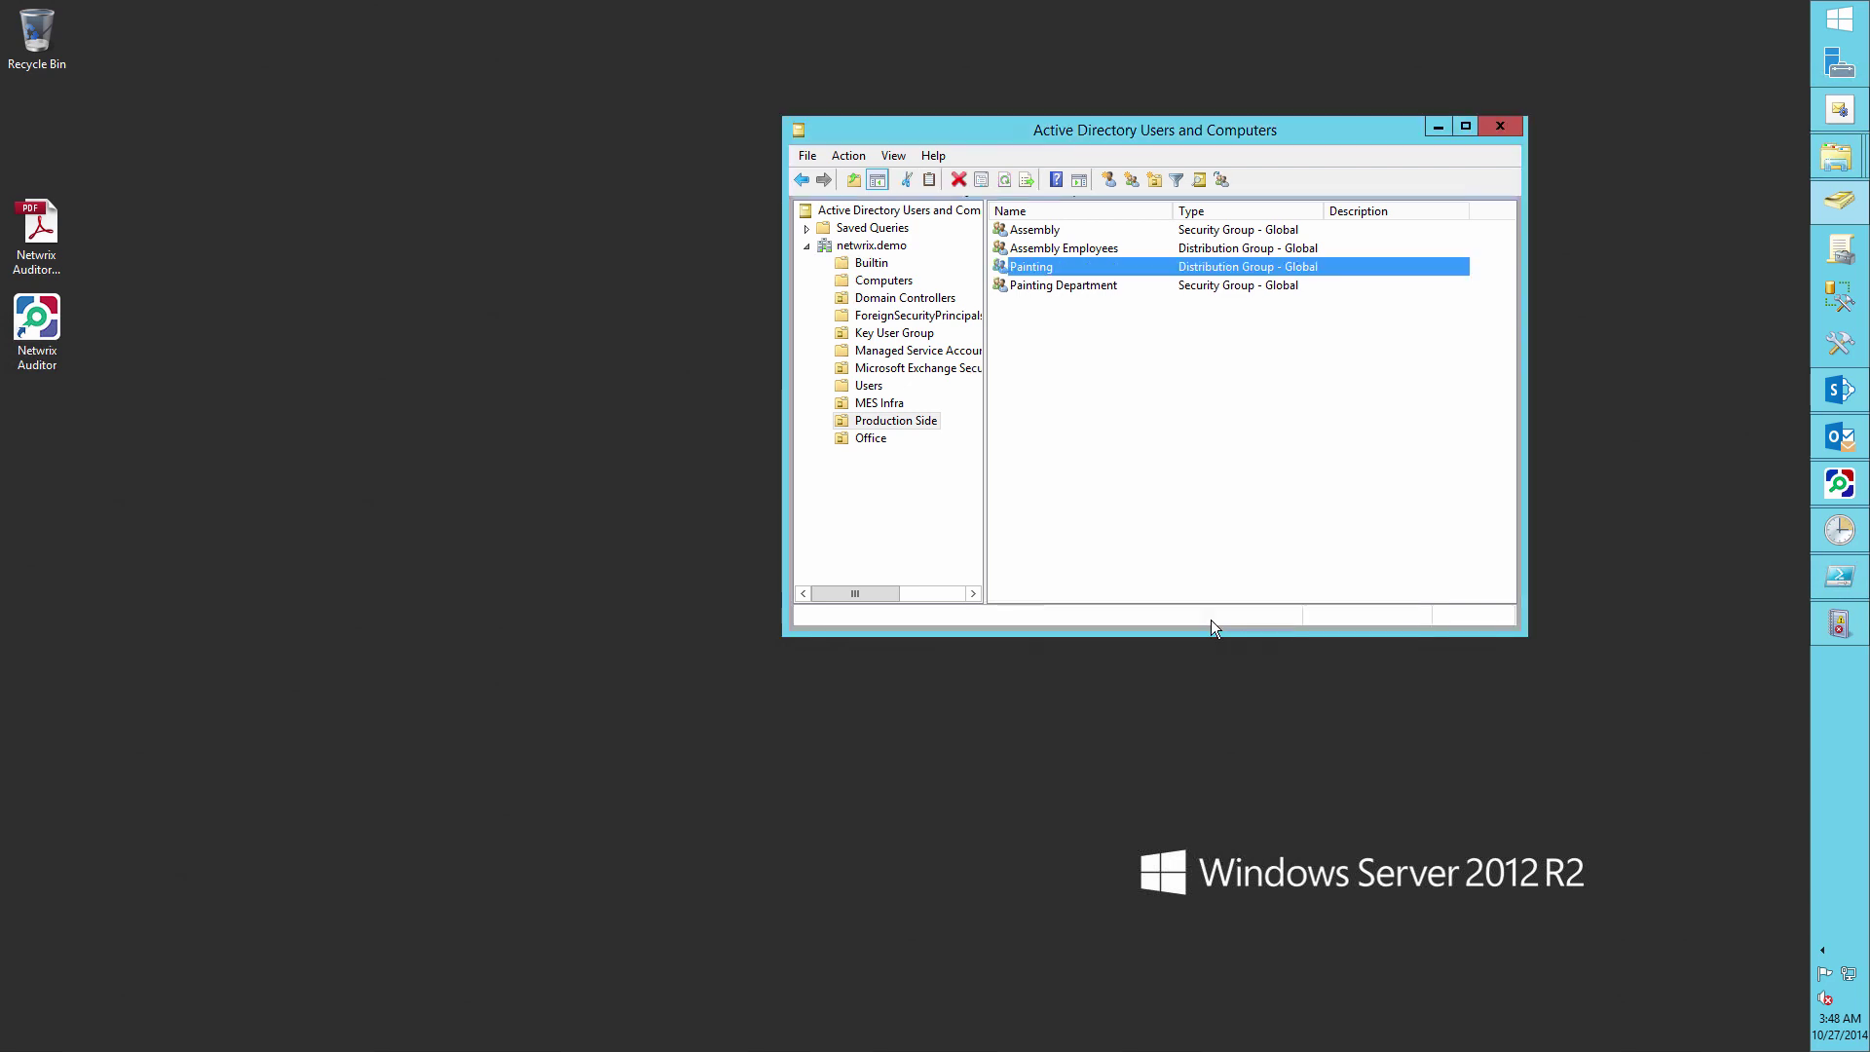
Delete the Office organizational unit, then bring up Event Viewer
right_click(872, 439)
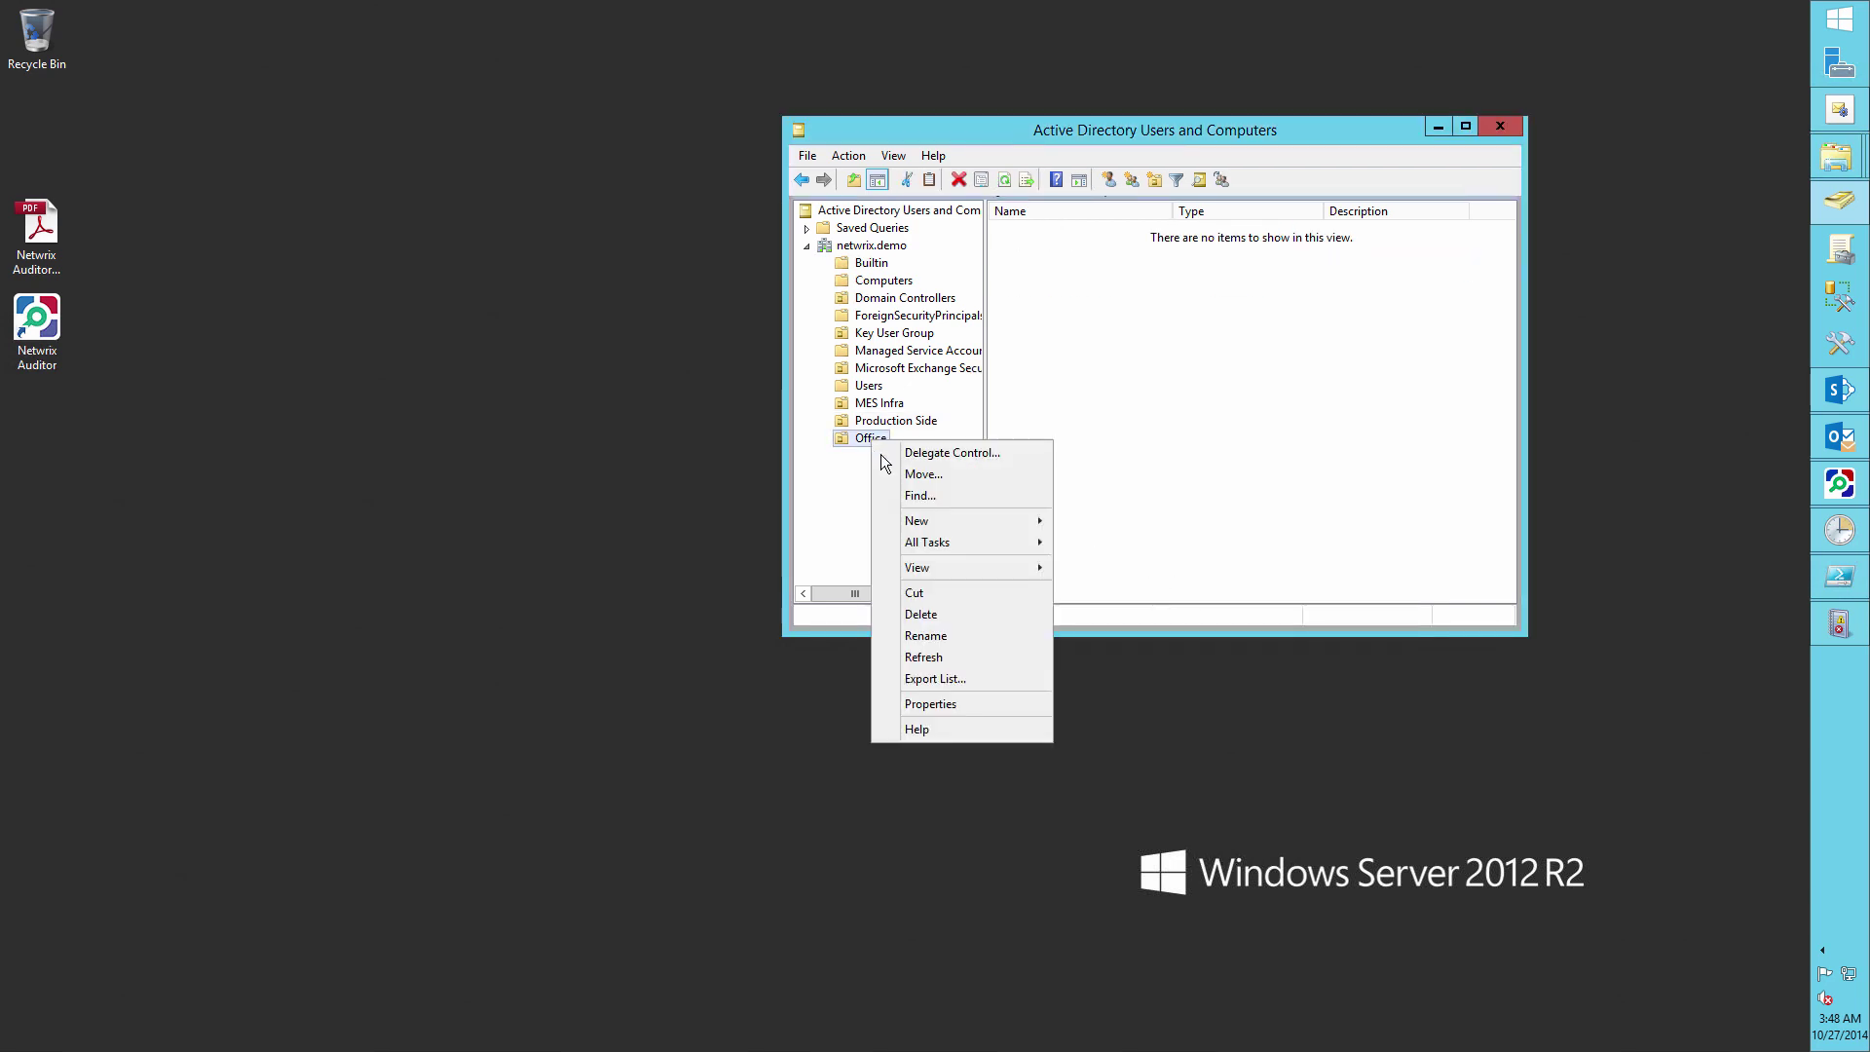
left_click(920, 616)
left_click(1003, 611)
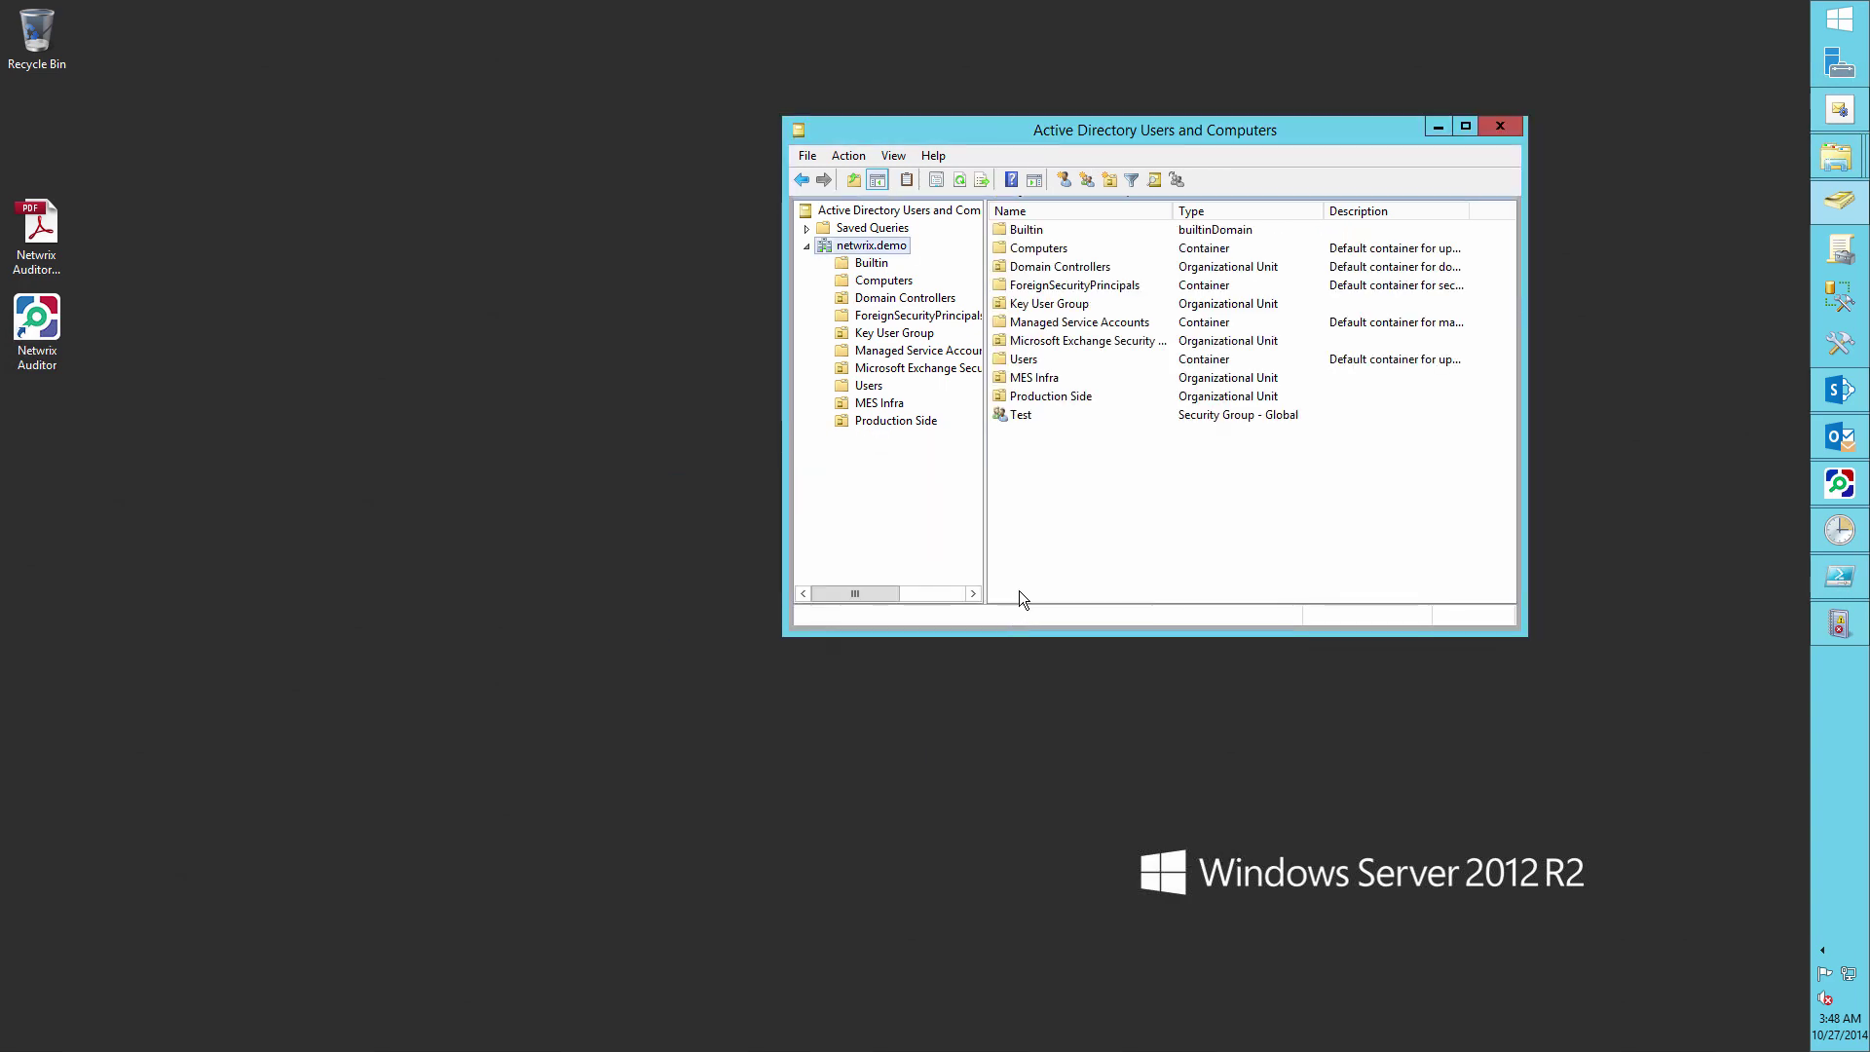
left_click(1438, 127)
left_click(1839, 623)
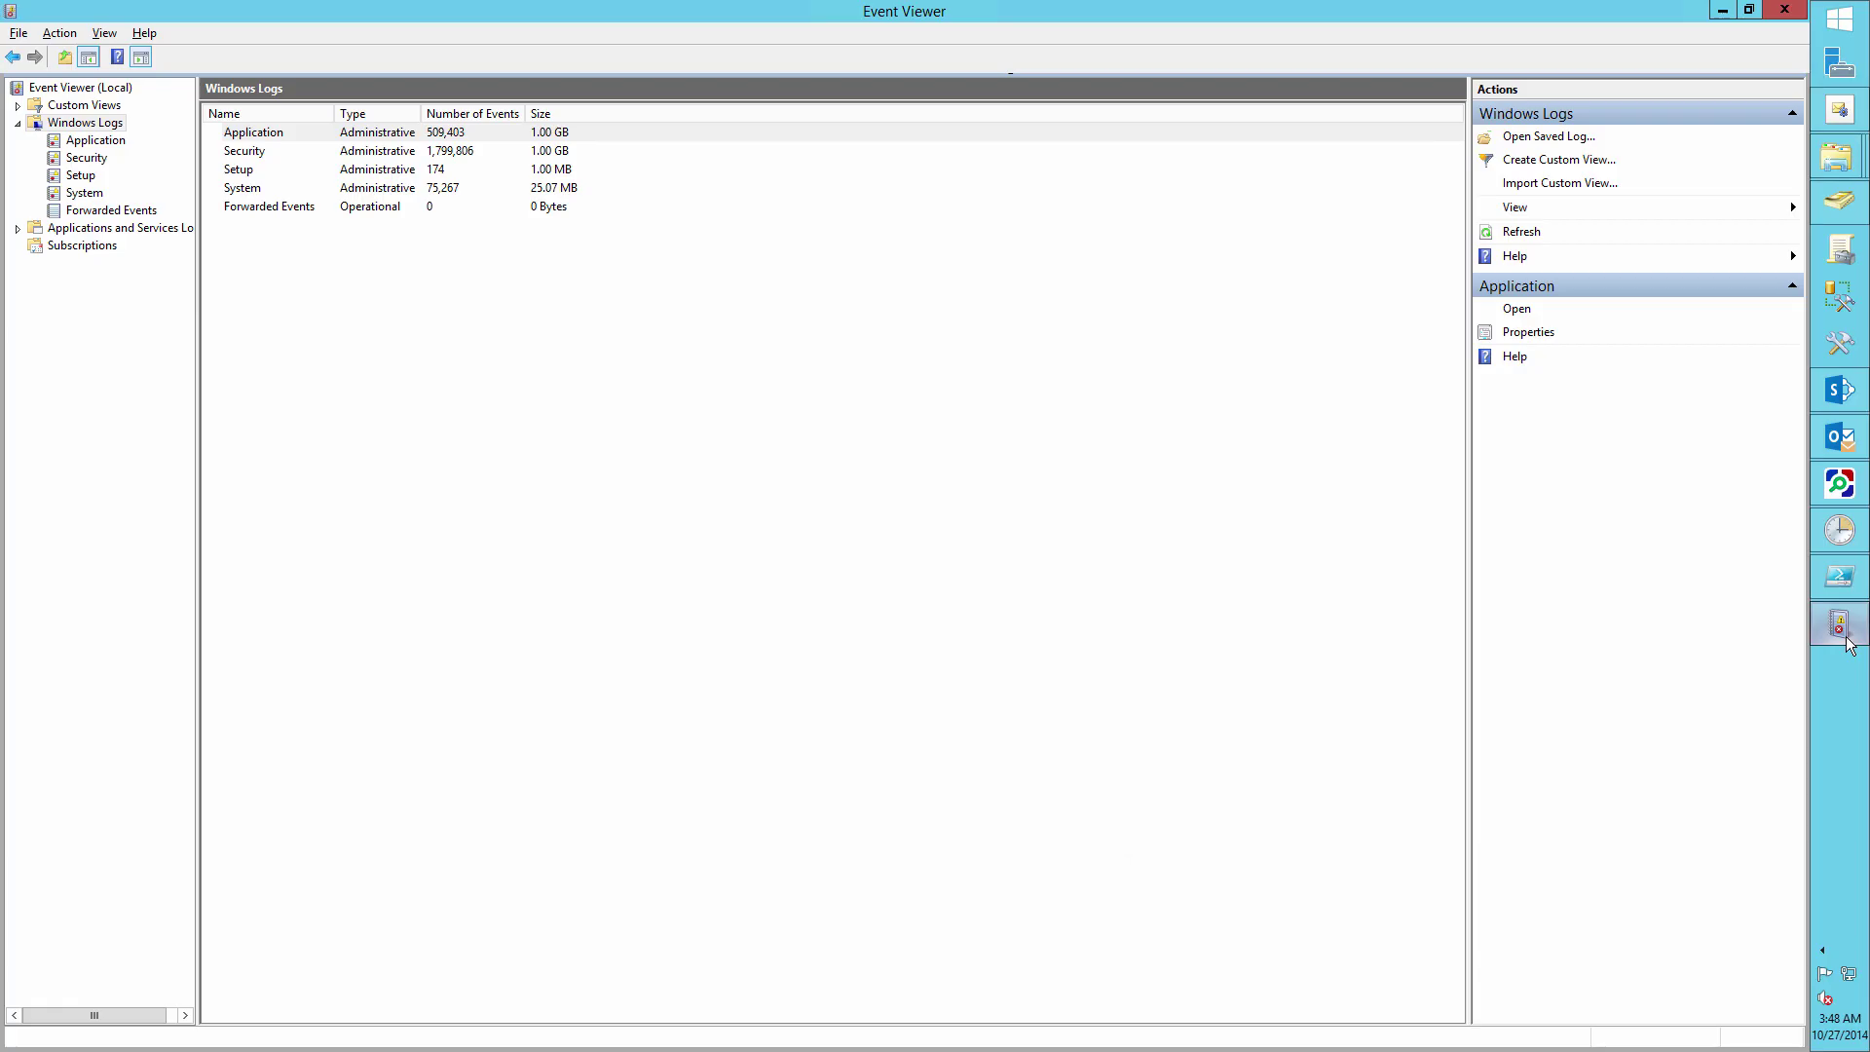
Filter the Security log to event ID 4737 to show the Assembly group change
right_click(93, 157)
left_click(144, 260)
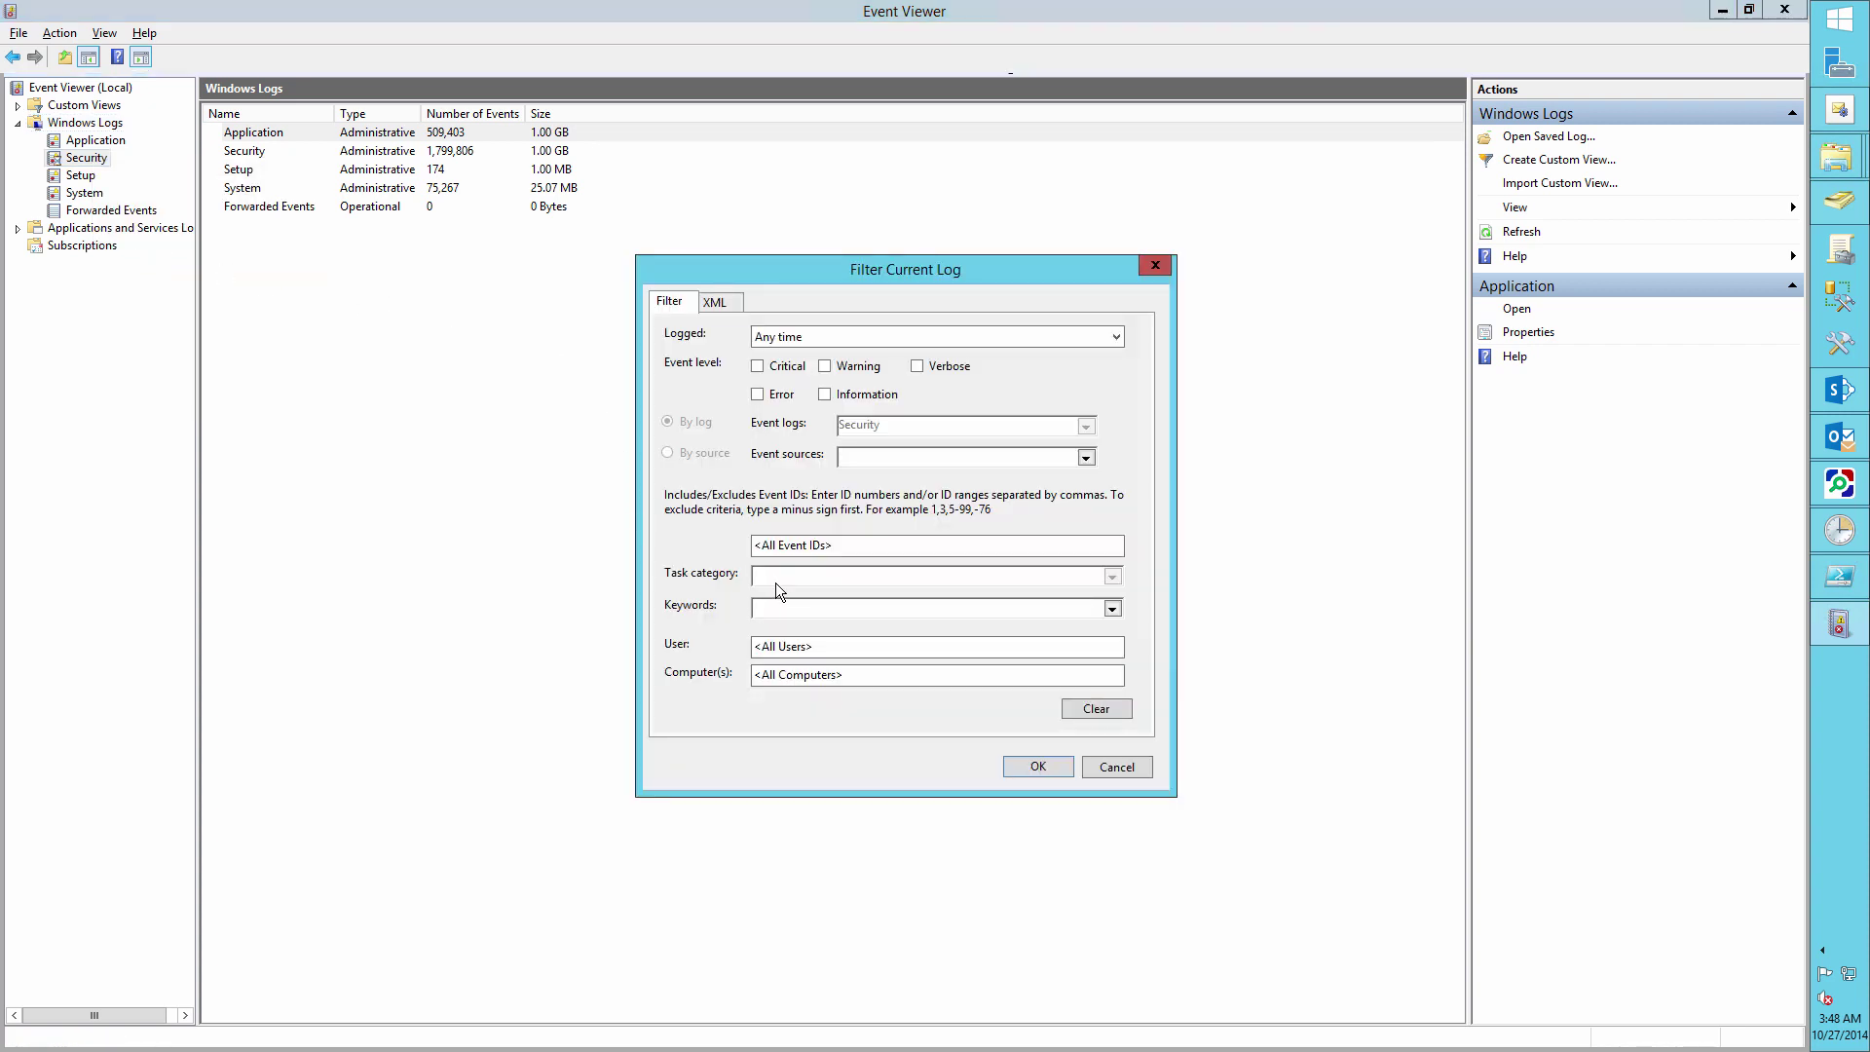
left_click(791, 543)
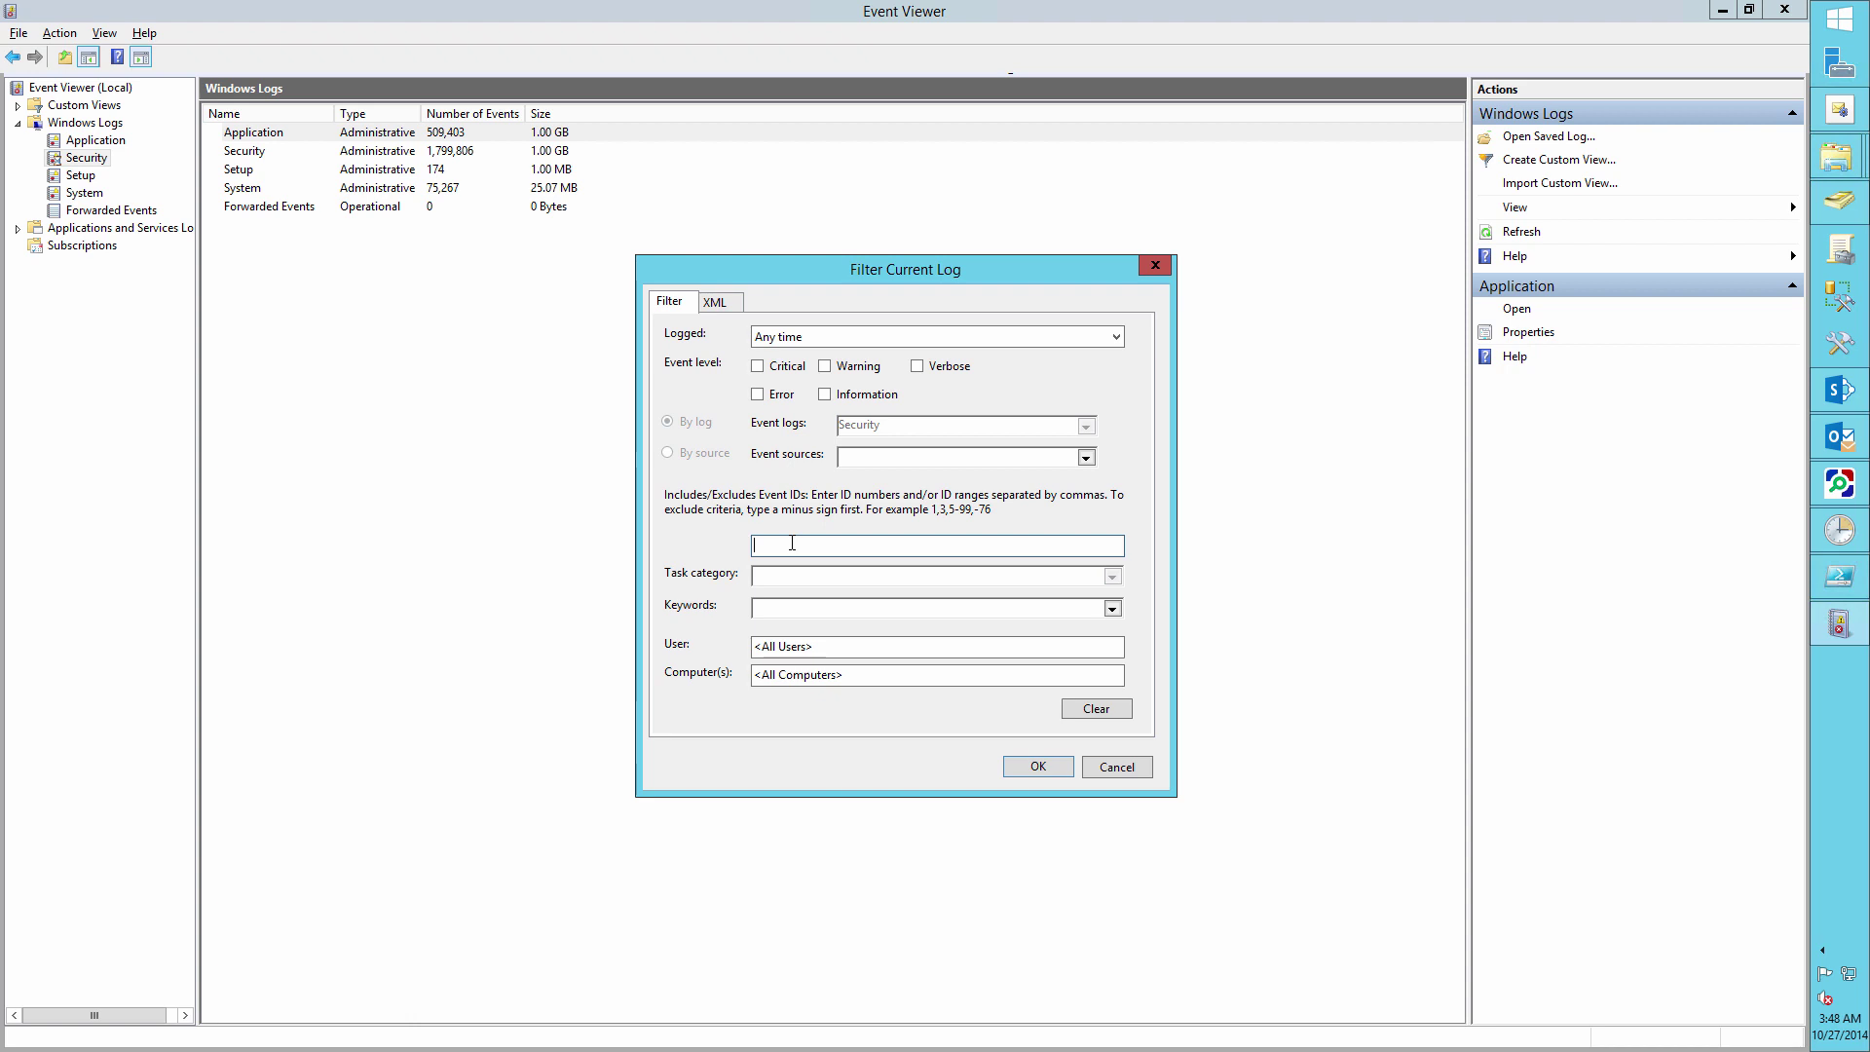
type("4737")
key("Return")
left_click(93, 164)
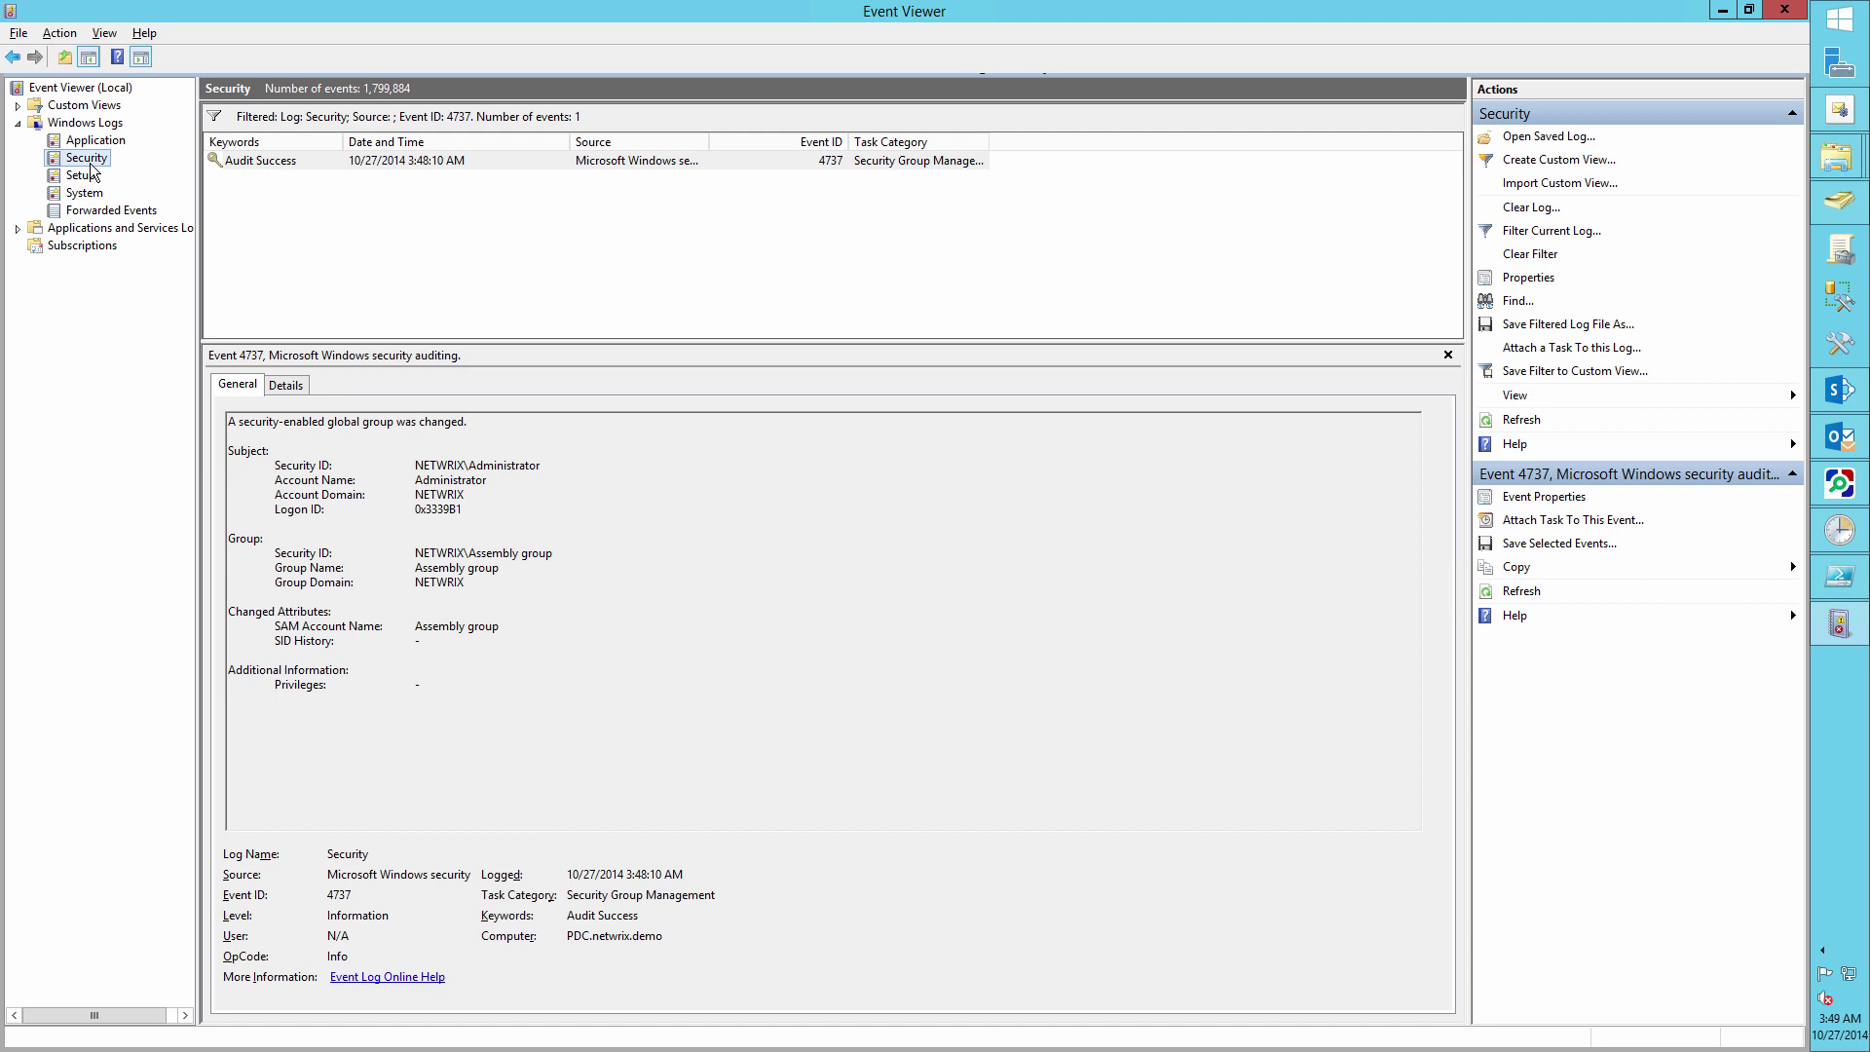
Filter the Security log to event ID 4749 and select the Painting group creation event
right_click(88, 158)
left_click(165, 259)
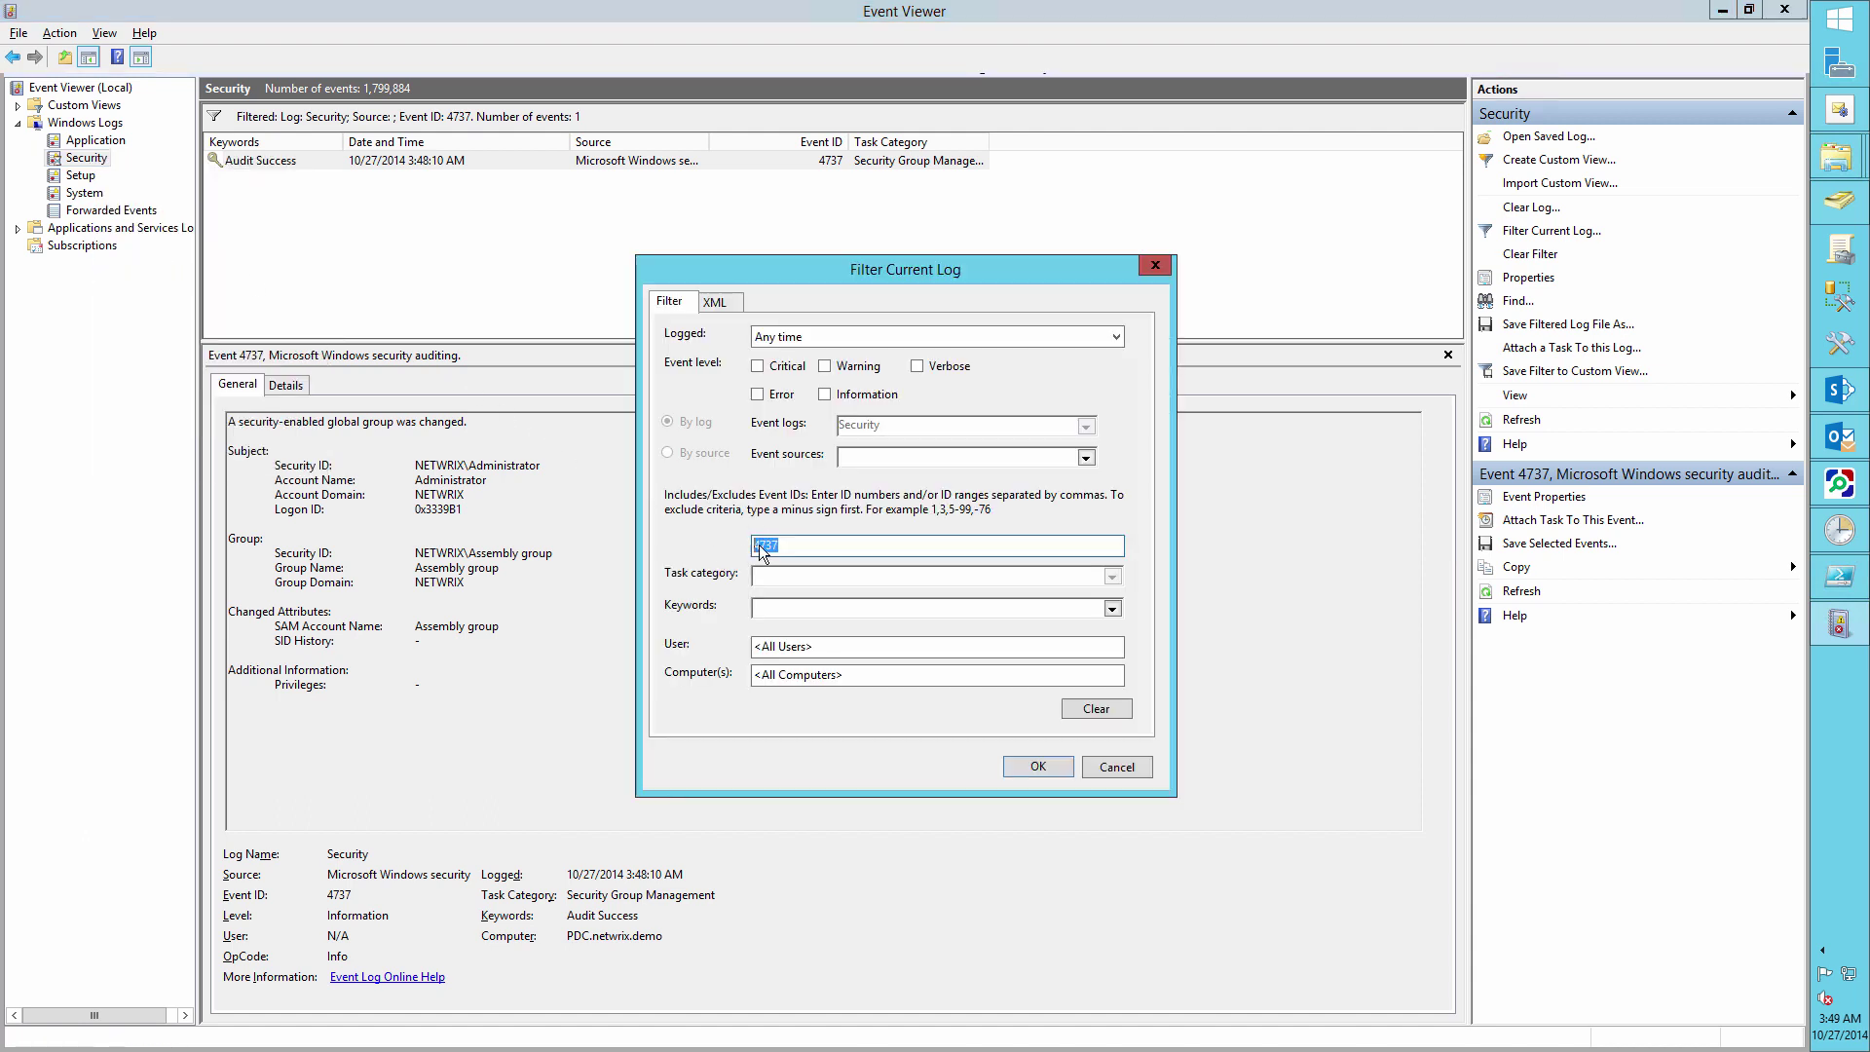
double_click(779, 544)
type("4749")
key("Return")
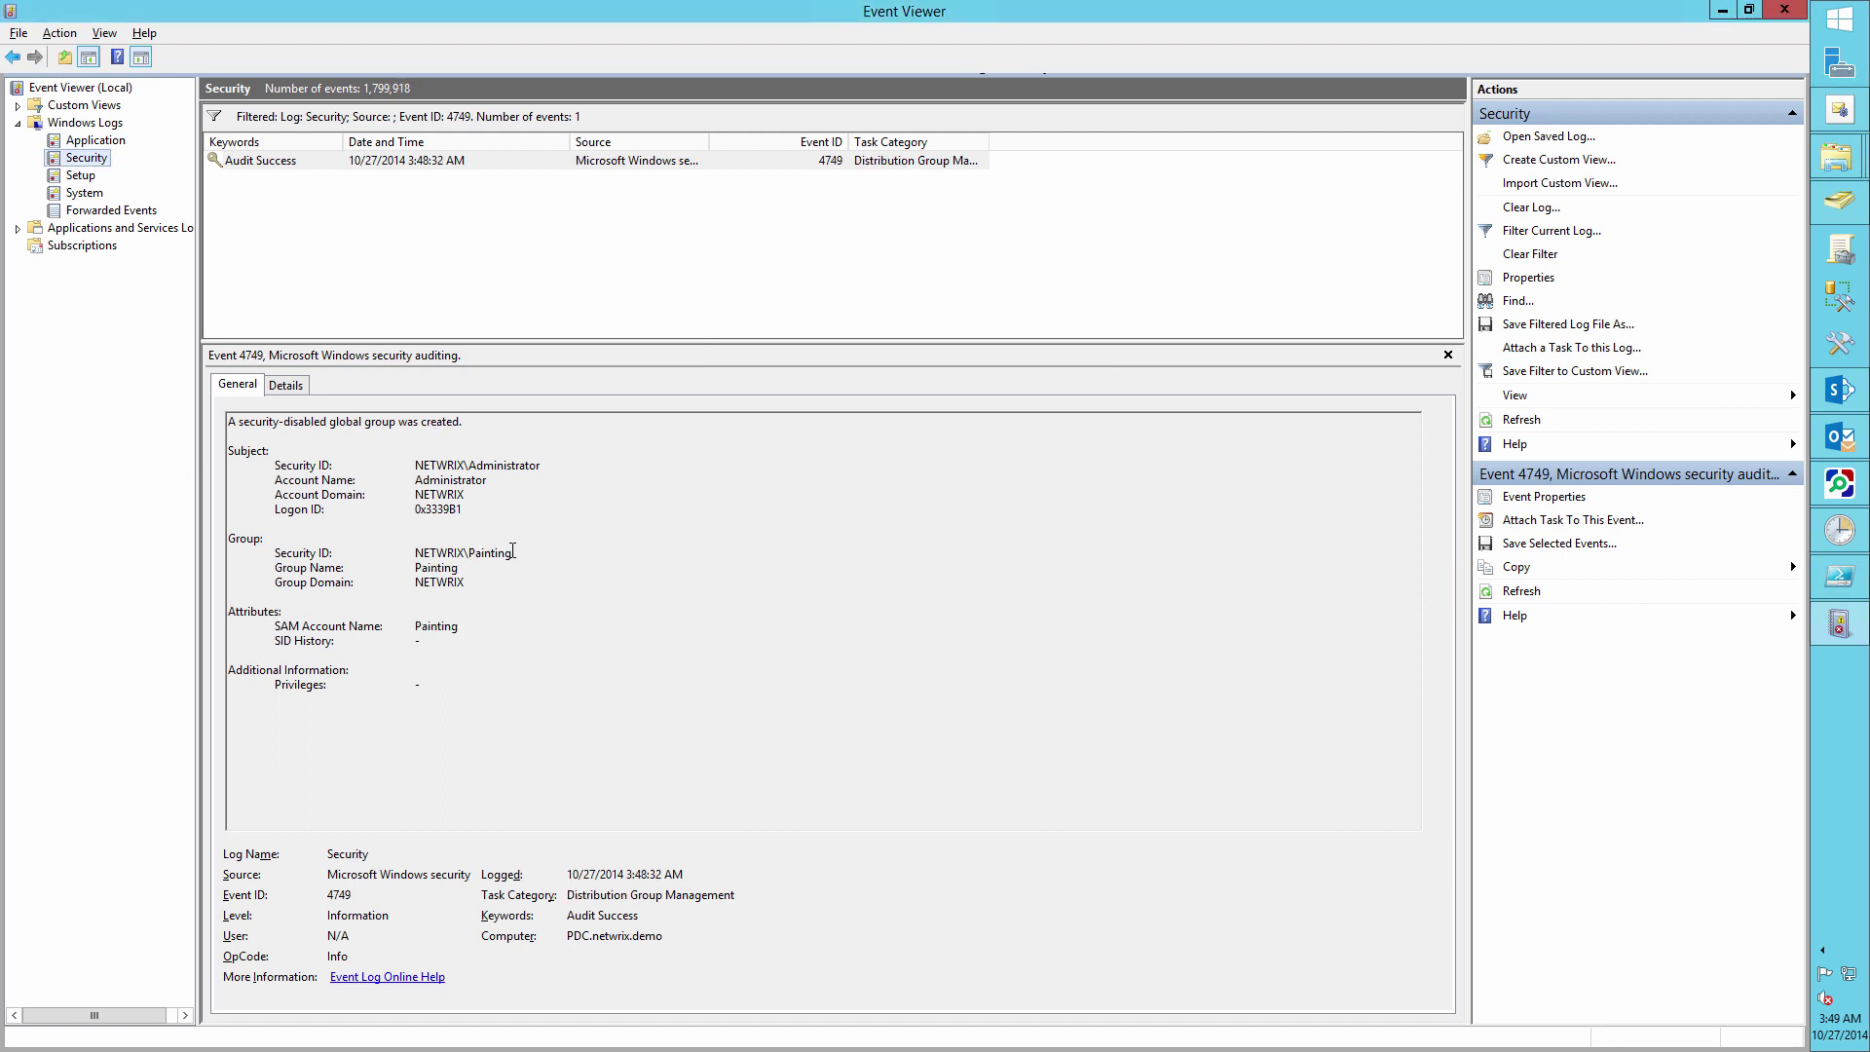
left_click(449, 162)
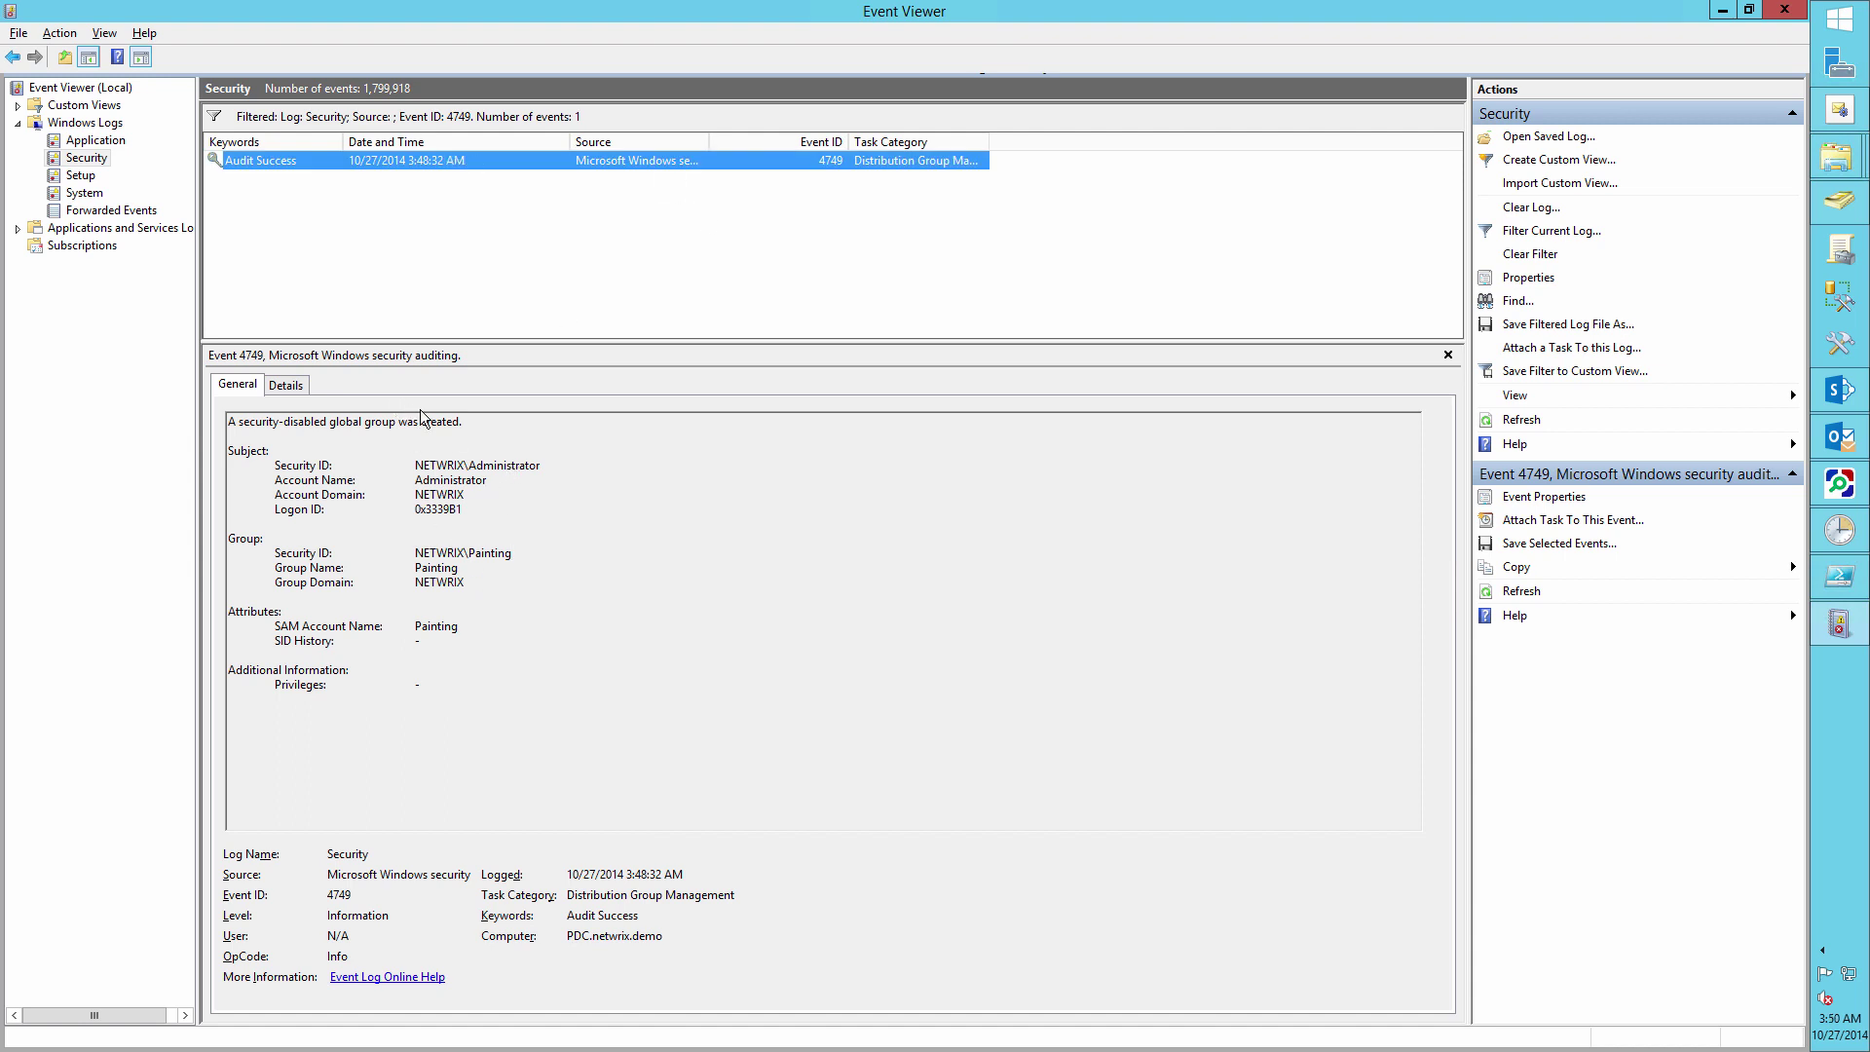
Change the Security log filter from event ID 4749 to 4662
right_click(102, 162)
left_click(492, 450)
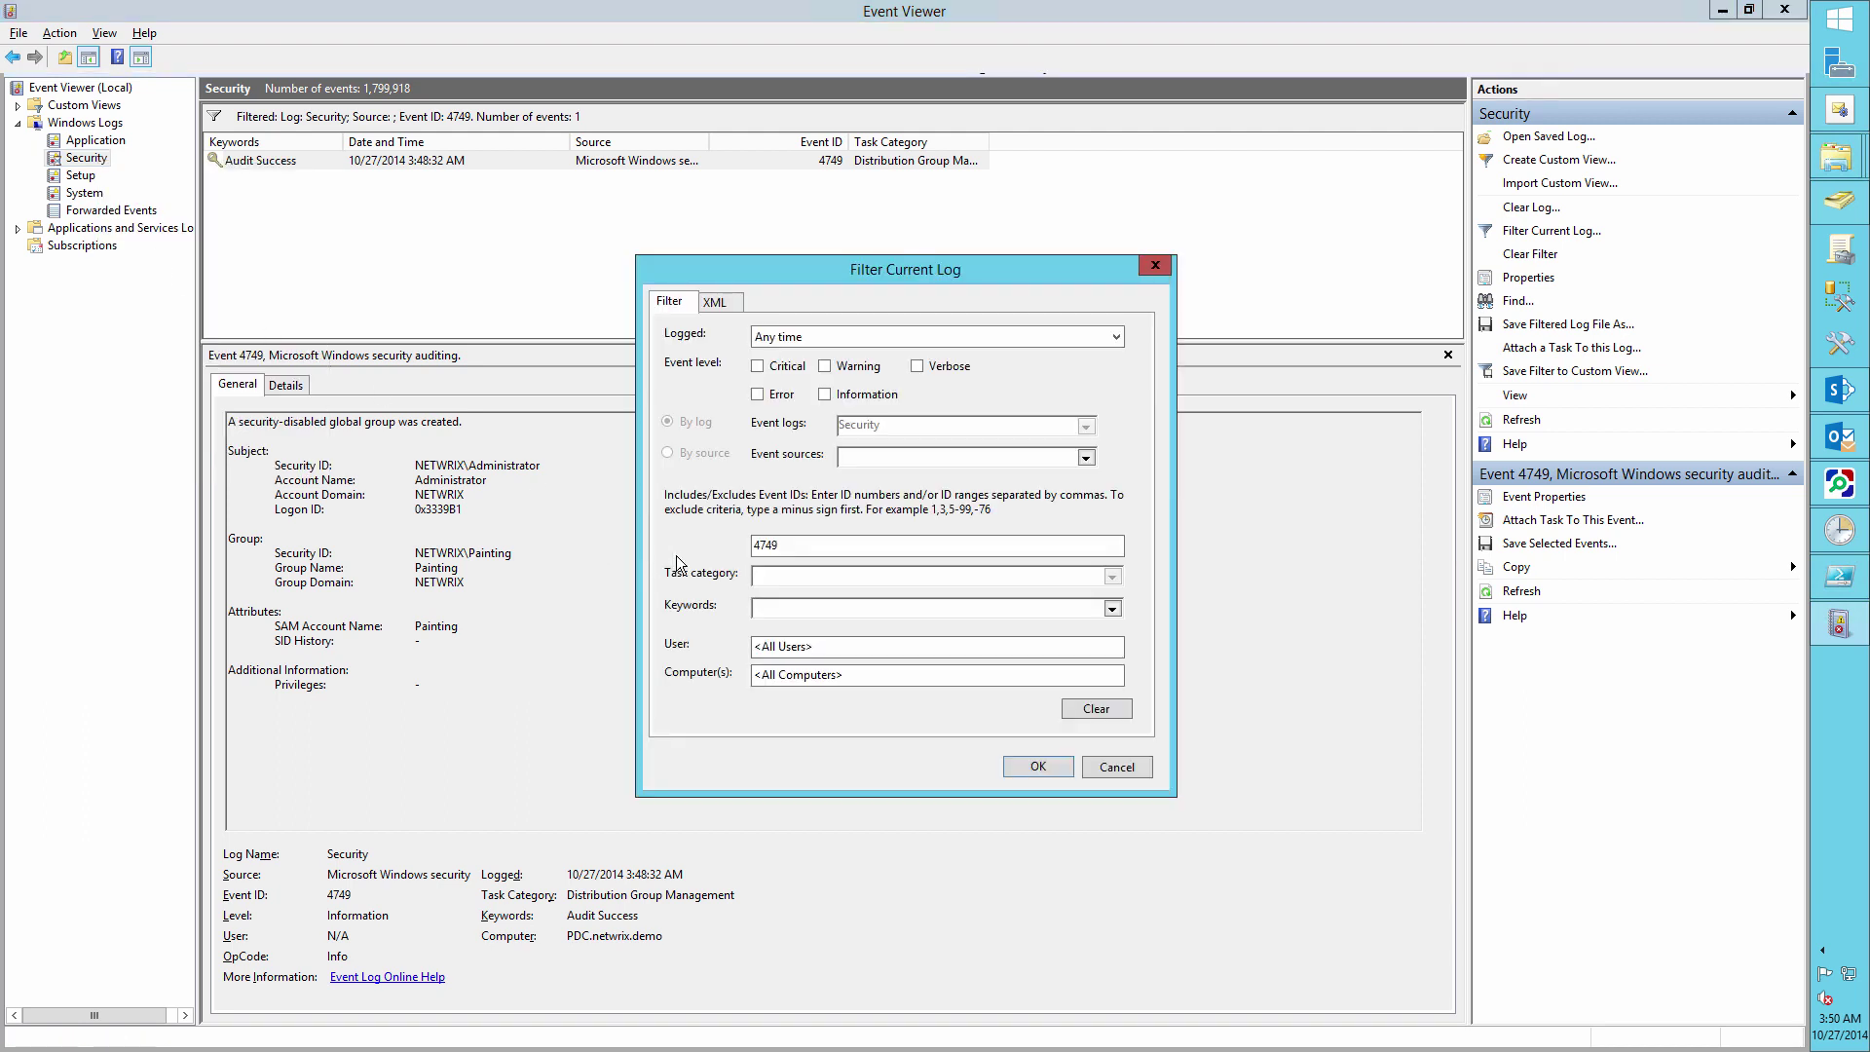
key("ctrl+a")
key("BackSpace")
type("4751")
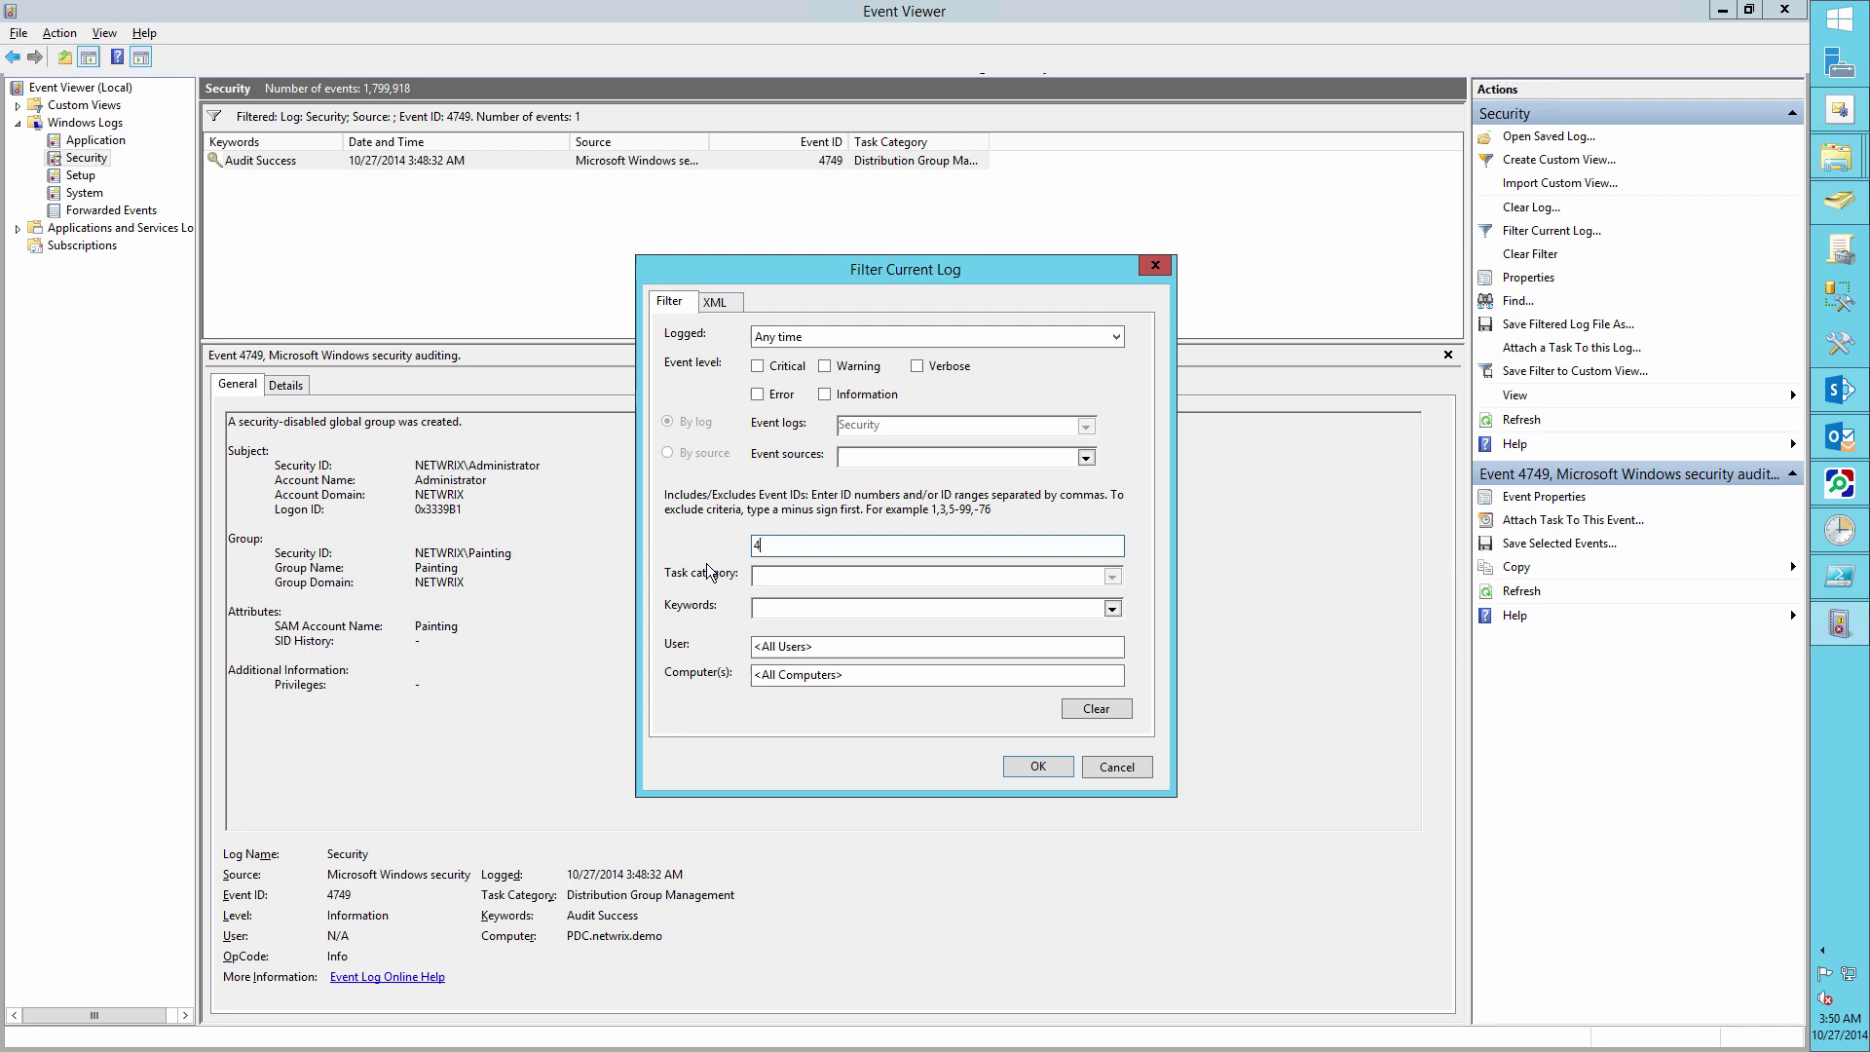
key("Return")
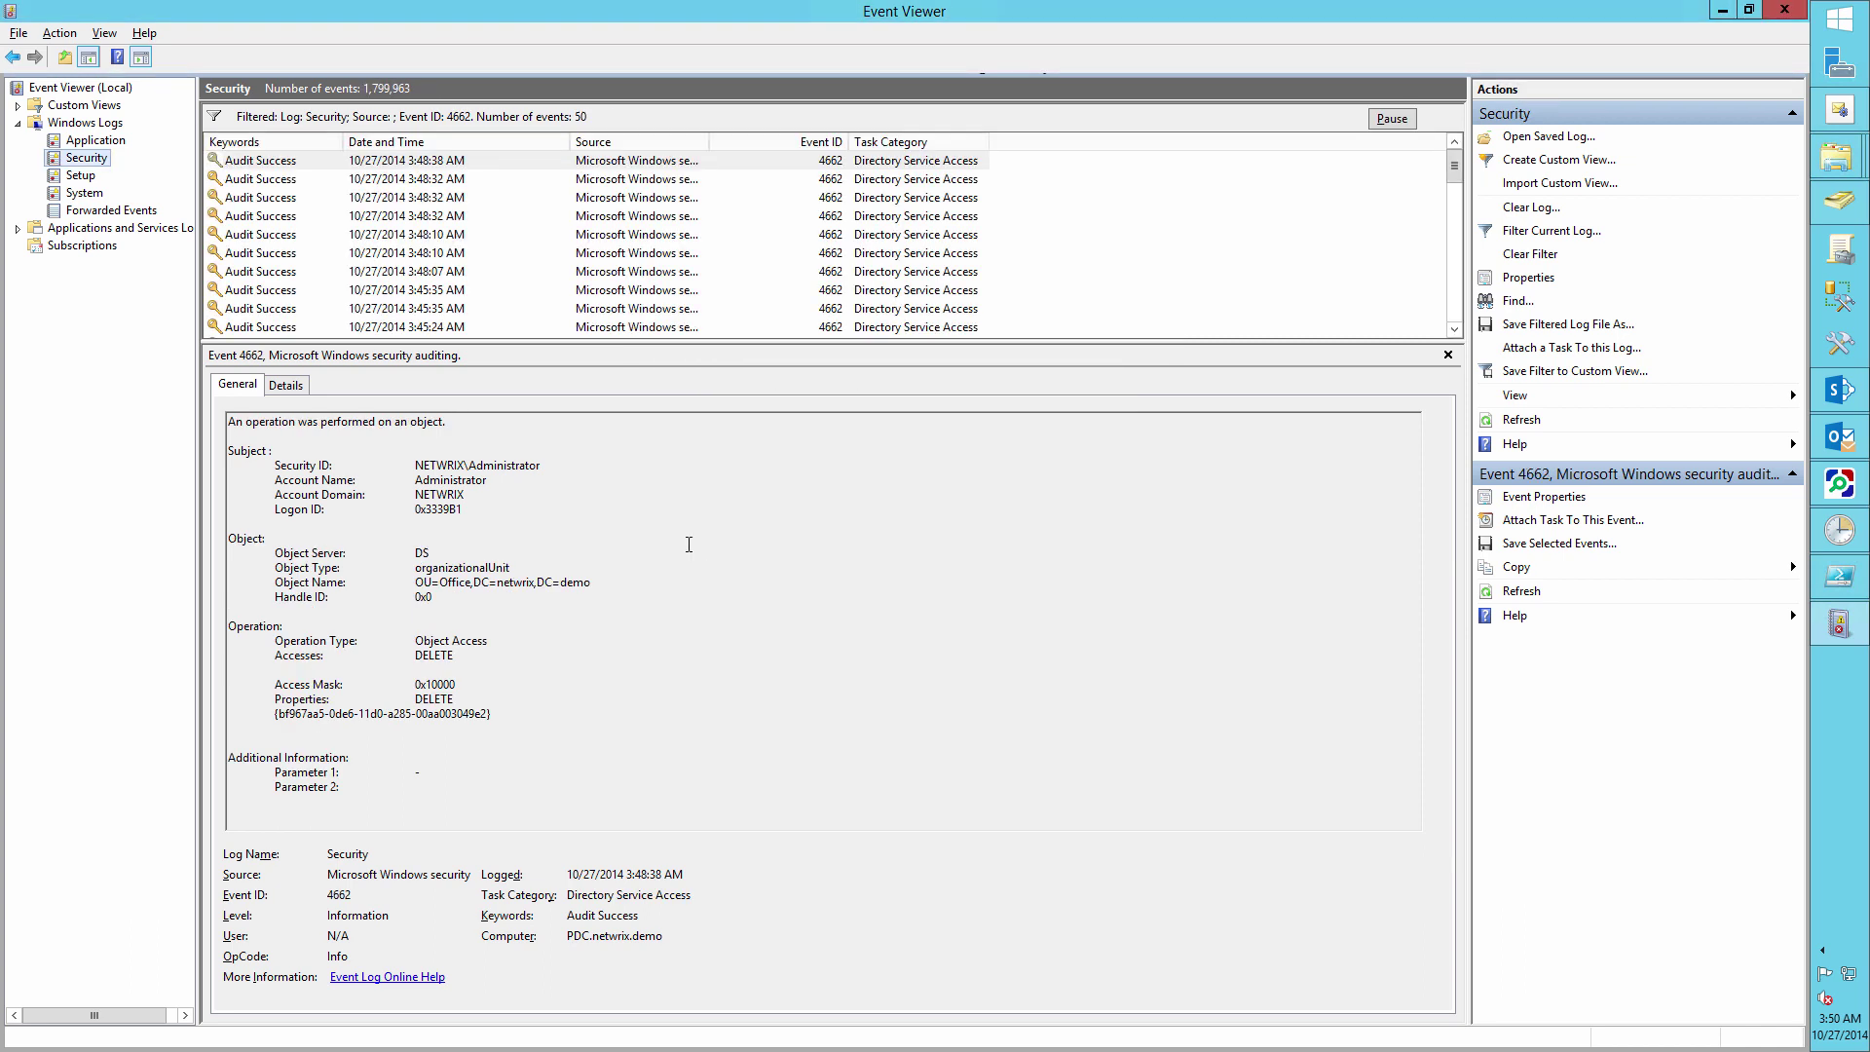
Inspect the top event, highlighting the OU=Office object name and DELETE access
left_click(421, 161)
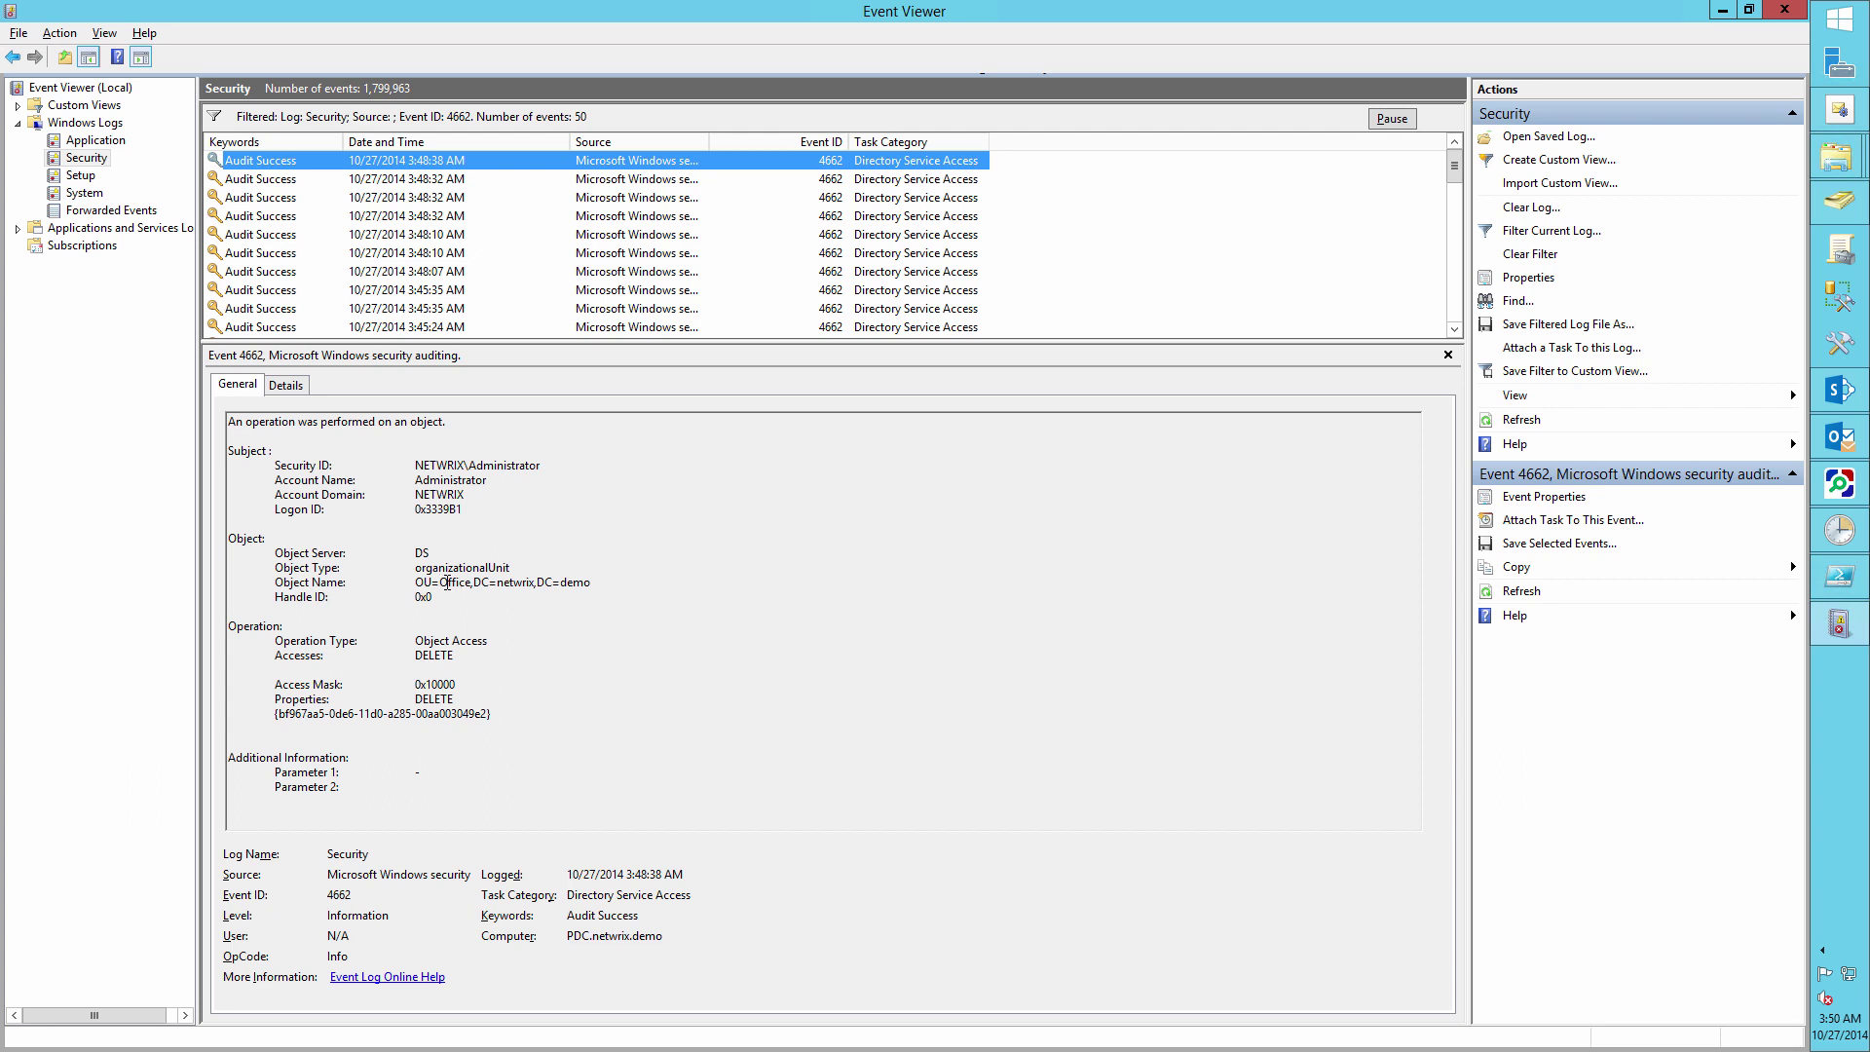
left_click_drag(440, 583, 473, 586)
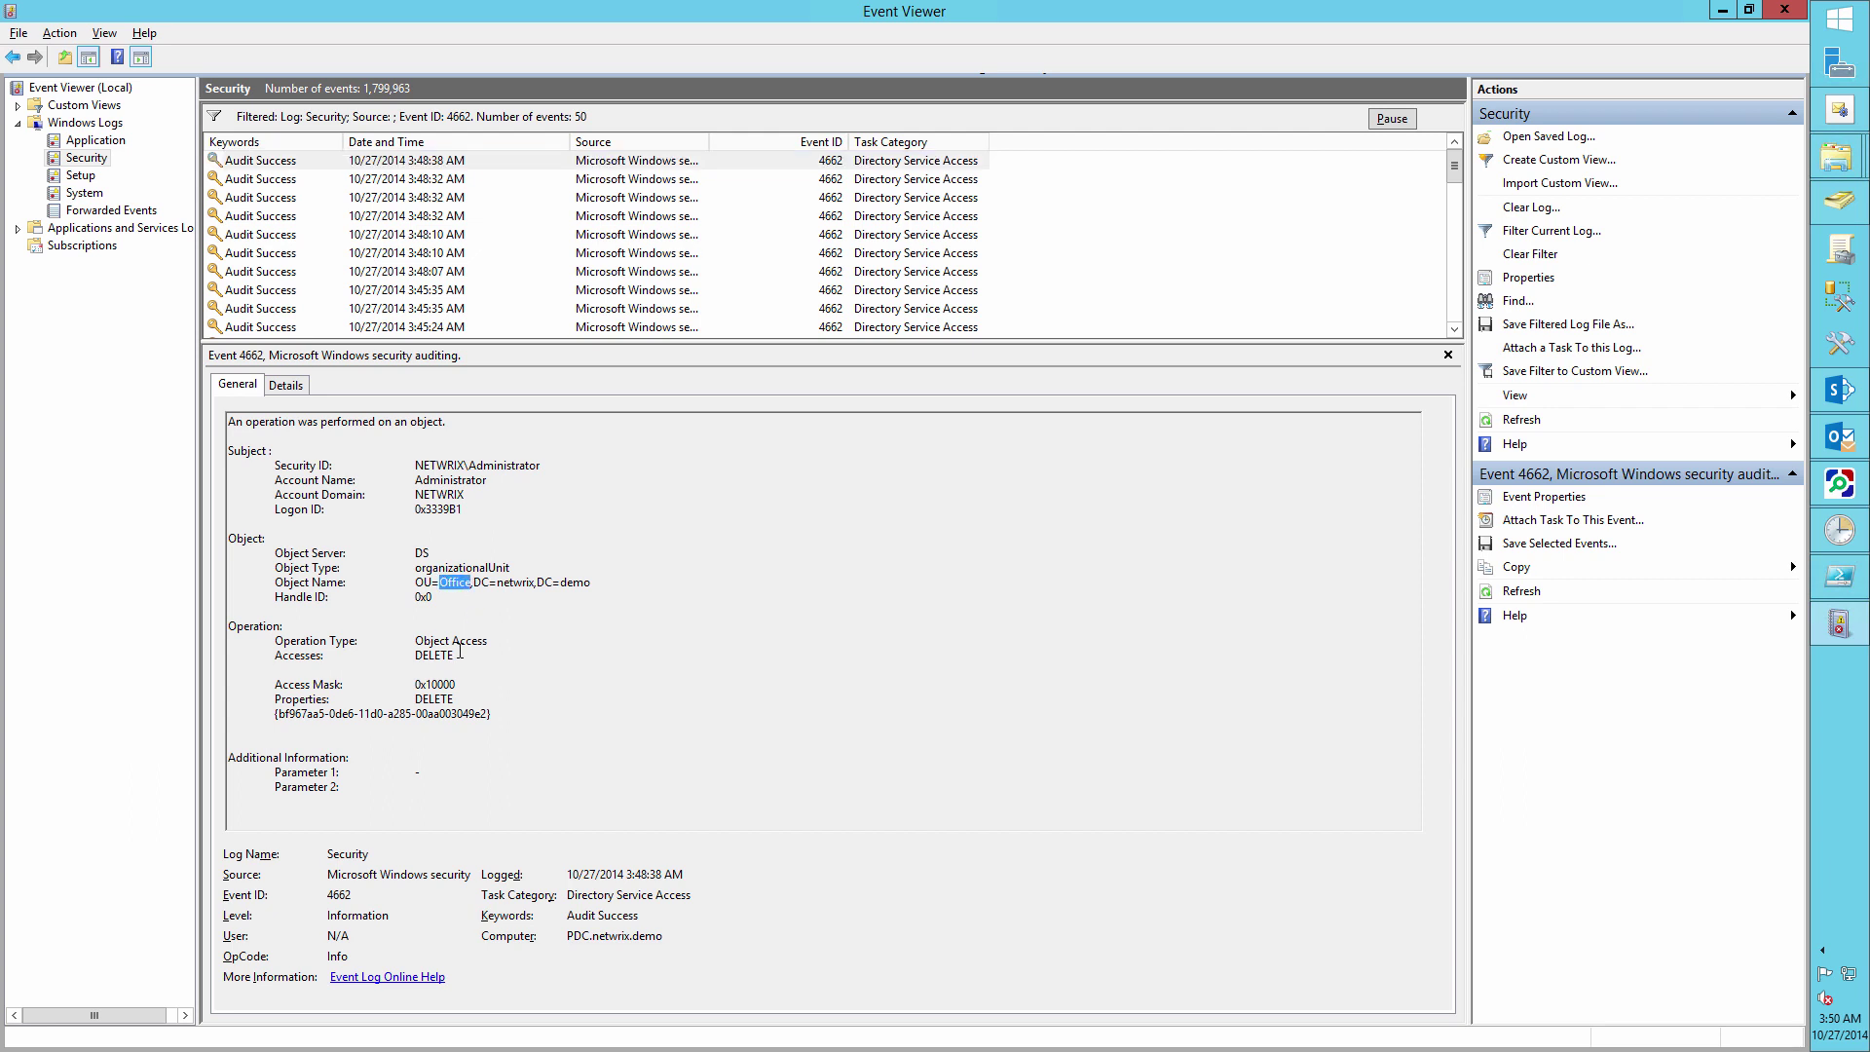
left_click_drag(460, 652, 404, 653)
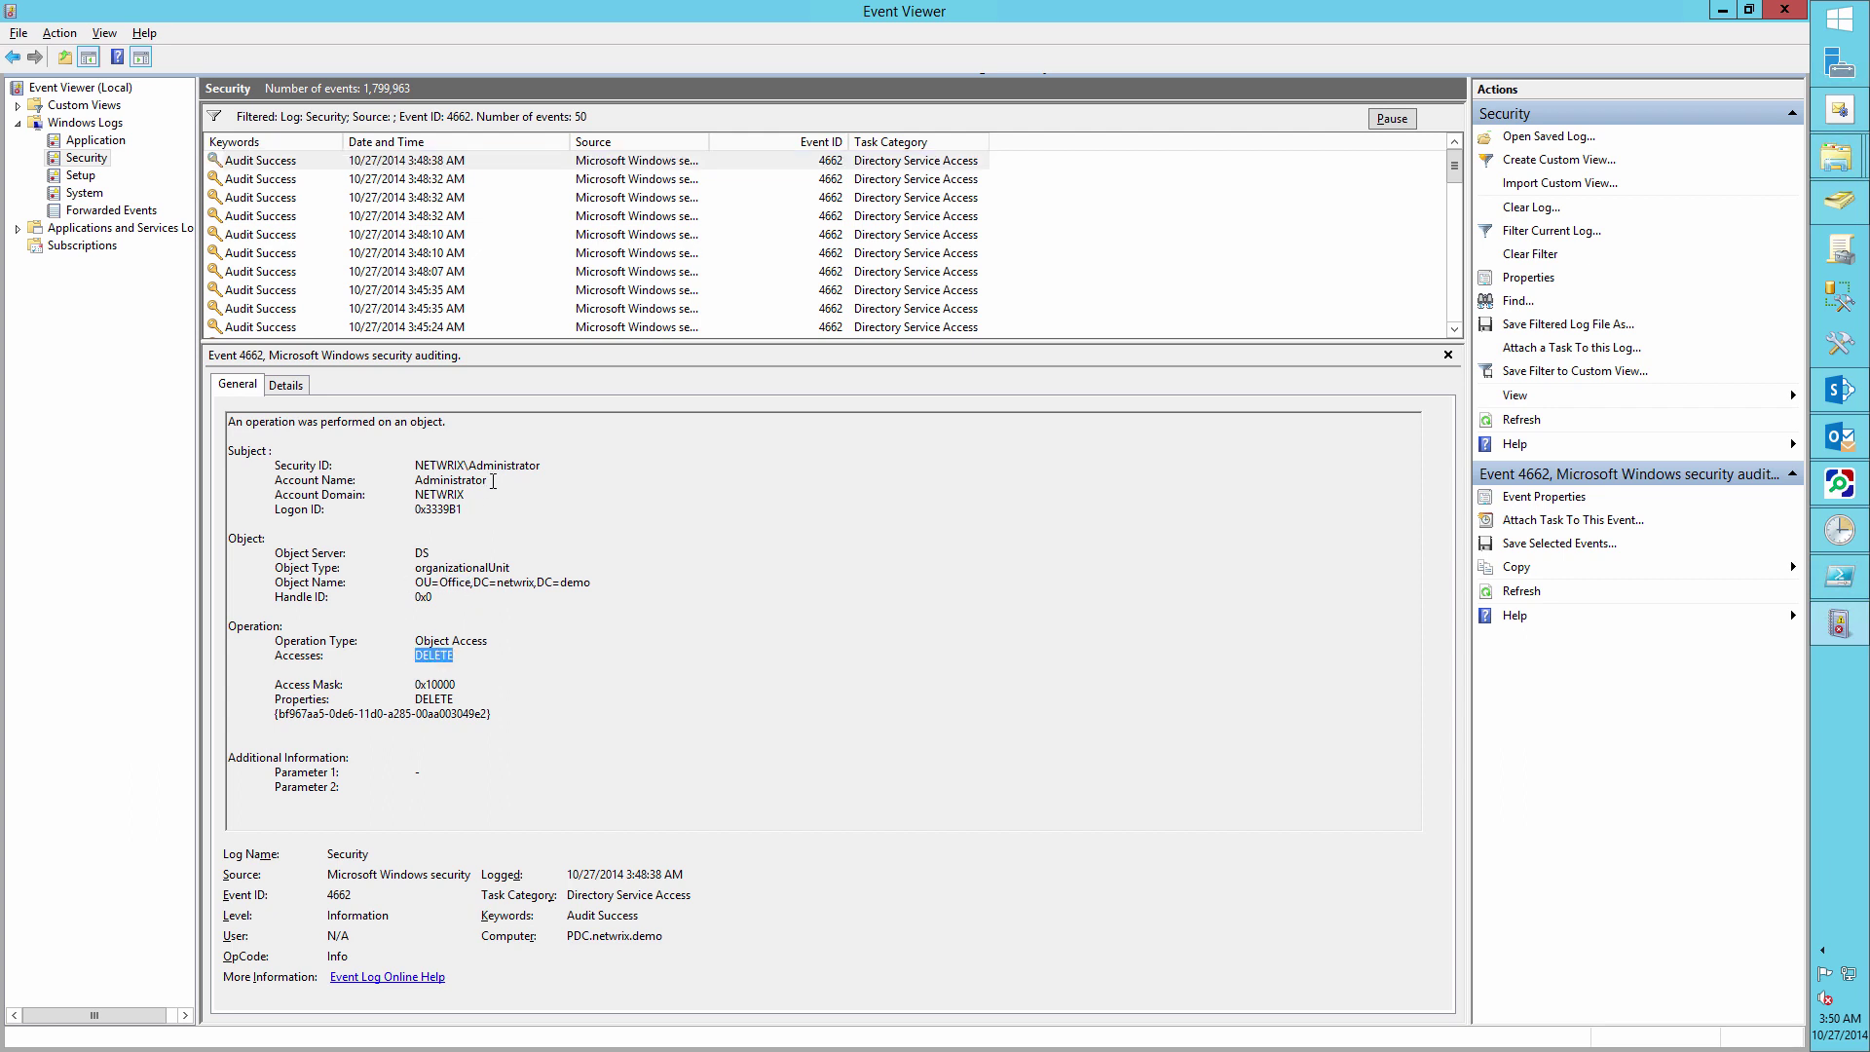